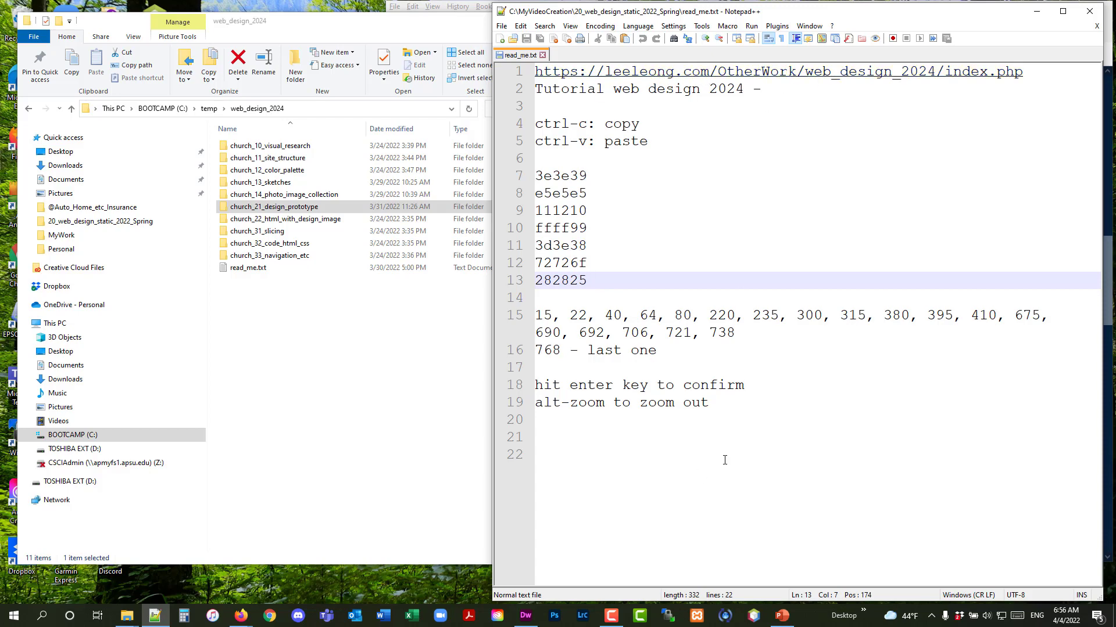
# Switch to Firefox and review the design steps listed on the web design 2024 tutorial page
pyautogui.click(241, 615)
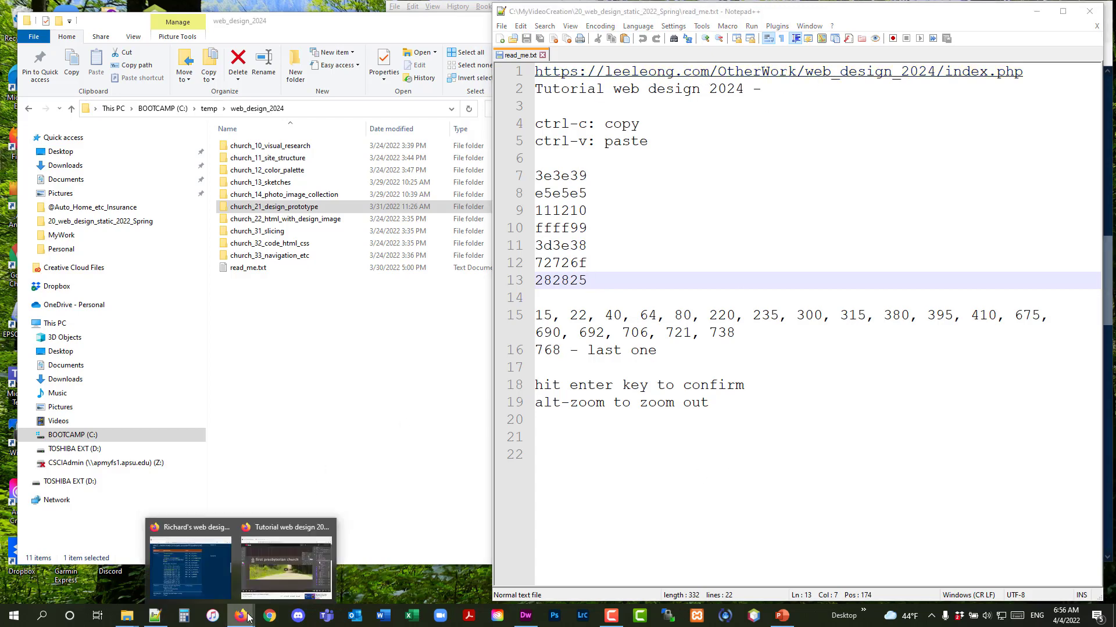
pyautogui.click(202, 575)
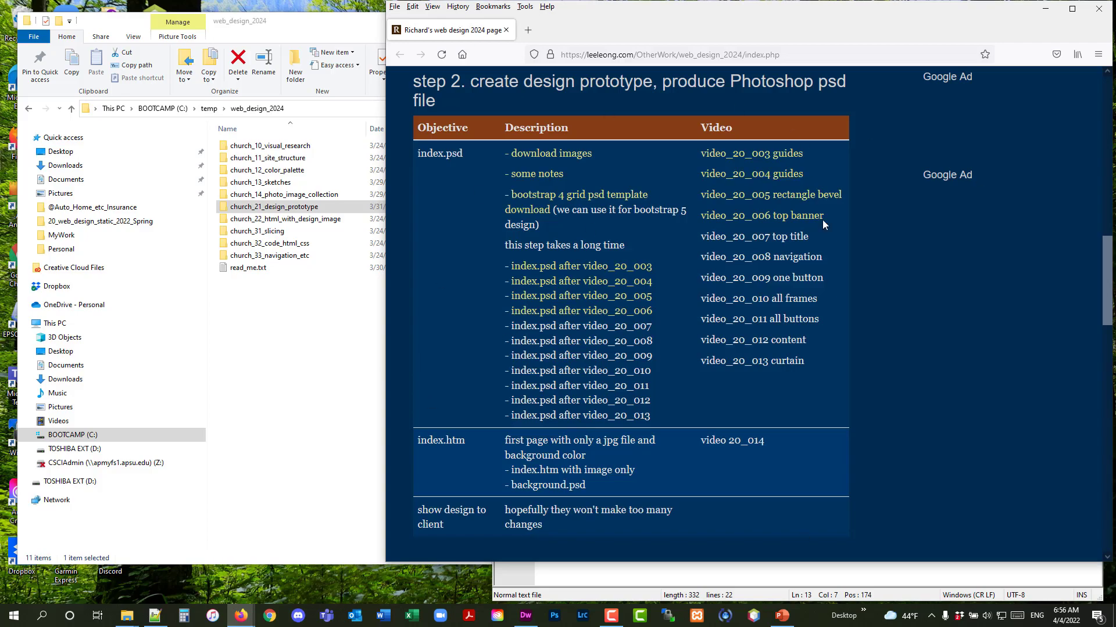
pyautogui.scroll(12, 617, 312)
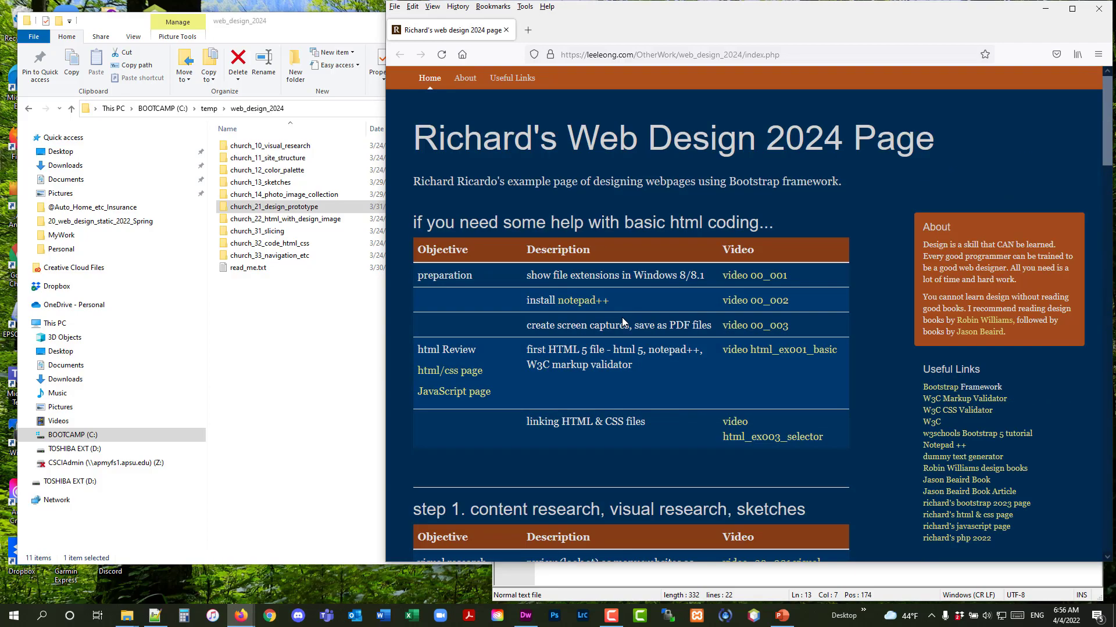
pyautogui.scroll(-5, 635, 317)
pyautogui.scroll(-3, 634, 316)
pyautogui.scroll(5, 634, 318)
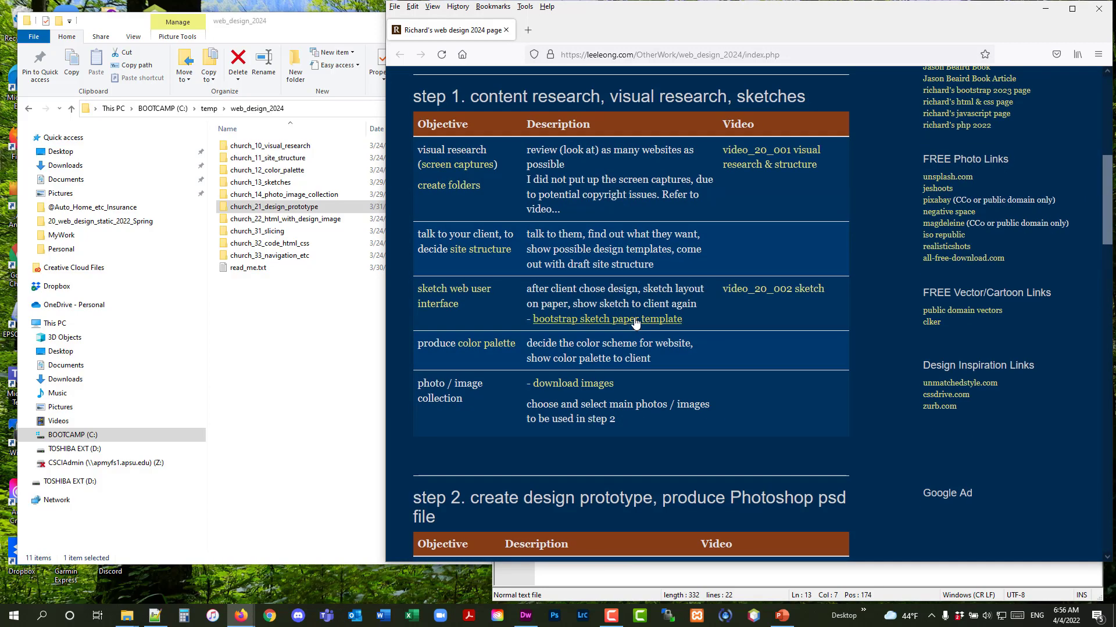
# In File Explorer, open church_design_sketch.pdf from the church_13_sketches folder
pyautogui.click(334, 36)
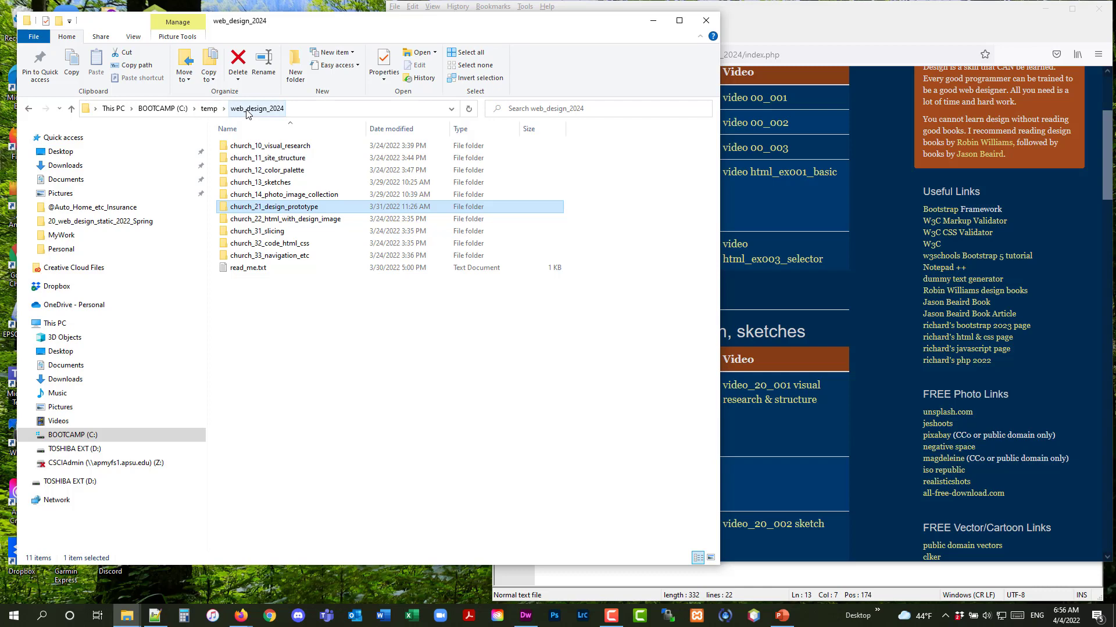
pyautogui.doubleClick(259, 182)
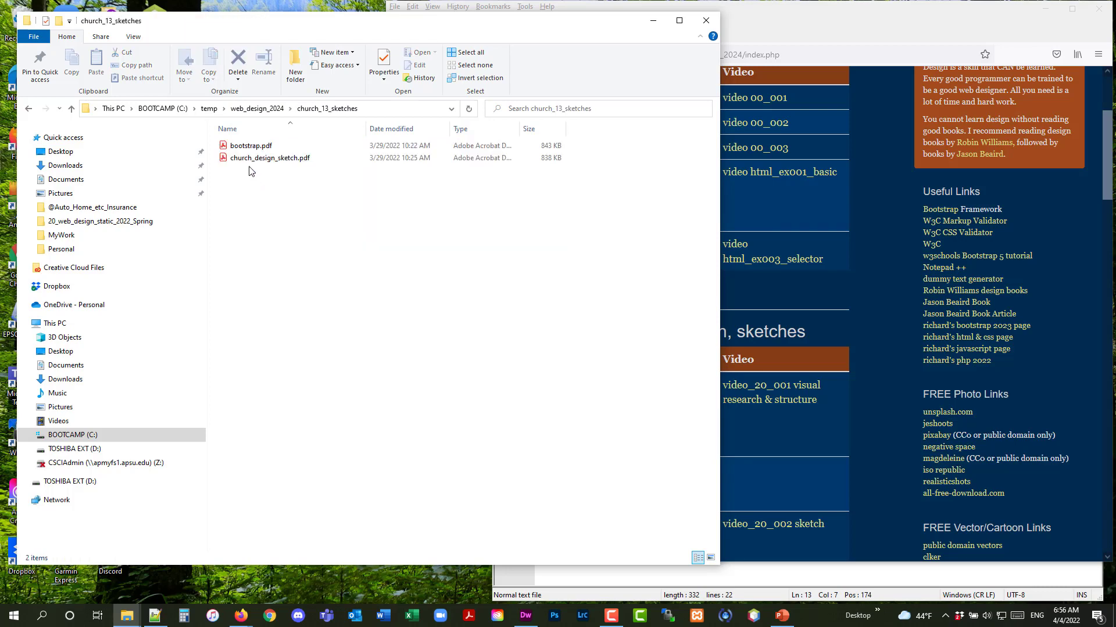
pyautogui.doubleClick(251, 159)
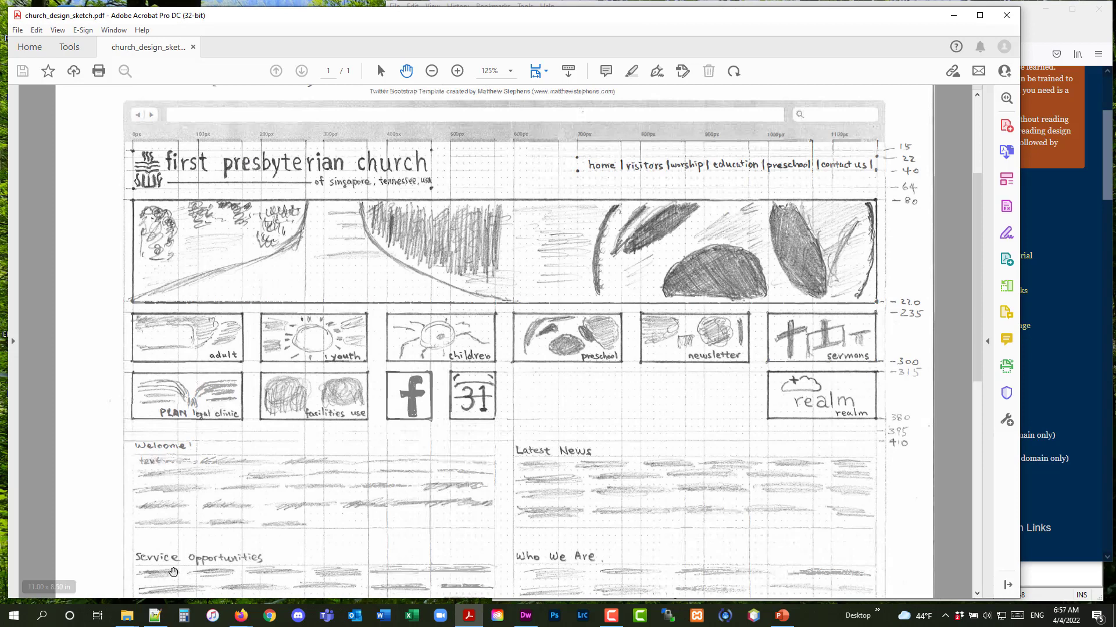
# Return to File Explorer and open index.psd from the church_21_design_prototype folder in Photoshop
pyautogui.moveTo(131, 618)
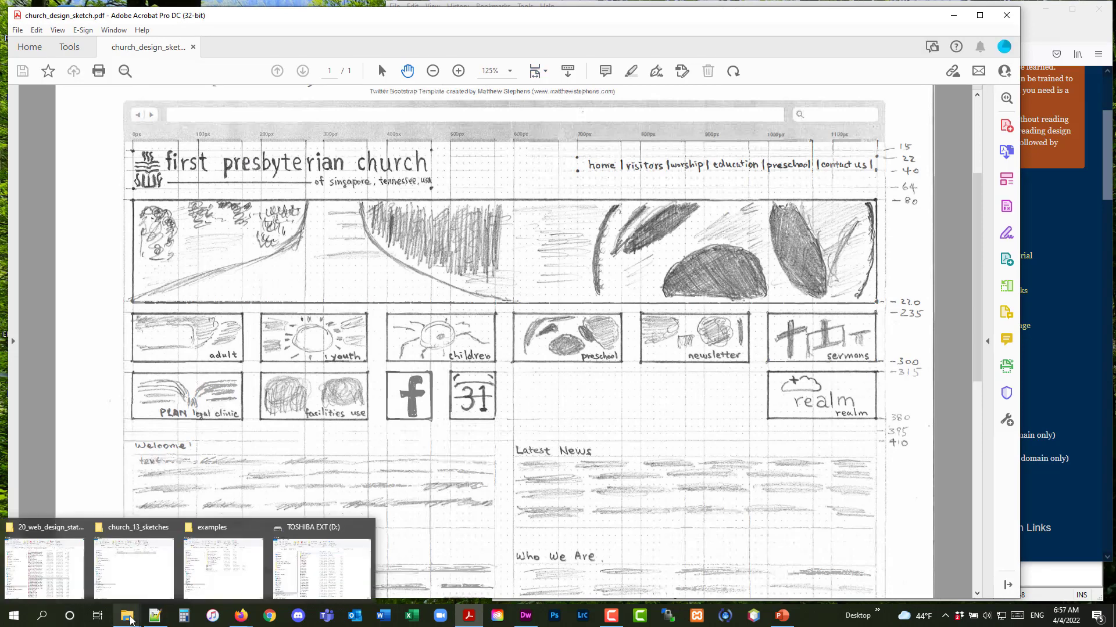
pyautogui.click(134, 567)
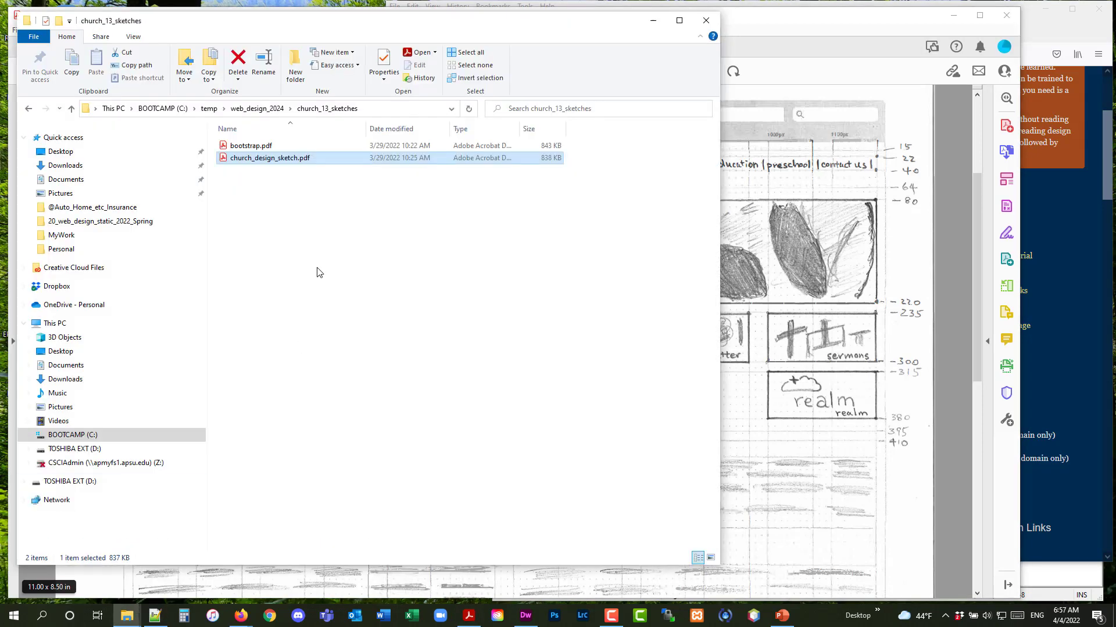
pyautogui.click(249, 110)
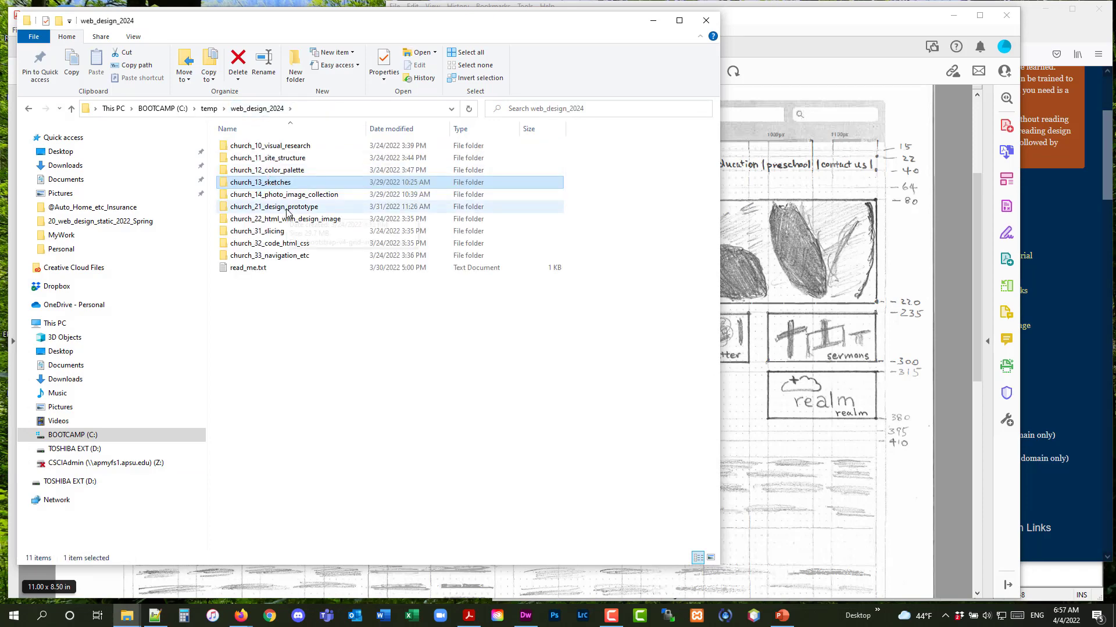
pyautogui.doubleClick(279, 207)
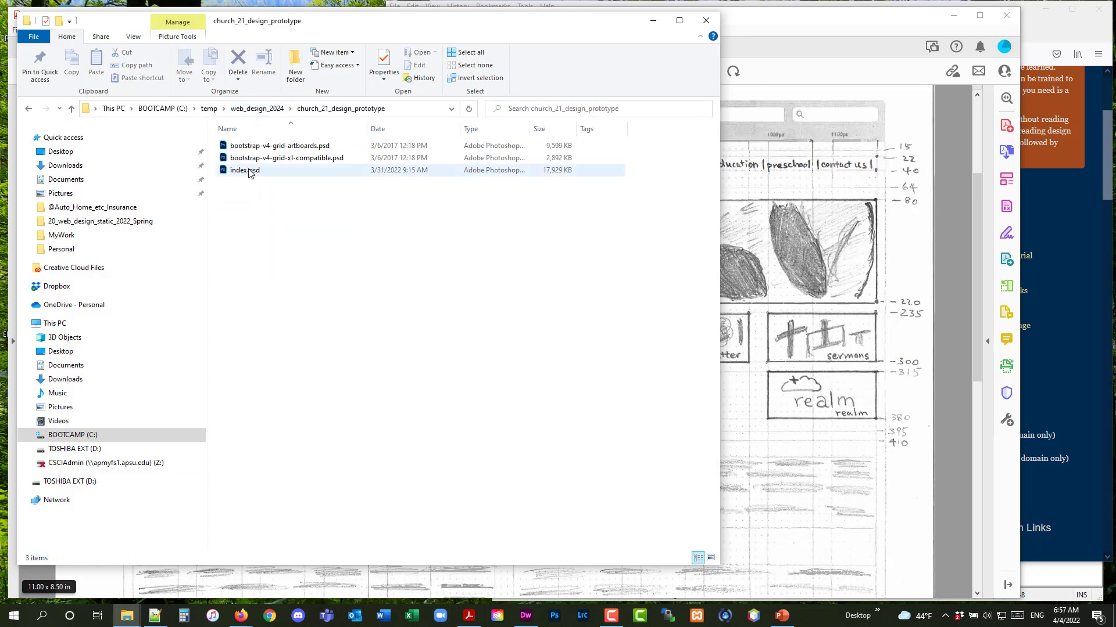
pyautogui.click(250, 172)
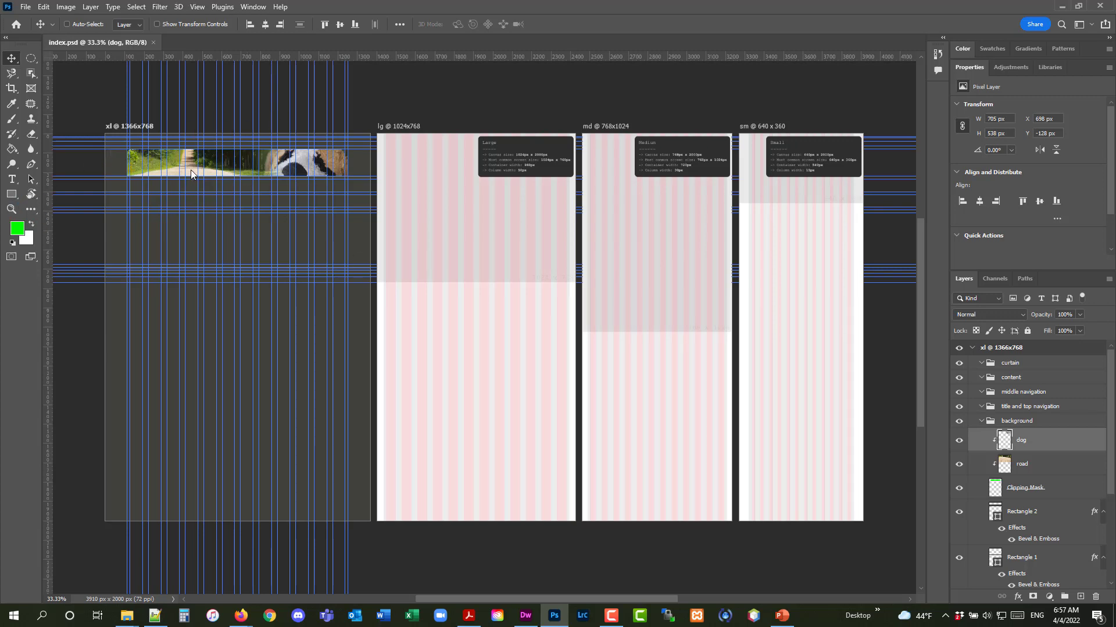
# Check the page header layout in the church design sketch PDF and return to index.psd in Photoshop
pyautogui.press('z')
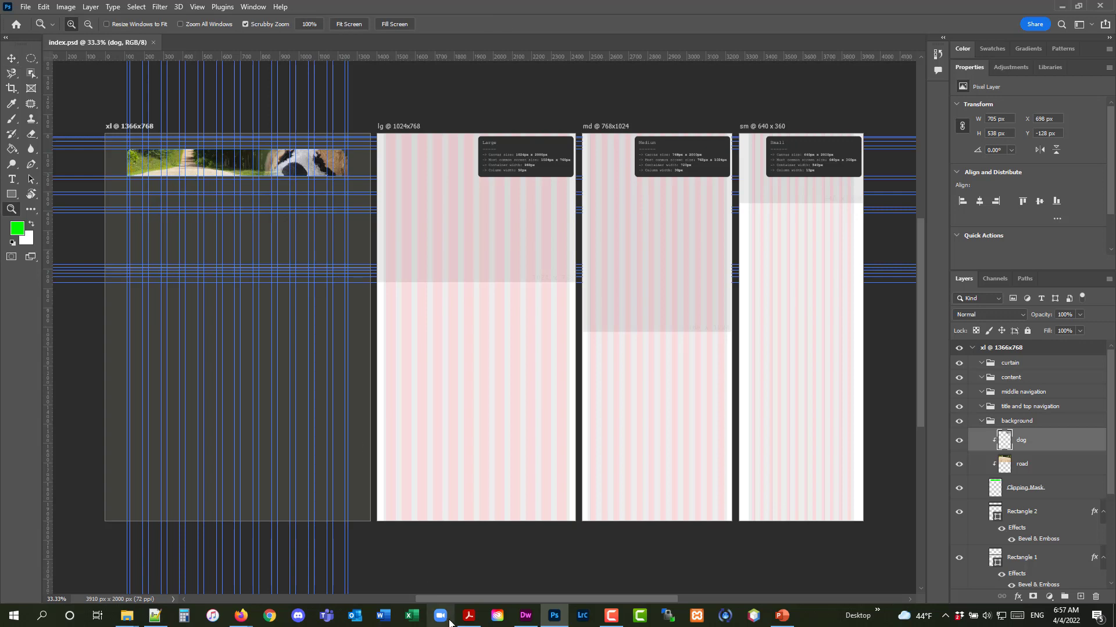
pyautogui.click(469, 615)
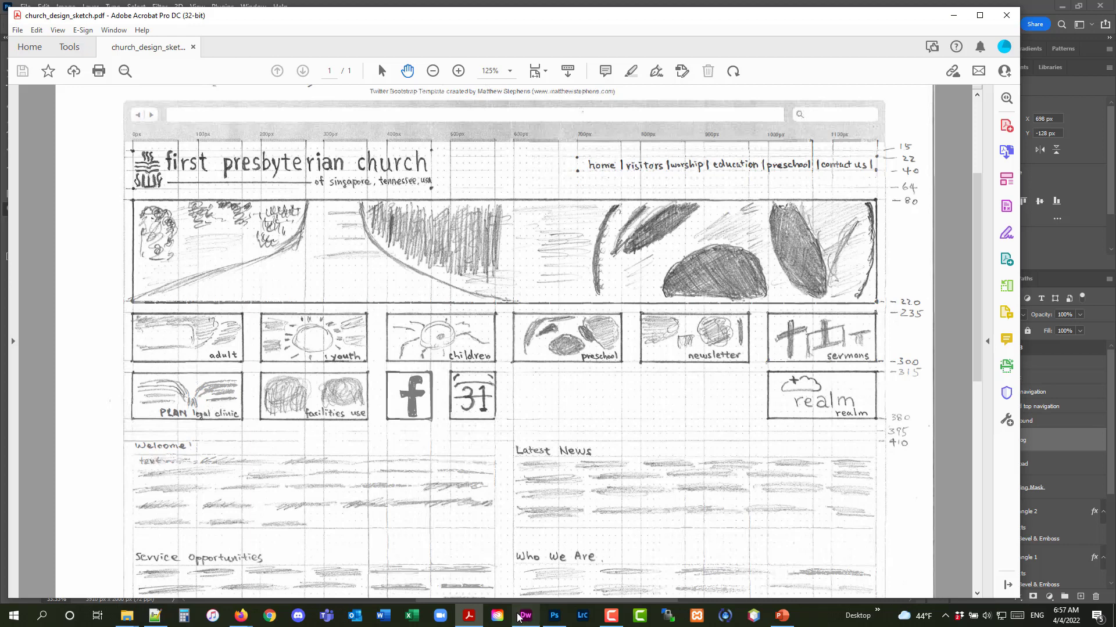
pyautogui.moveTo(519, 617)
pyautogui.click(554, 616)
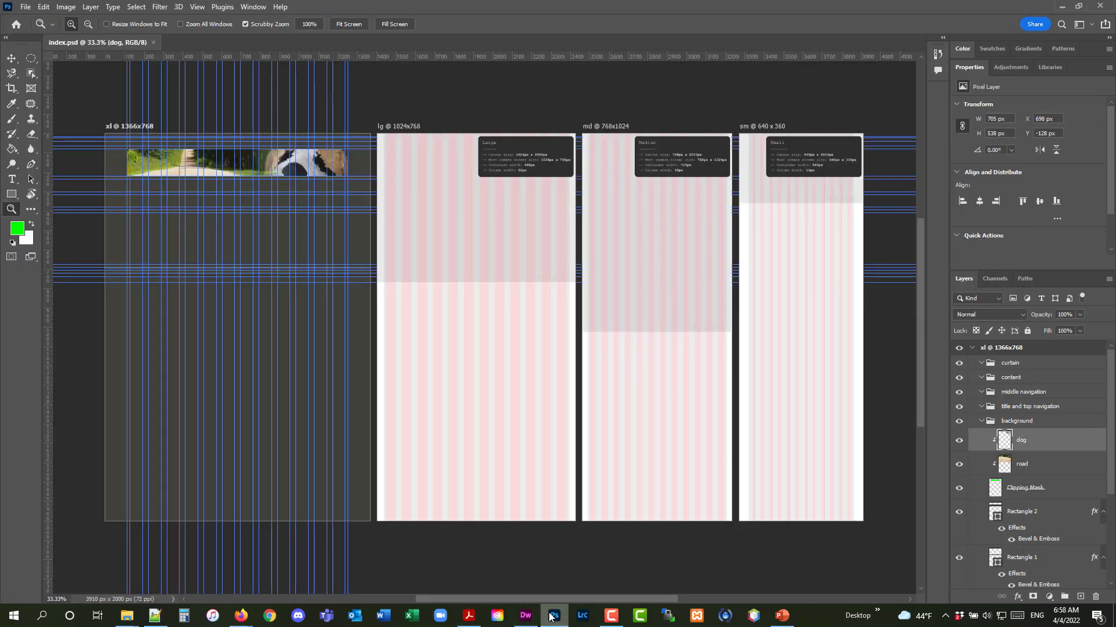
# Collapse the background group of the xl artboard and lock it with all its layers
pyautogui.moveTo(172, 176); pyautogui.dragTo(172, 176)
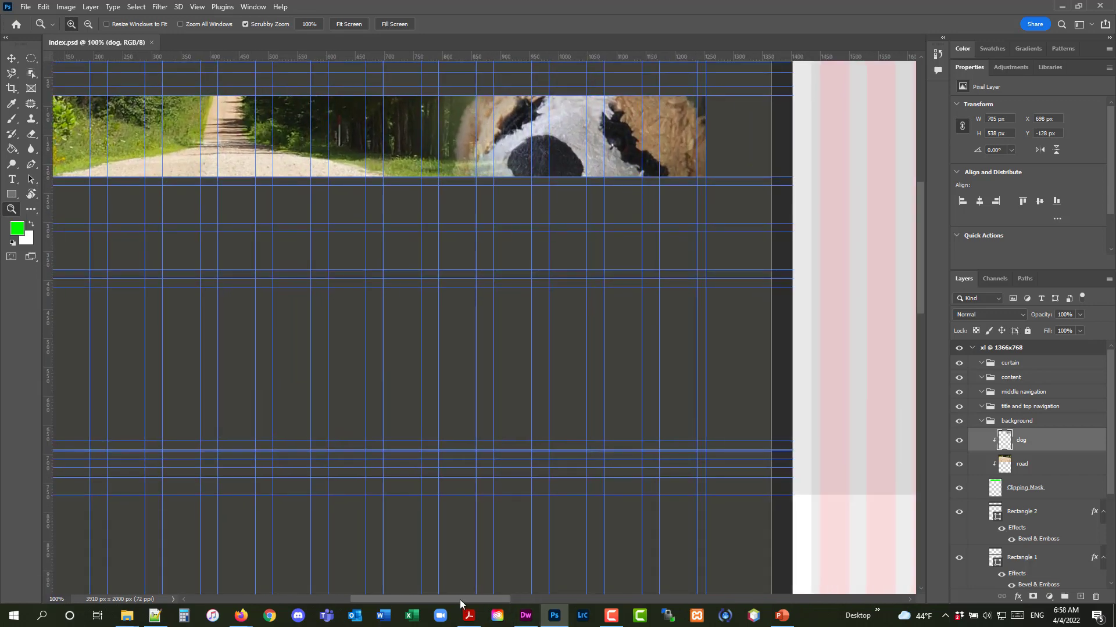
pyautogui.moveTo(459, 599); pyautogui.dragTo(435, 600)
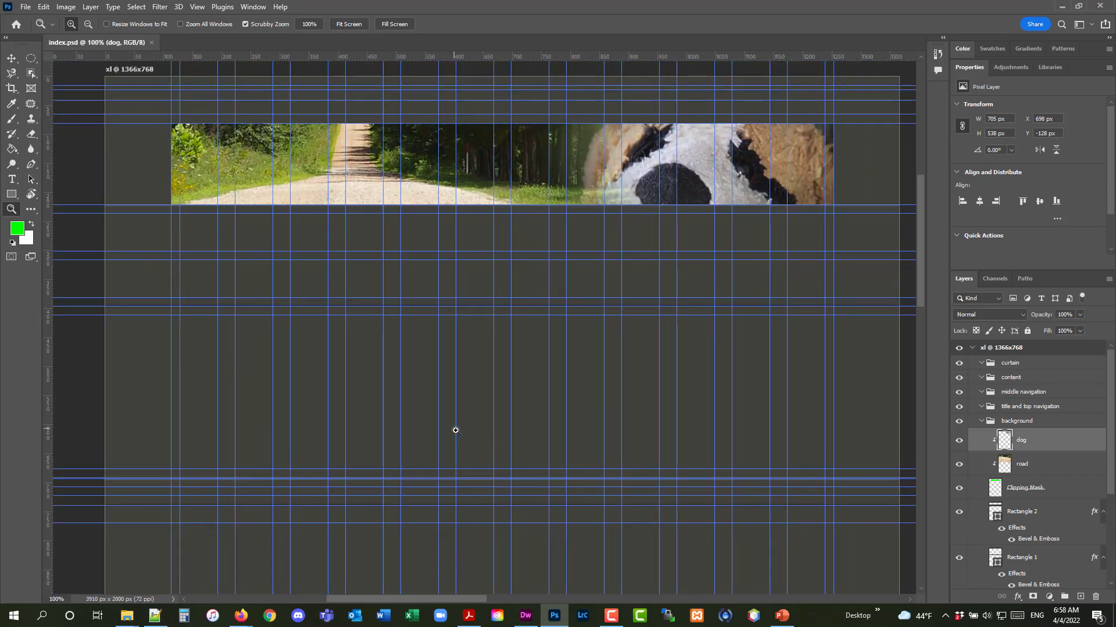
pyautogui.scroll(3, 424, 217)
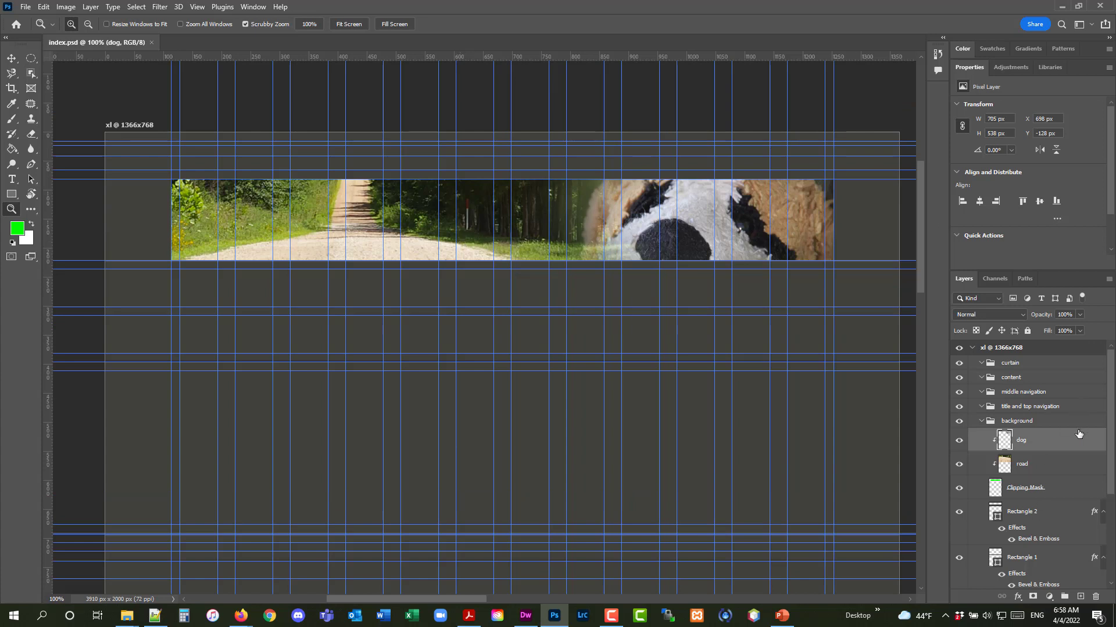
pyautogui.click(1017, 425)
pyautogui.click(980, 421)
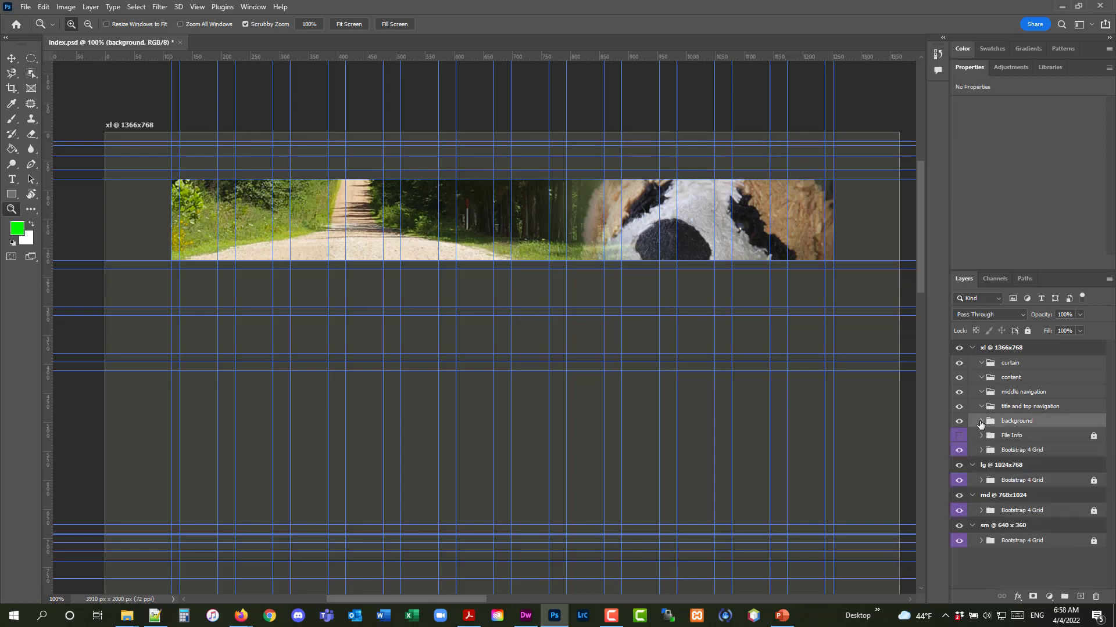
pyautogui.click(1027, 331)
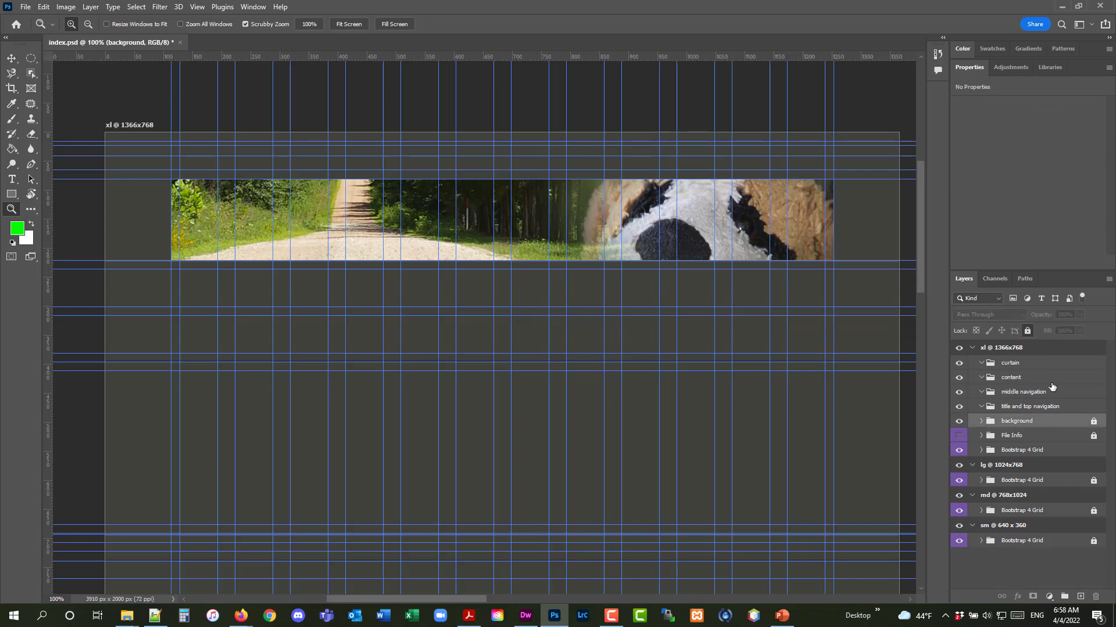
pyautogui.click(981, 421)
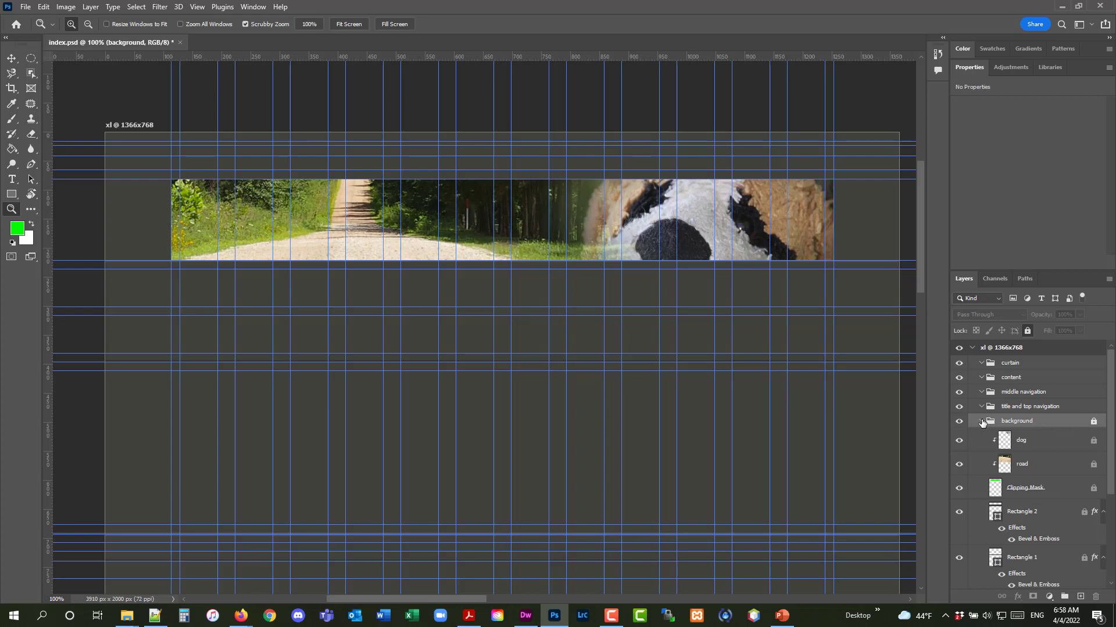
pyautogui.click(981, 421)
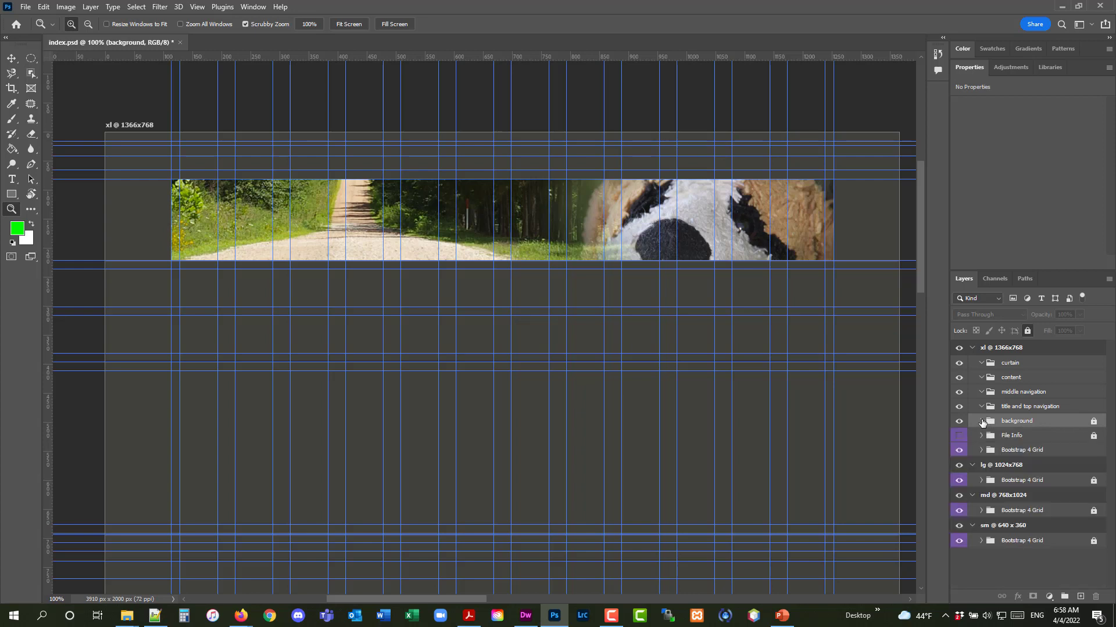
# Select the title and top navigation group and collapse Properties to give the layer list more room
pyautogui.click(1017, 407)
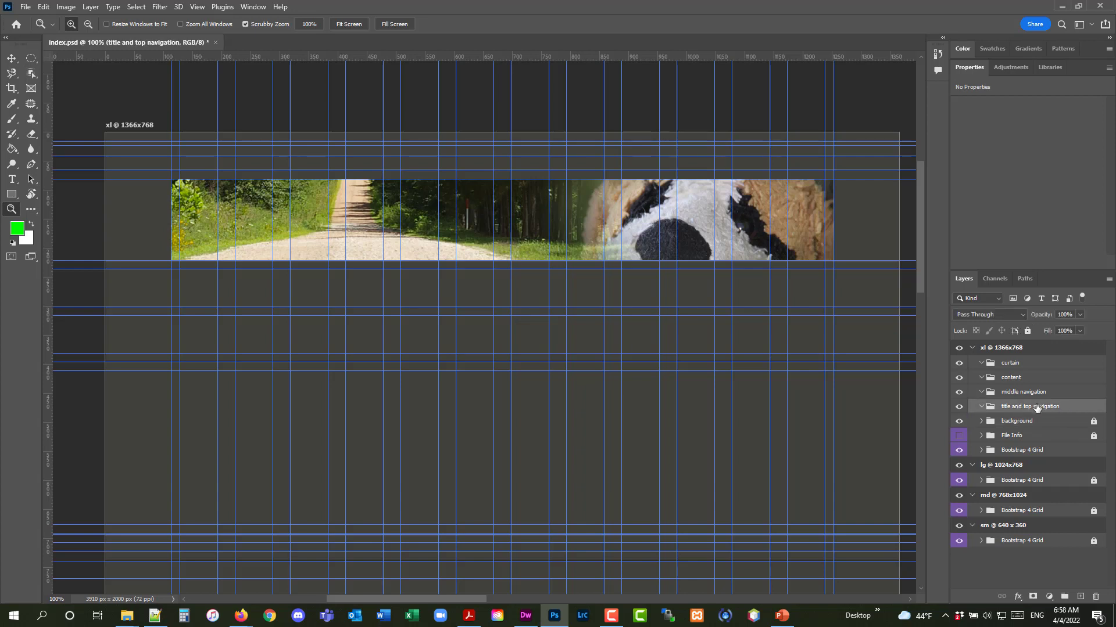
pyautogui.doubleClick(975, 67)
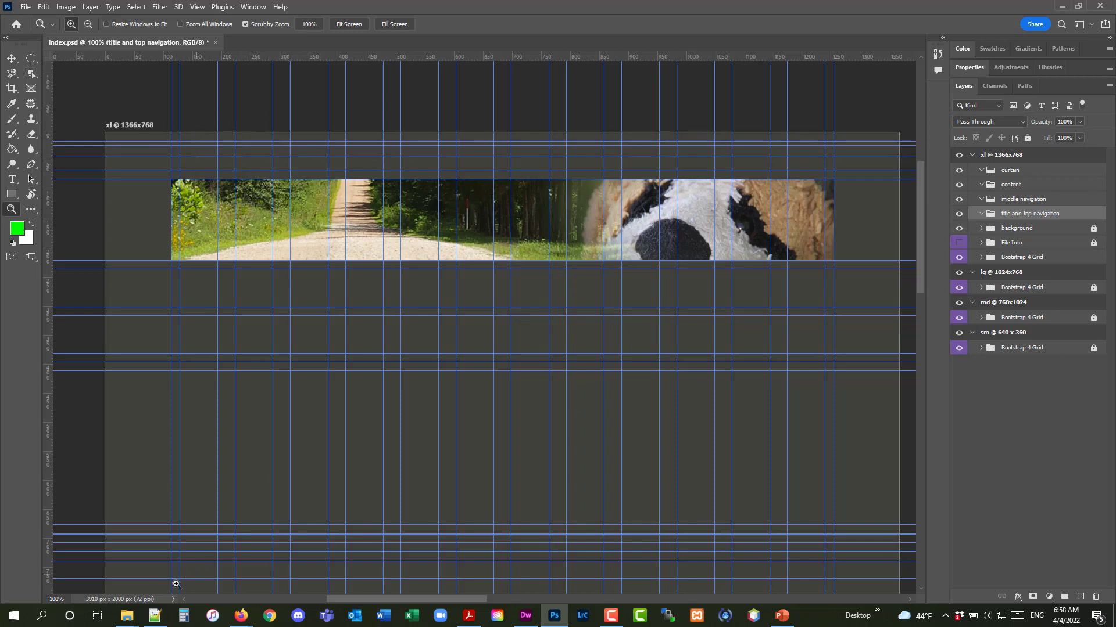
# Locate symbol-bluewhite-sm.gif in the church_14_photo_image_collection folder in File Explorer, check its file details, and return to Photoshop
pyautogui.moveTo(133, 619)
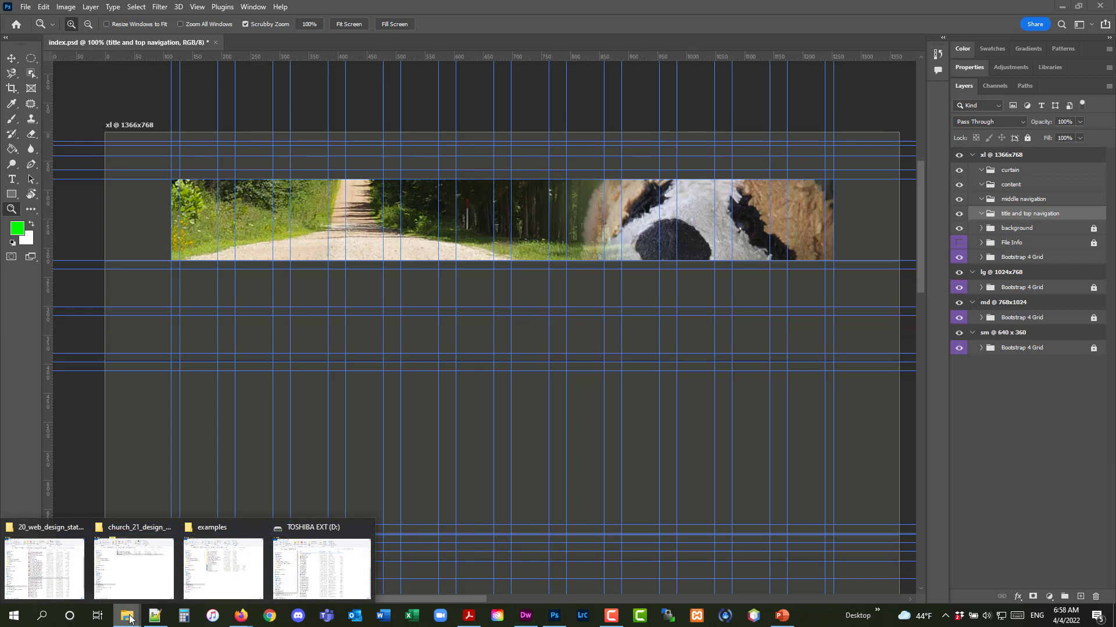
pyautogui.click(134, 569)
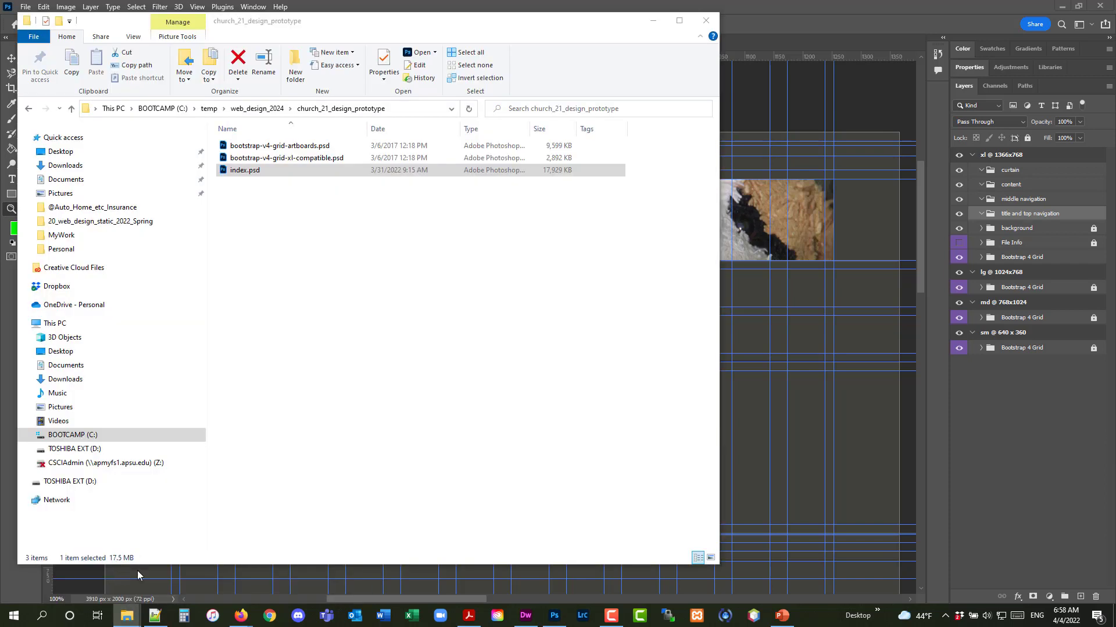
pyautogui.click(263, 113)
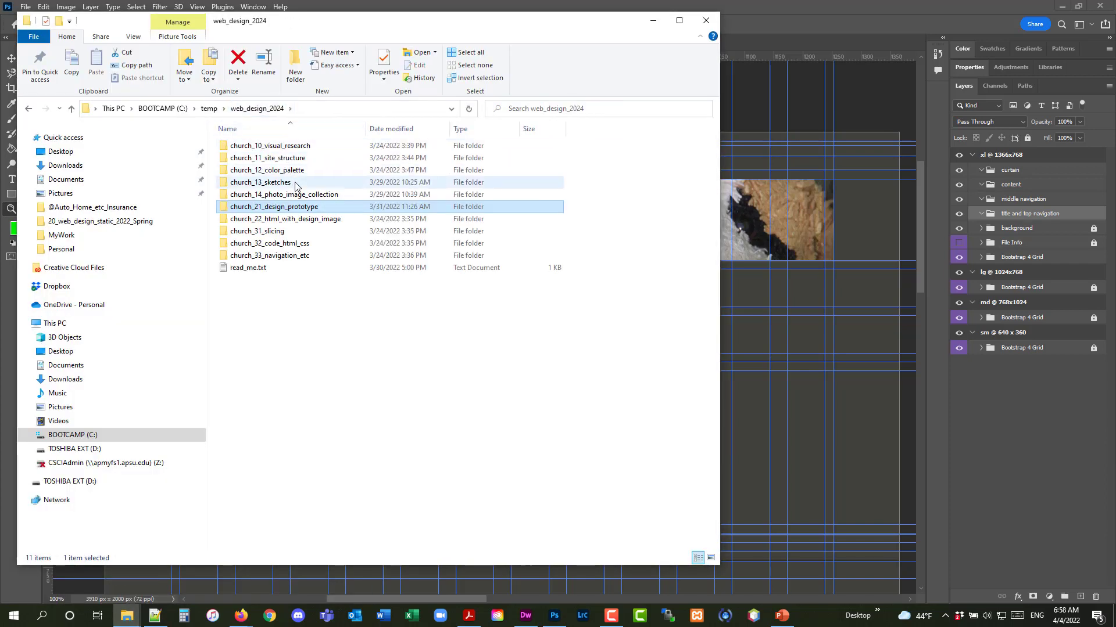
pyautogui.doubleClick(302, 198)
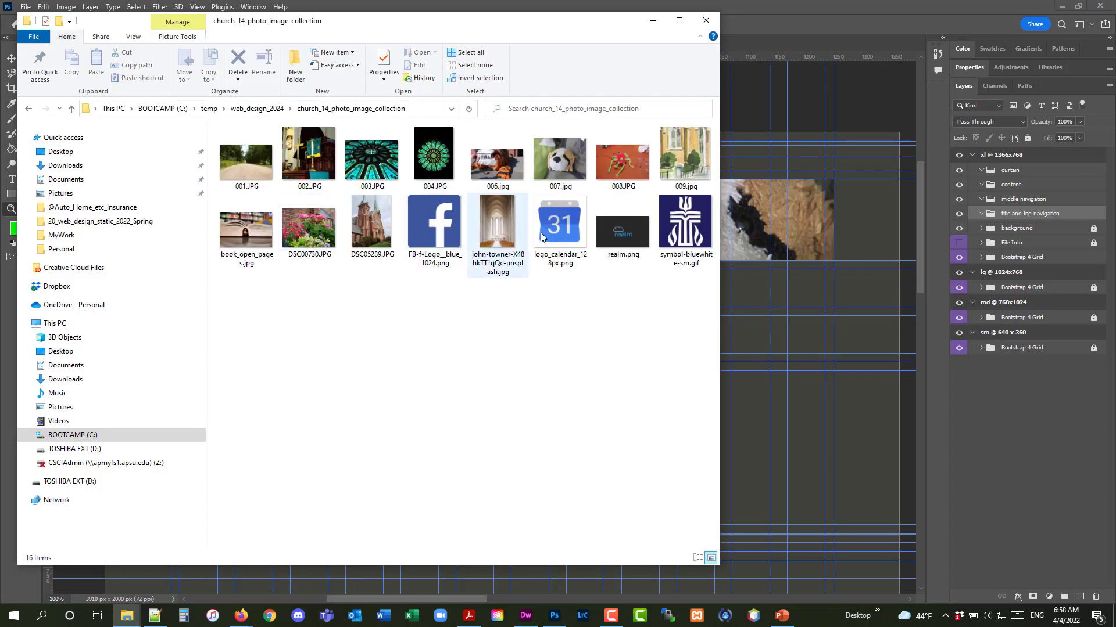
pyautogui.click(659, 232)
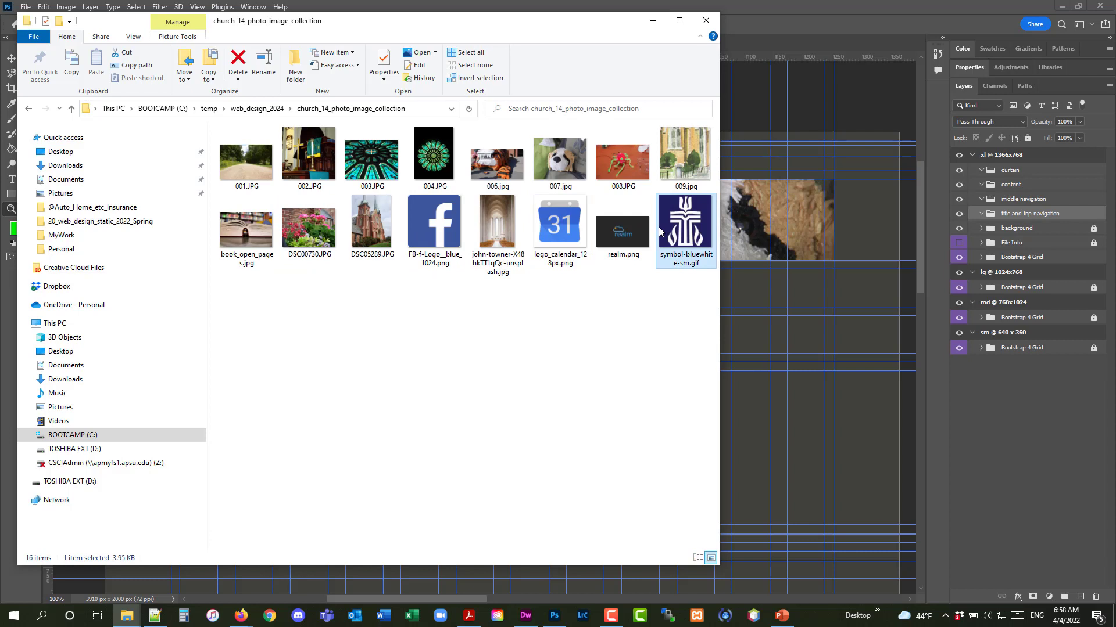
pyautogui.moveTo(684, 215)
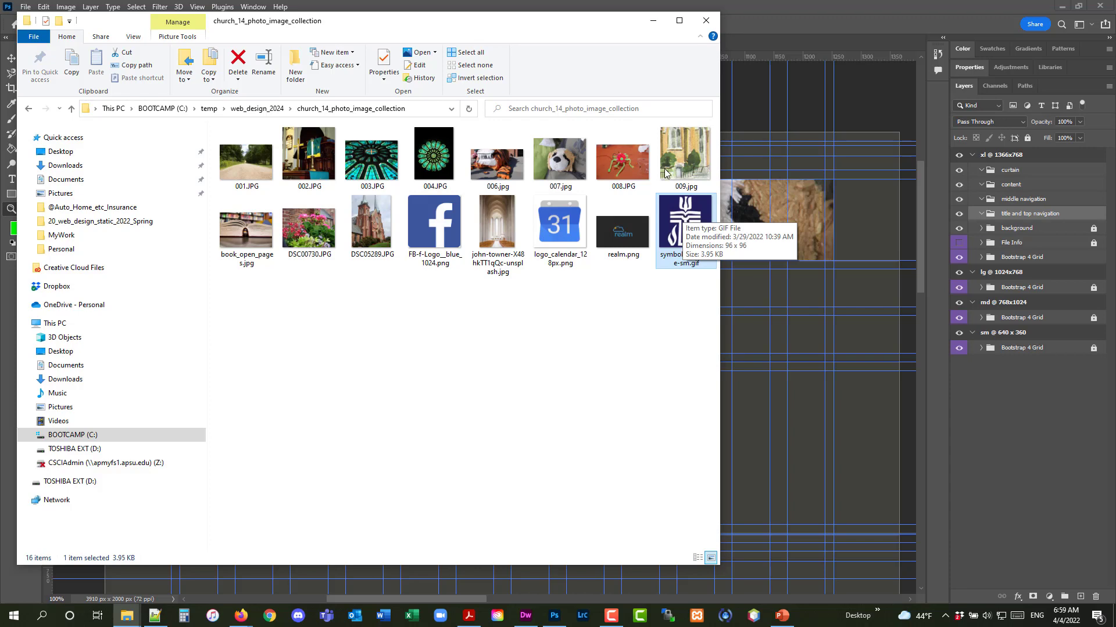
pyautogui.click(653, 21)
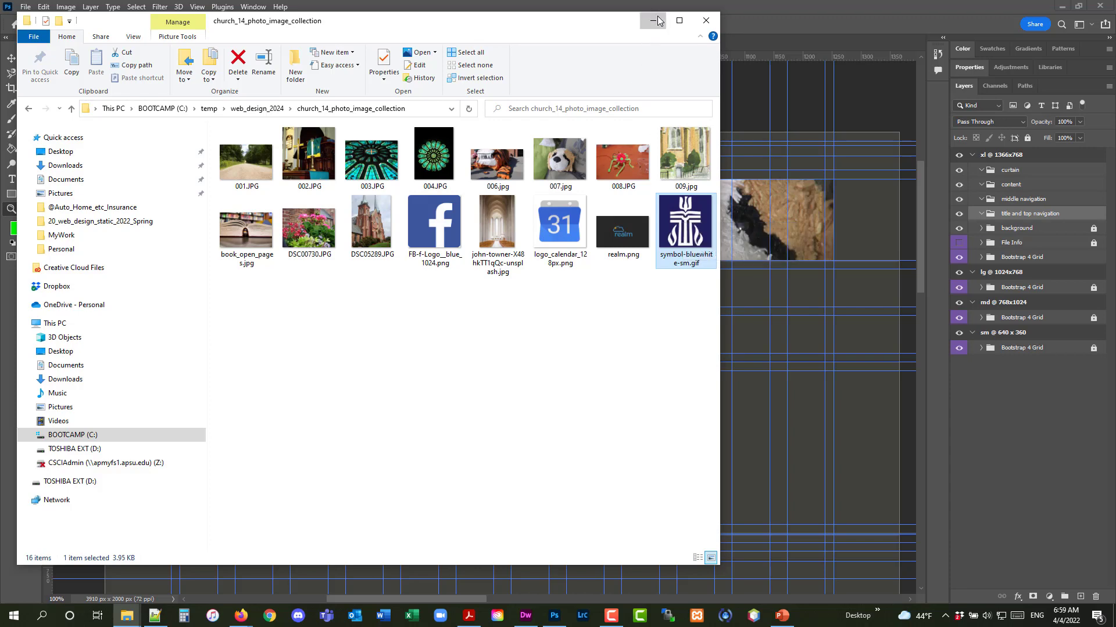
# Open symbol-bluewhite-sm.gif from the church_14_photo_image_collection folder
pyautogui.click(22, 7)
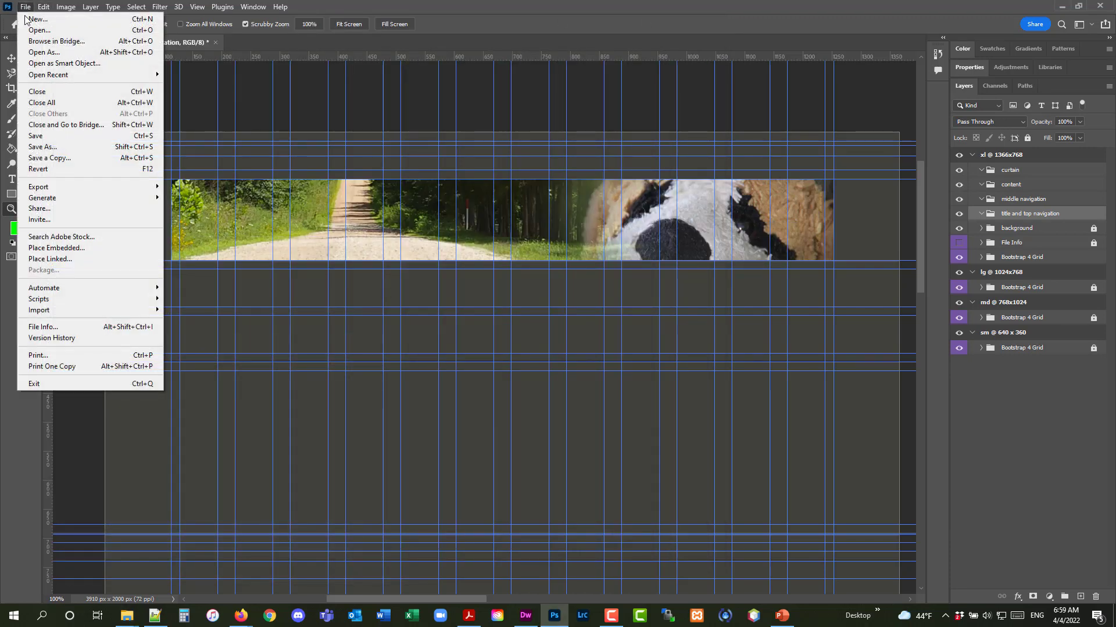
pyautogui.click(37, 30)
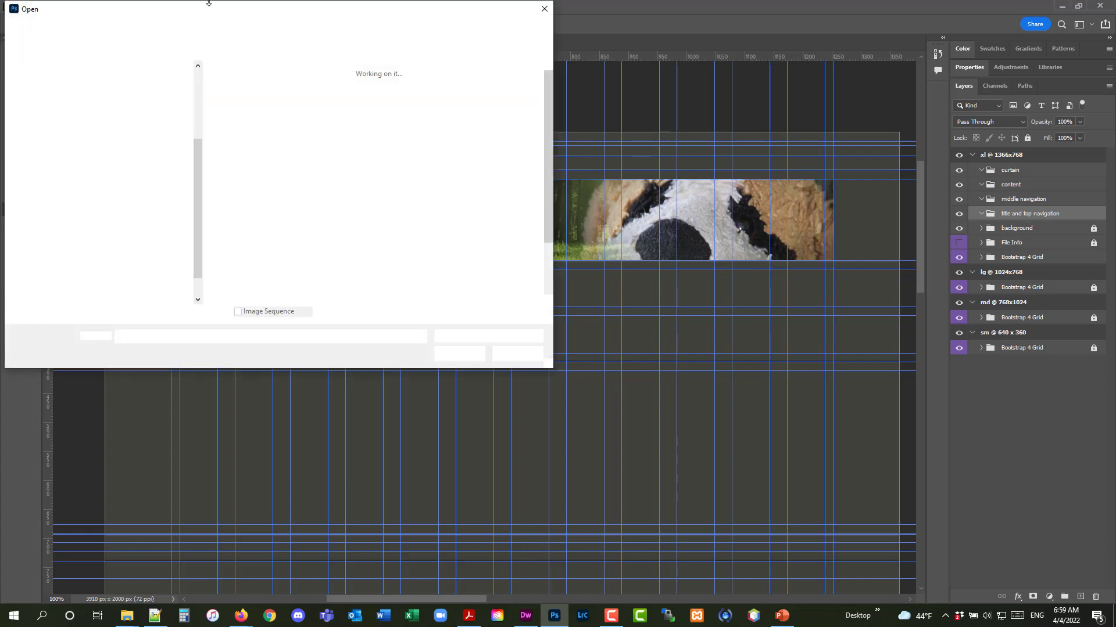
pyautogui.moveTo(225, 11); pyautogui.dragTo(388, 159)
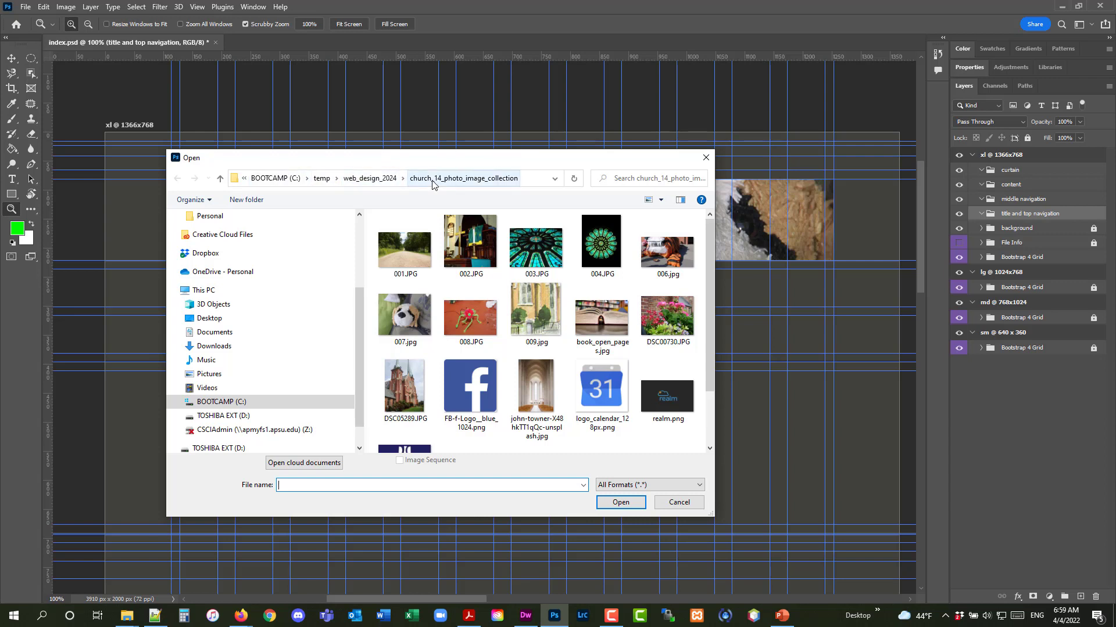
pyautogui.scroll(-1, 394, 419)
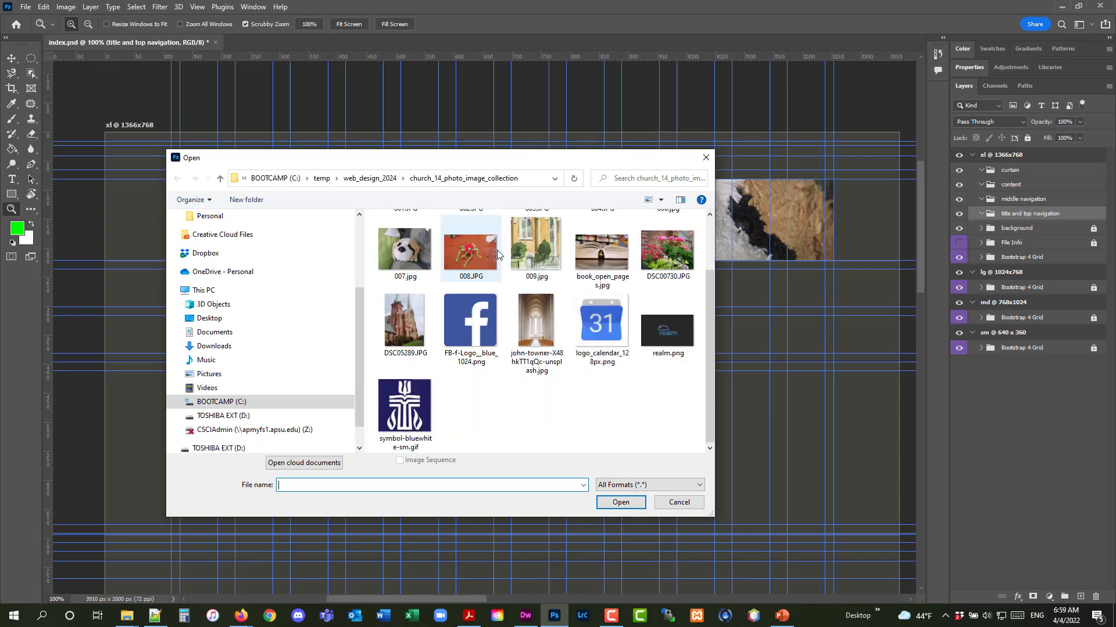
pyautogui.click(394, 419)
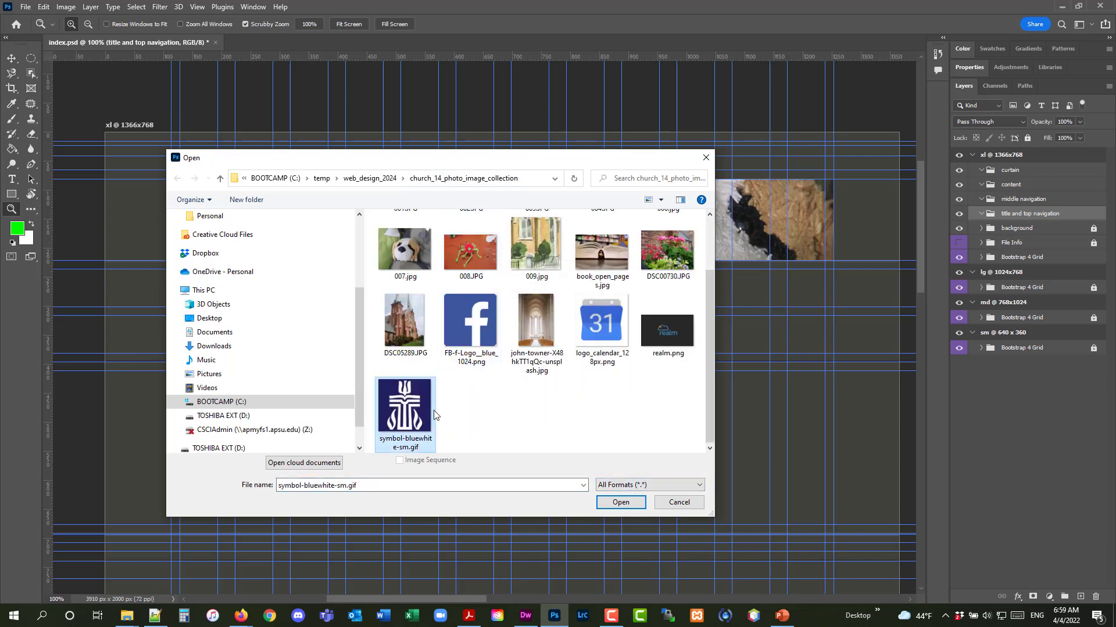
pyautogui.click(638, 503)
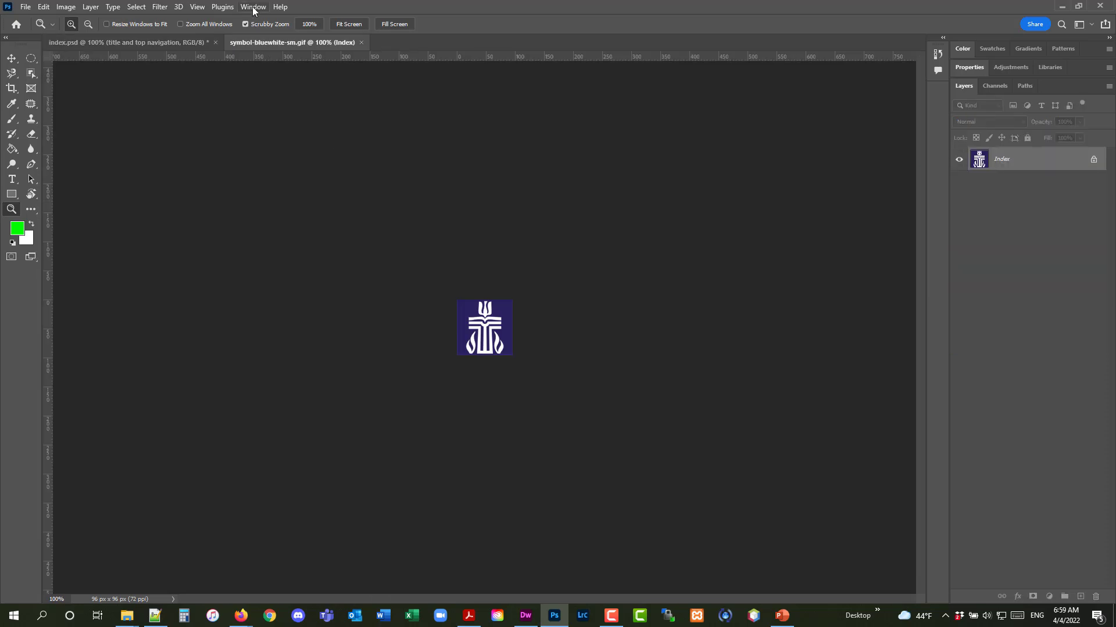
# Arrange symbol-bluewhite-sm.gif and index.psd side by side in a 2-up Vertical layout
pyautogui.click(253, 7)
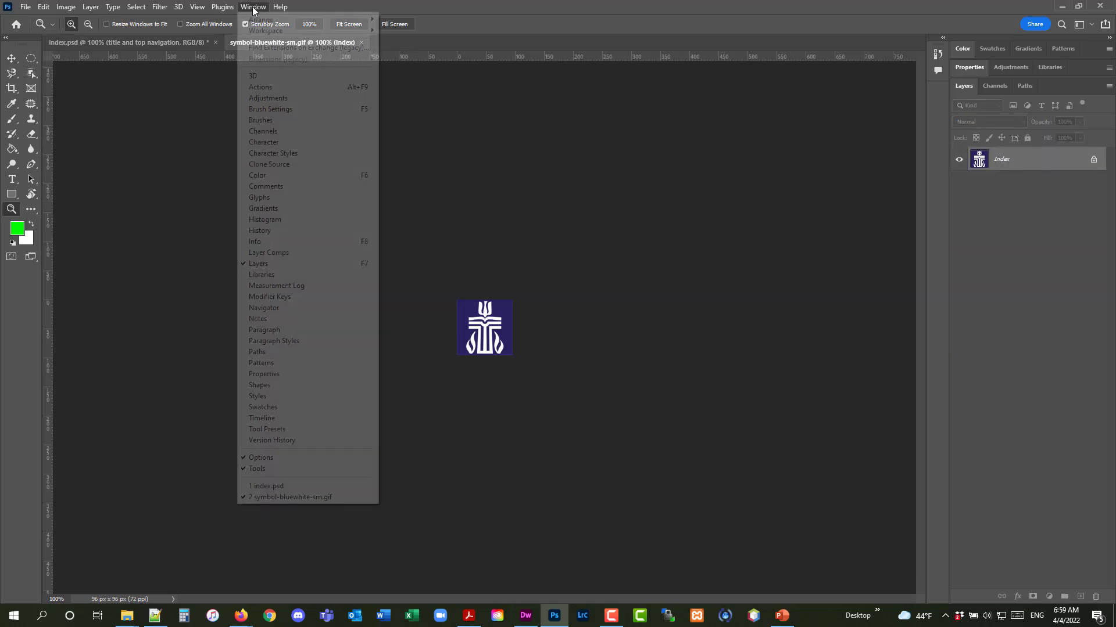
pyautogui.moveTo(254, 21)
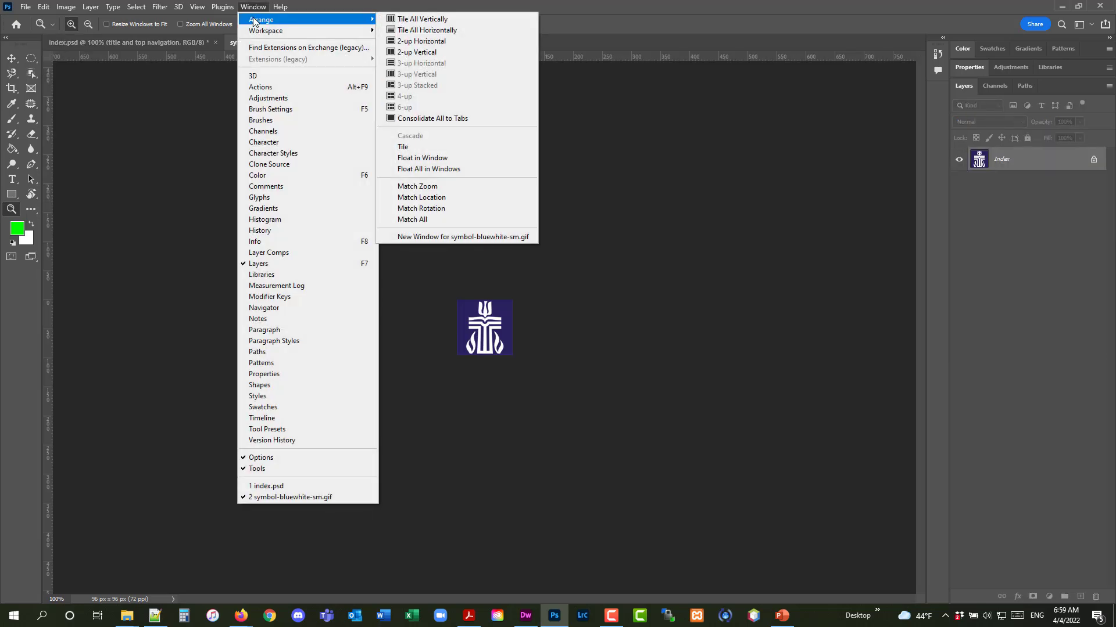
pyautogui.click(455, 54)
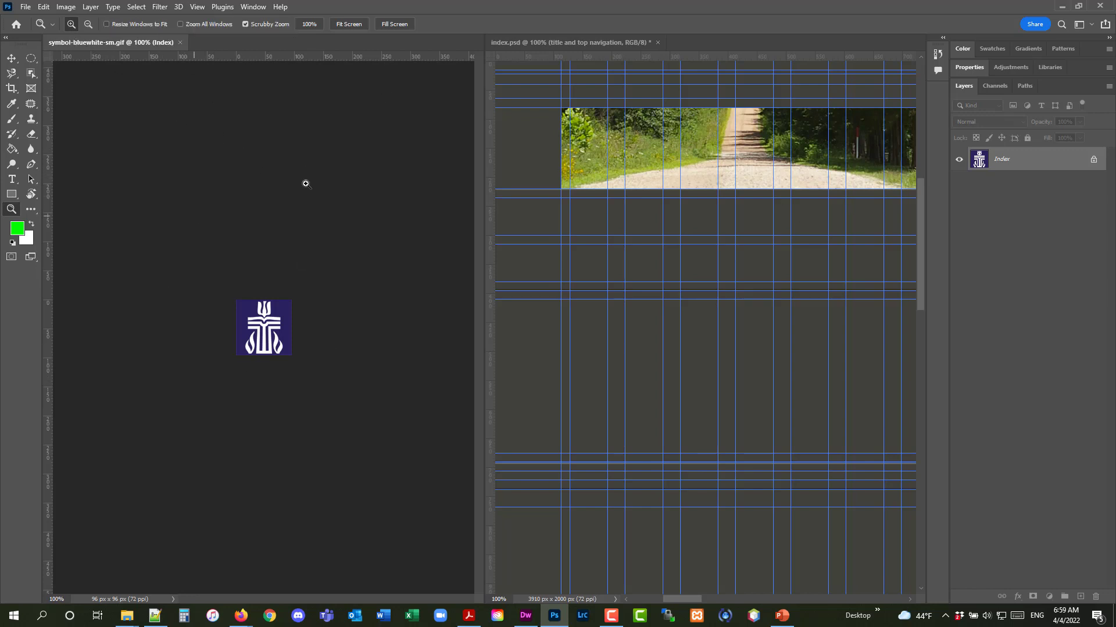
pyautogui.click(528, 41)
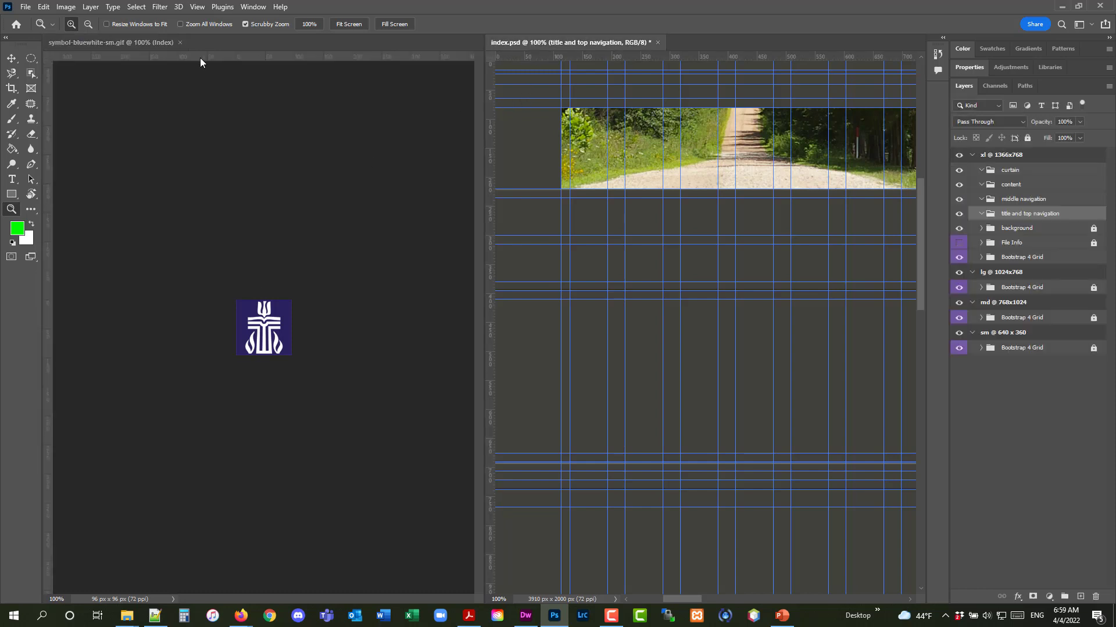
pyautogui.click(128, 41)
pyautogui.click(544, 40)
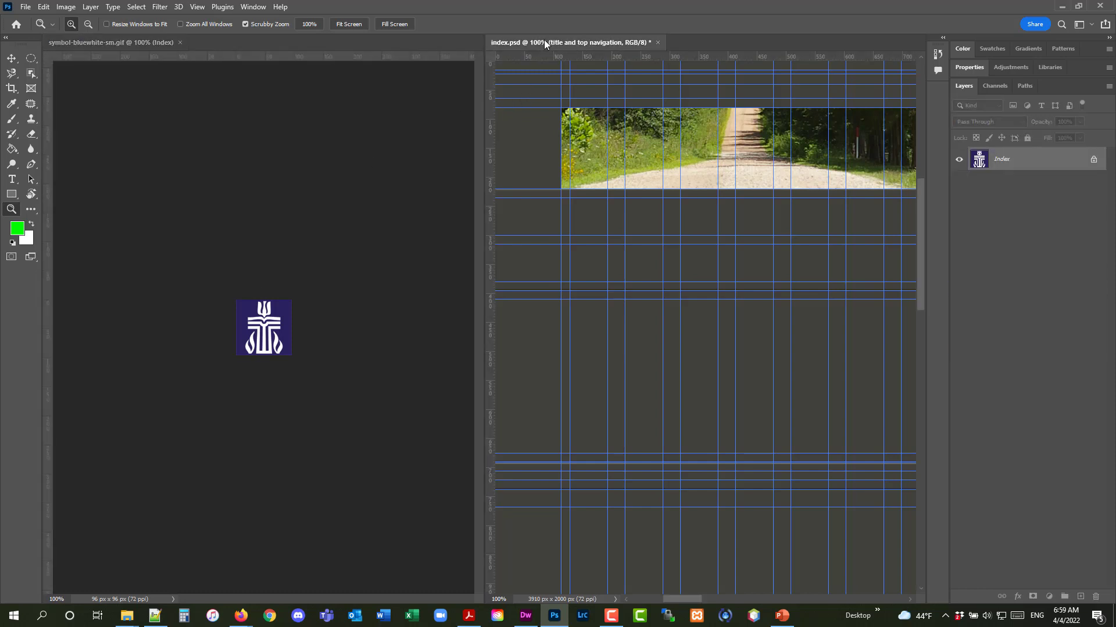
pyautogui.click(138, 42)
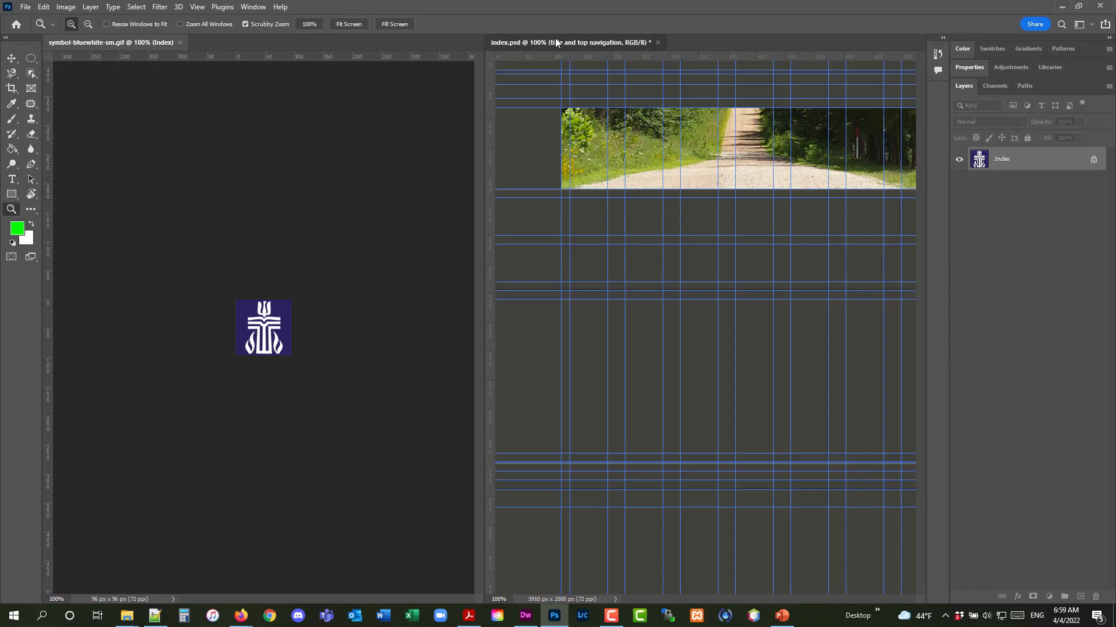
pyautogui.click(555, 39)
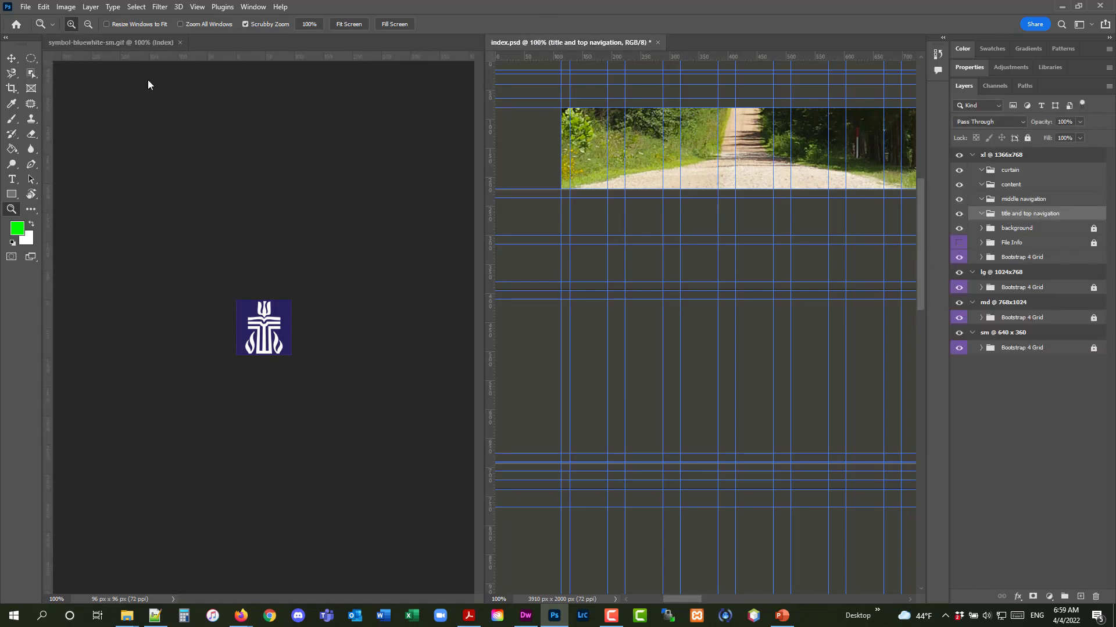
# Try to move the church symbol from symbol-bluewhite-sm.gif into index.psd with the Move tool
pyautogui.click(133, 44)
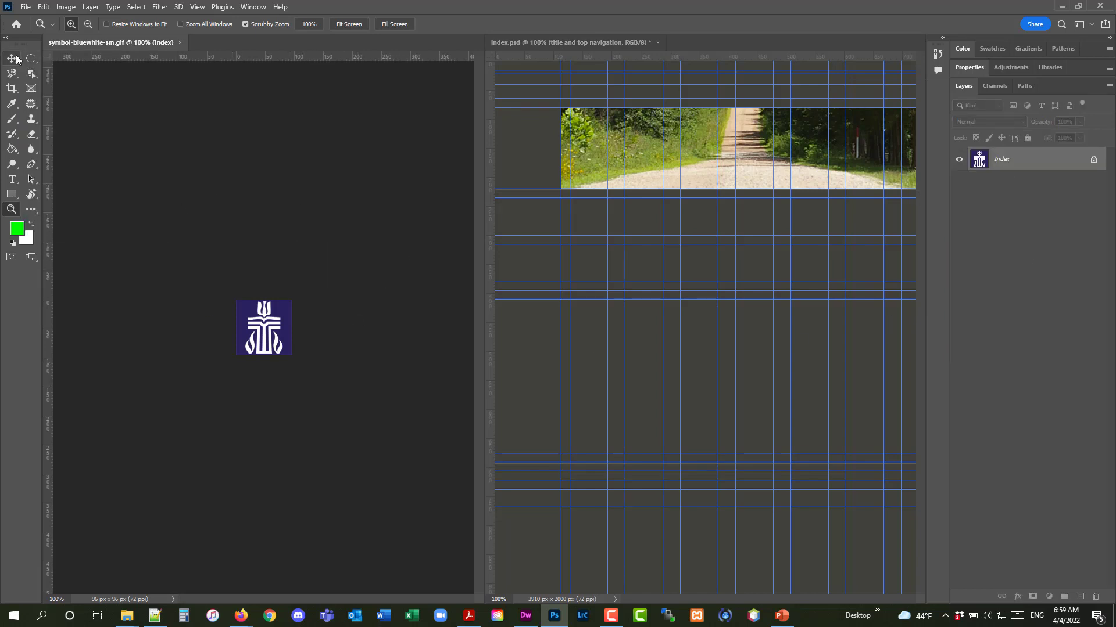
pyautogui.click(16, 58)
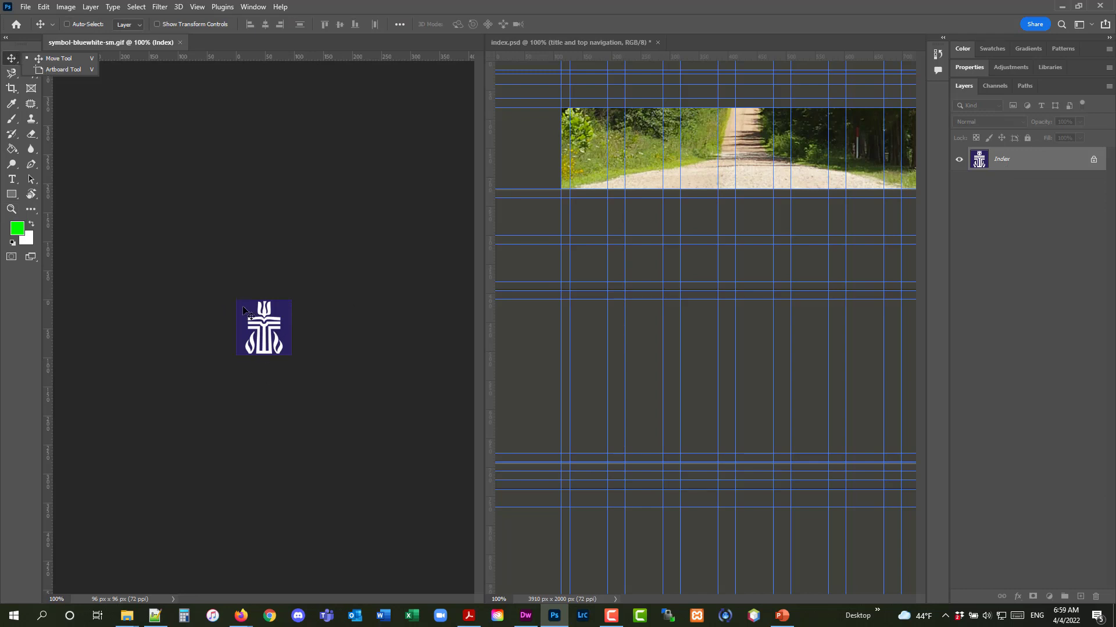
pyautogui.moveTo(266, 342); pyautogui.dragTo(691, 334)
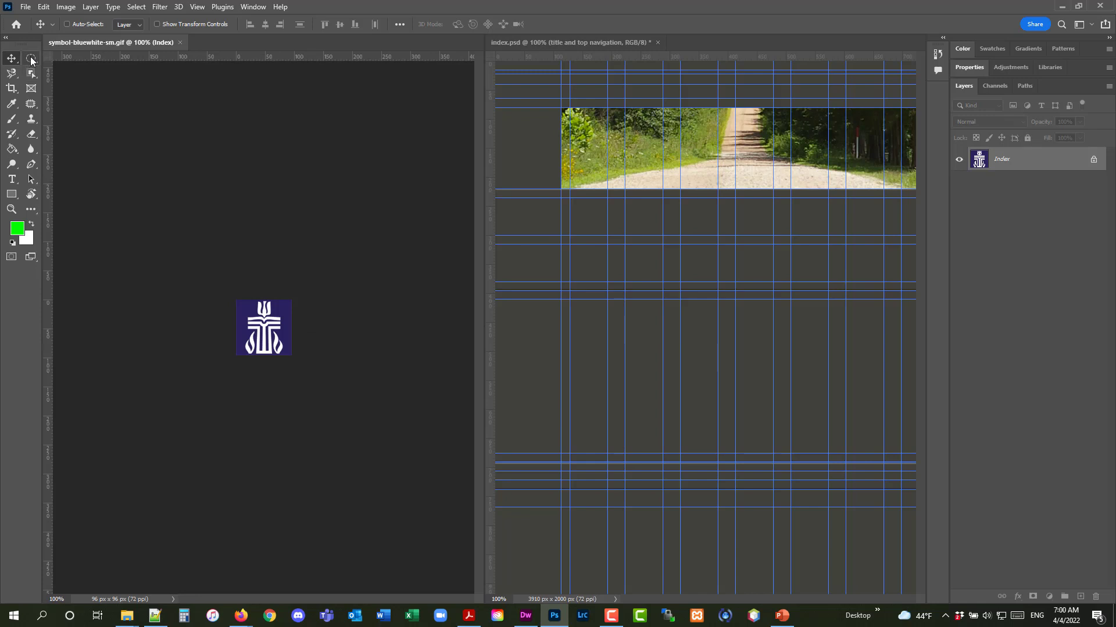
# Select the entire church symbol image with the Rectangular Marquee tool and copy it
pyautogui.click(32, 59)
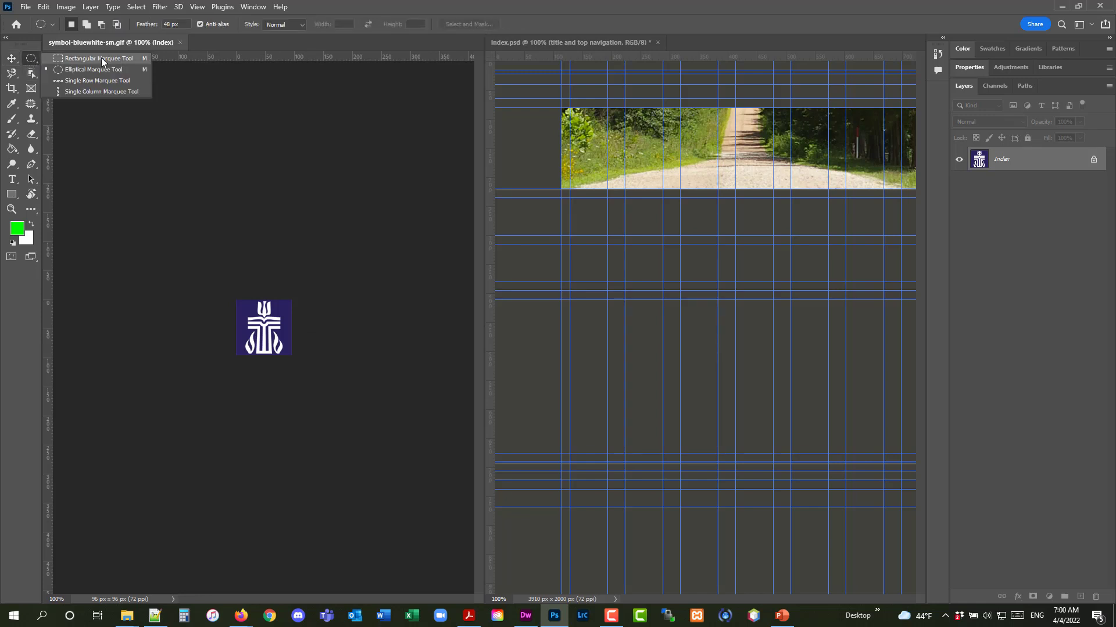
pyautogui.click(101, 60)
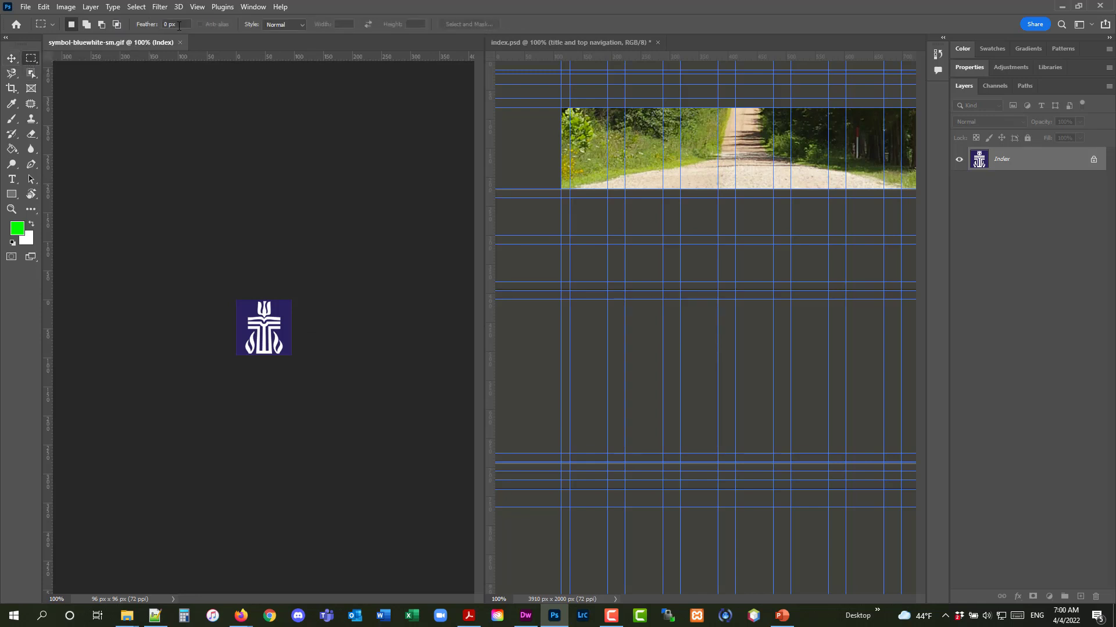
pyautogui.click(36, 58)
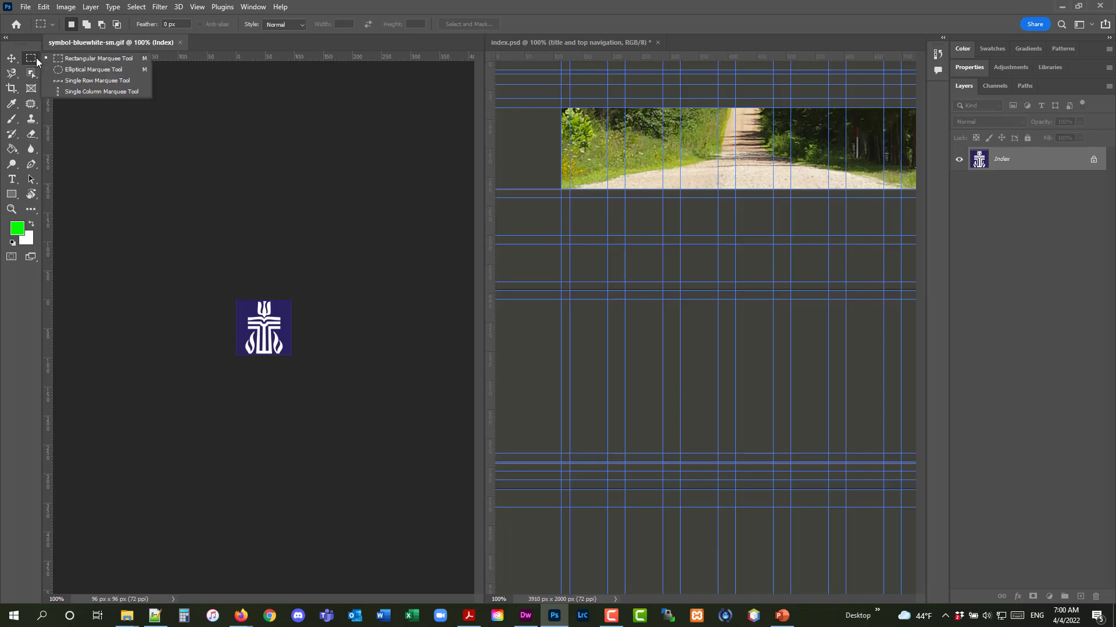
pyautogui.click(86, 57)
pyautogui.moveTo(235, 299); pyautogui.dragTo(365, 453)
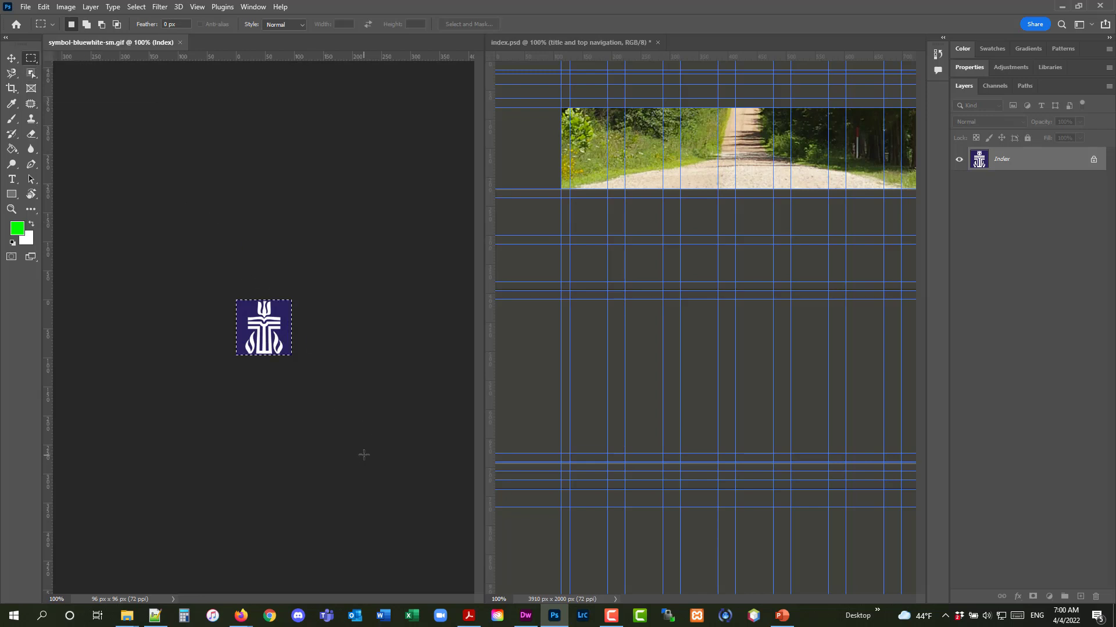
pyautogui.click(45, 7)
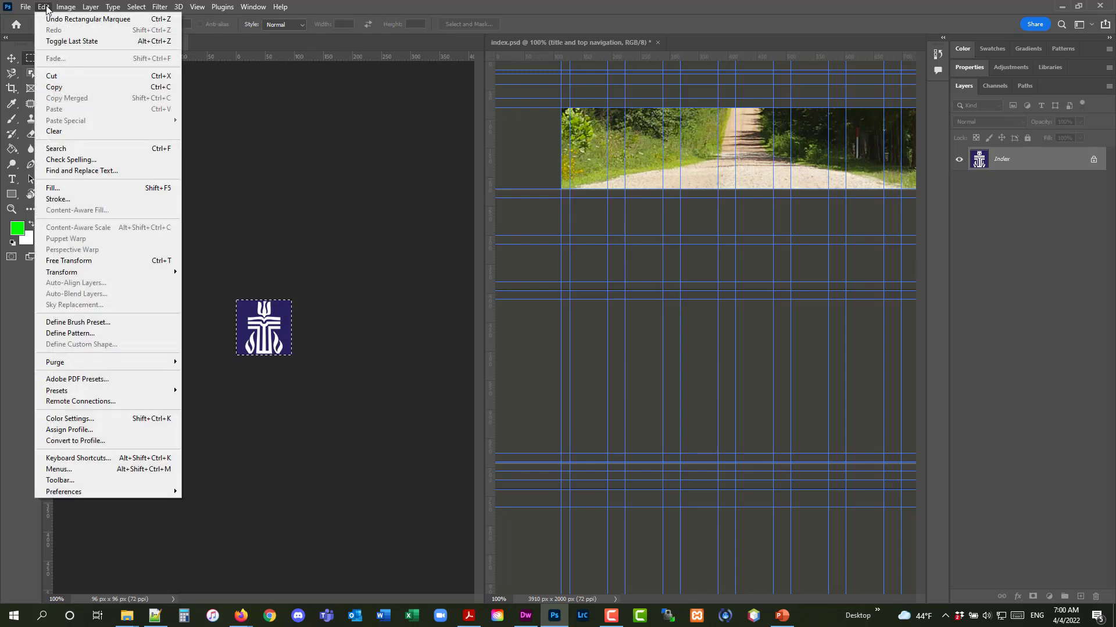
pyautogui.click(54, 86)
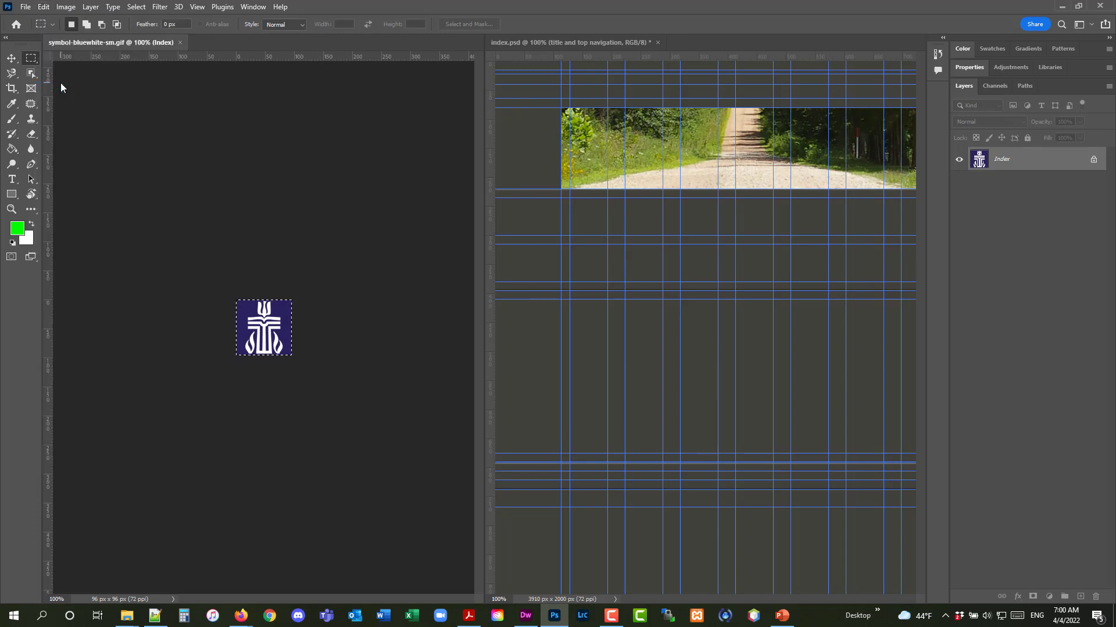
# Paste the symbol into the title and top navigation group of index.psd and close symbol-bluewhite-sm.gif
pyautogui.click(518, 41)
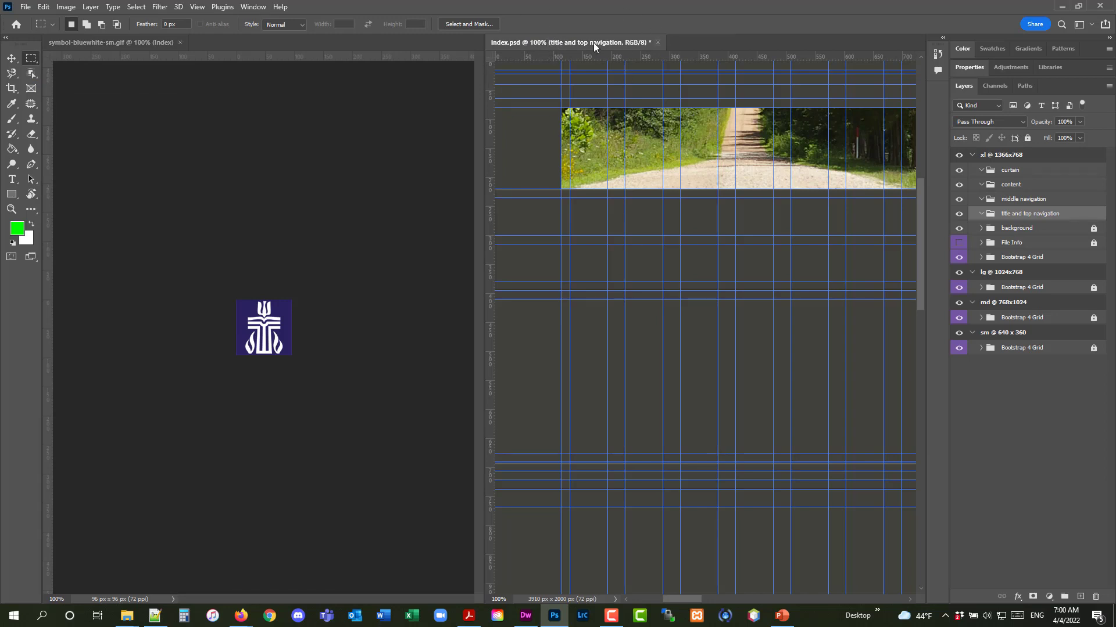
pyautogui.click(44, 7)
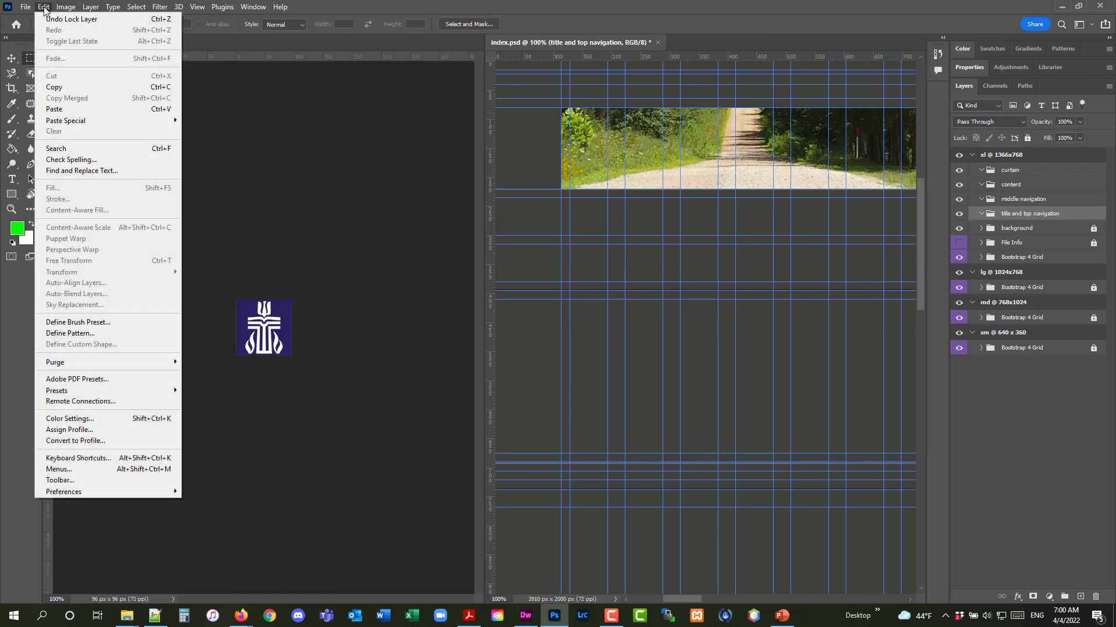
pyautogui.click(72, 109)
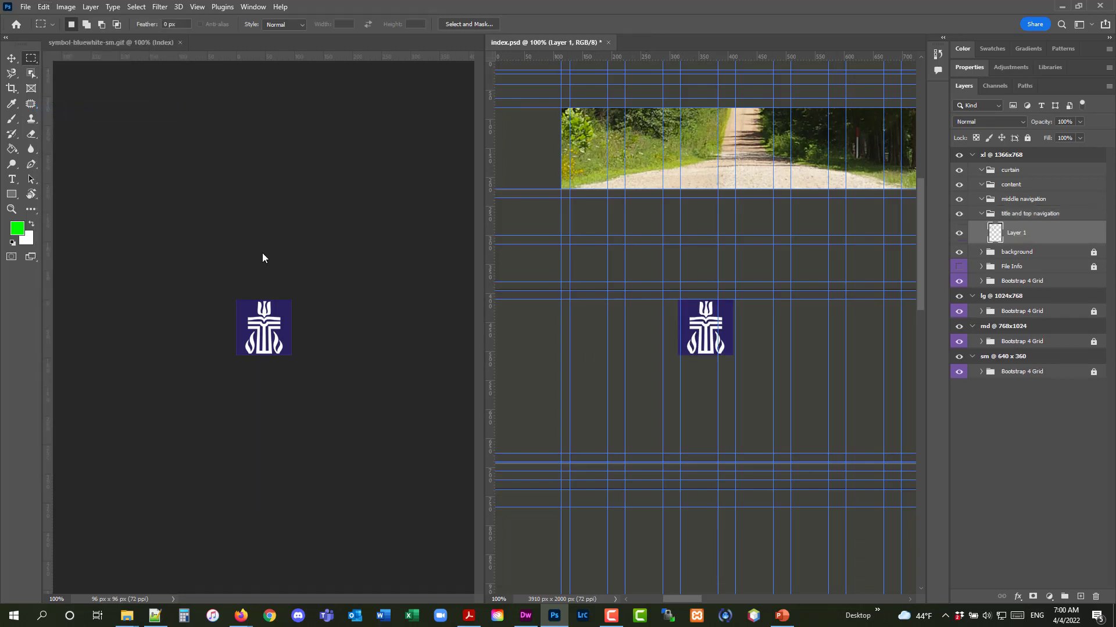
pyautogui.click(182, 41)
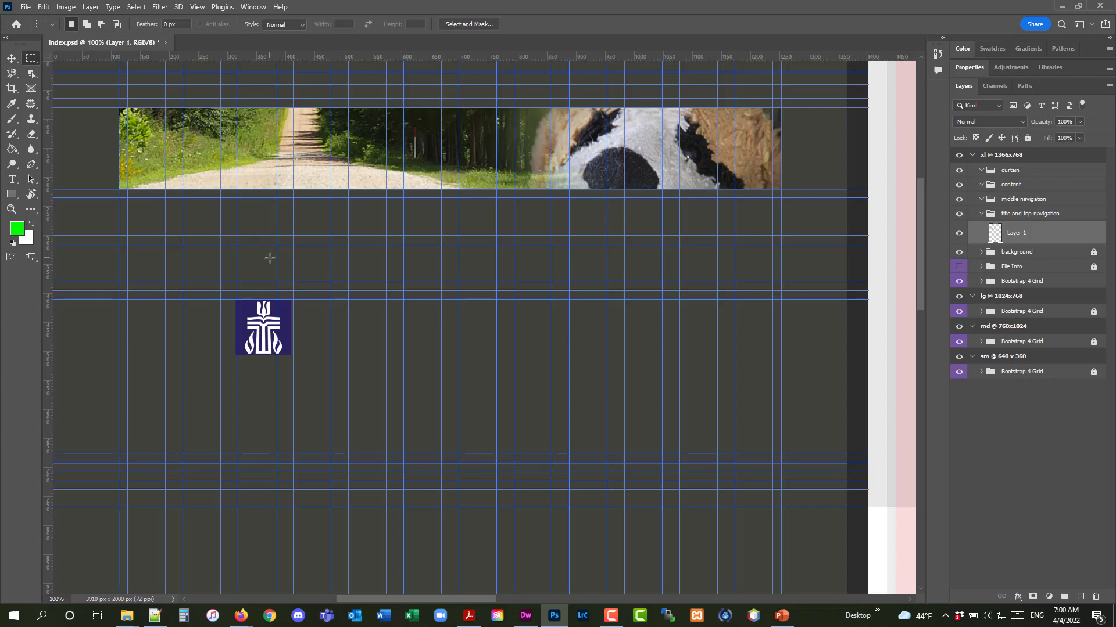
# Select the dark blue background around the pasted symbol with the Magic Wand tool
pyautogui.scroll(1, 187, 133)
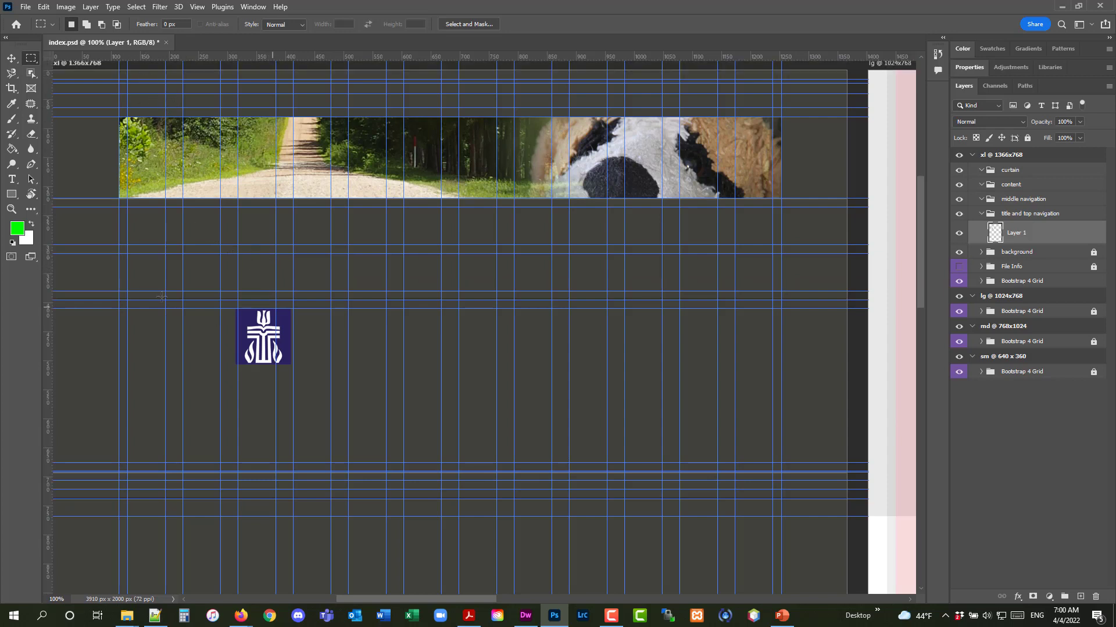
pyautogui.press('z')
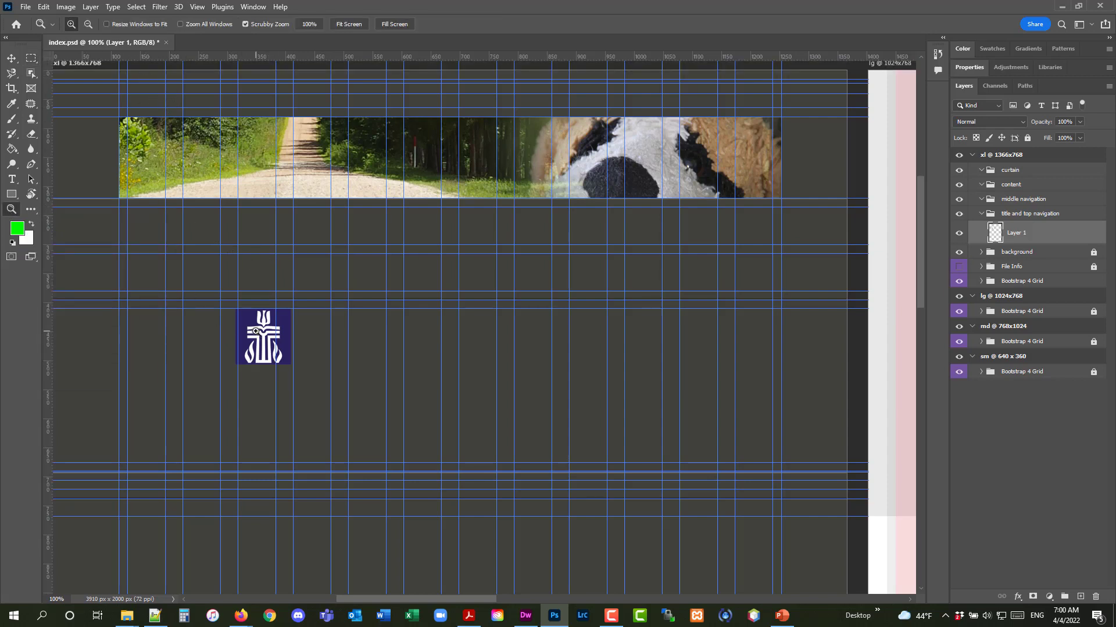
pyautogui.click(255, 332)
pyautogui.moveTo(255, 332); pyautogui.dragTo(259, 330)
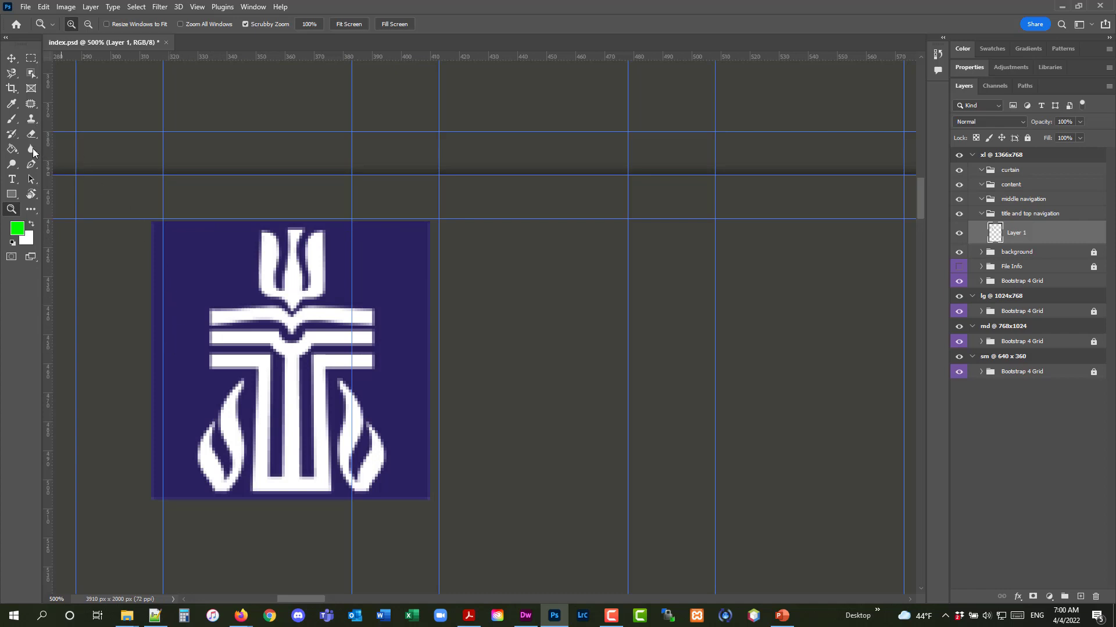
pyautogui.click(11, 103)
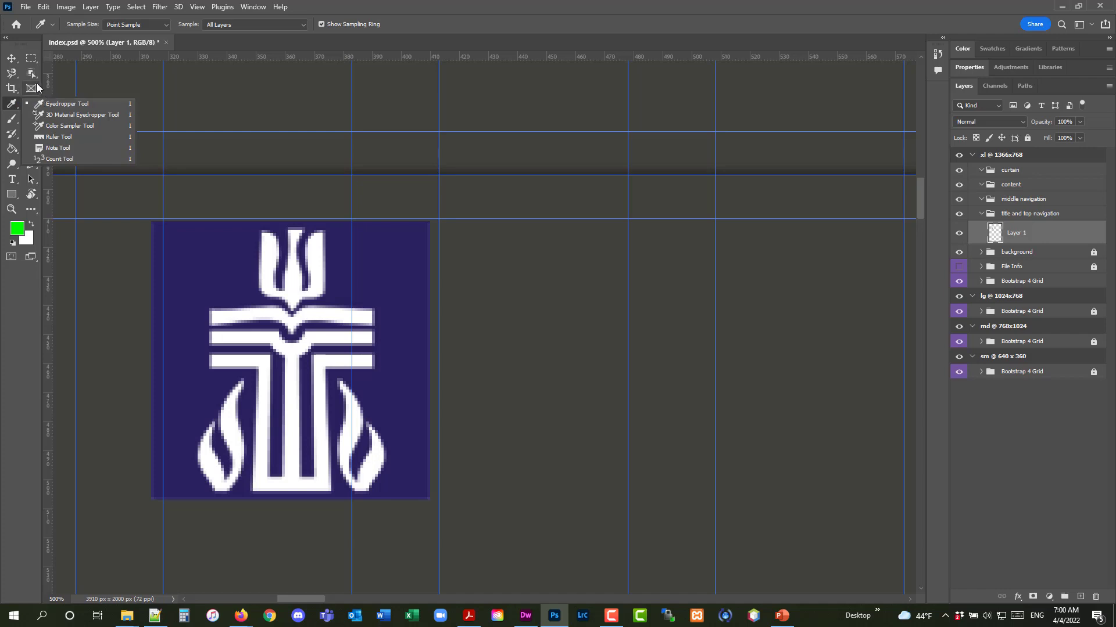
pyautogui.click(32, 74)
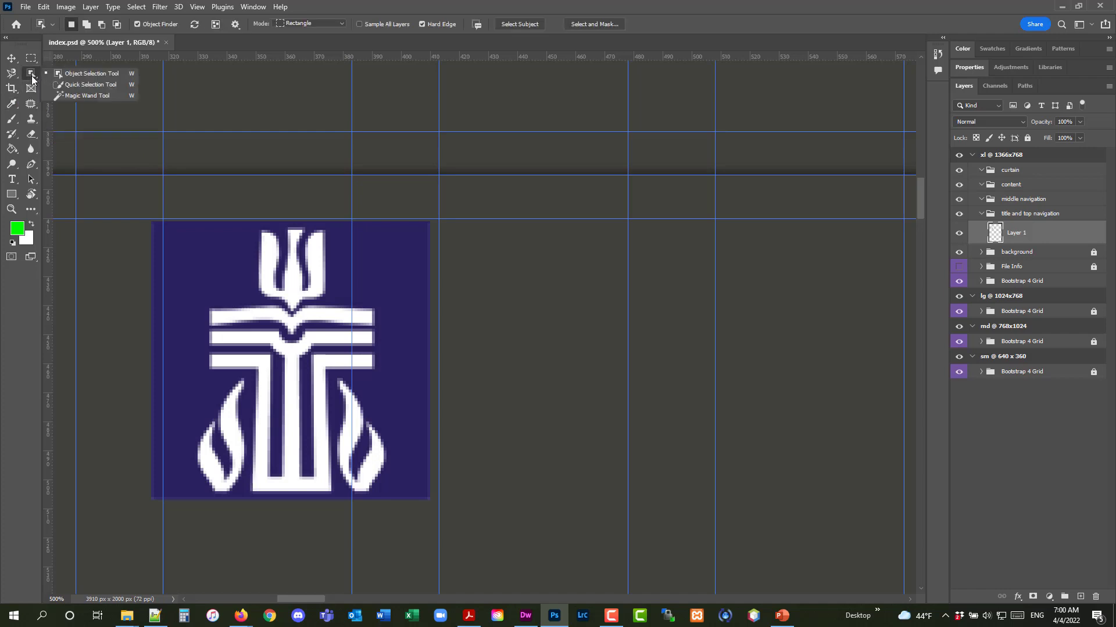
pyautogui.click(92, 95)
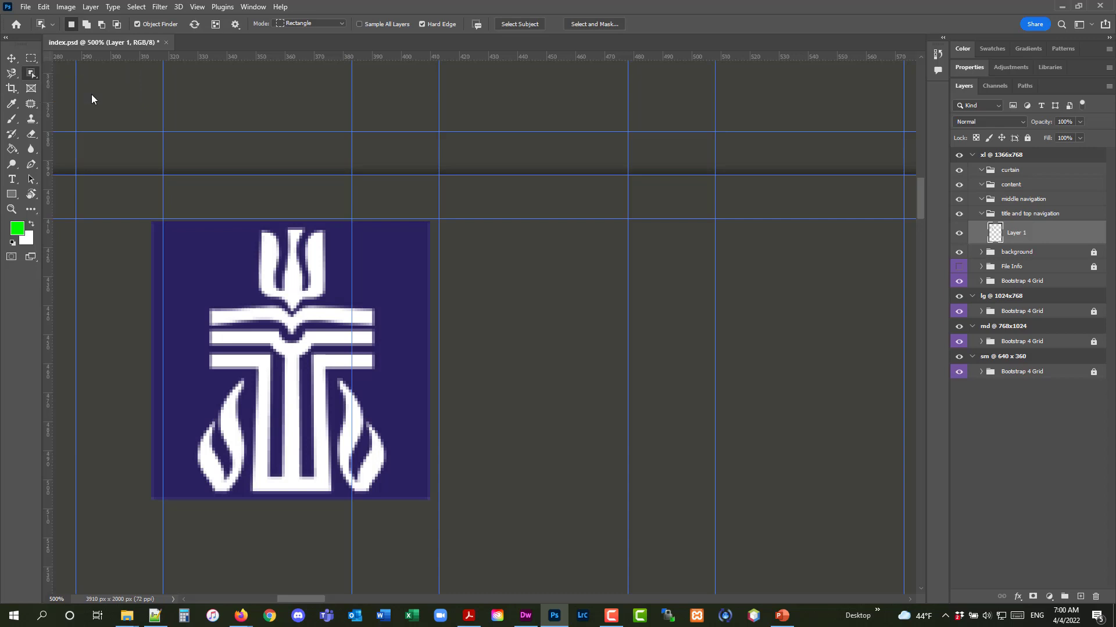
pyautogui.click(31, 76)
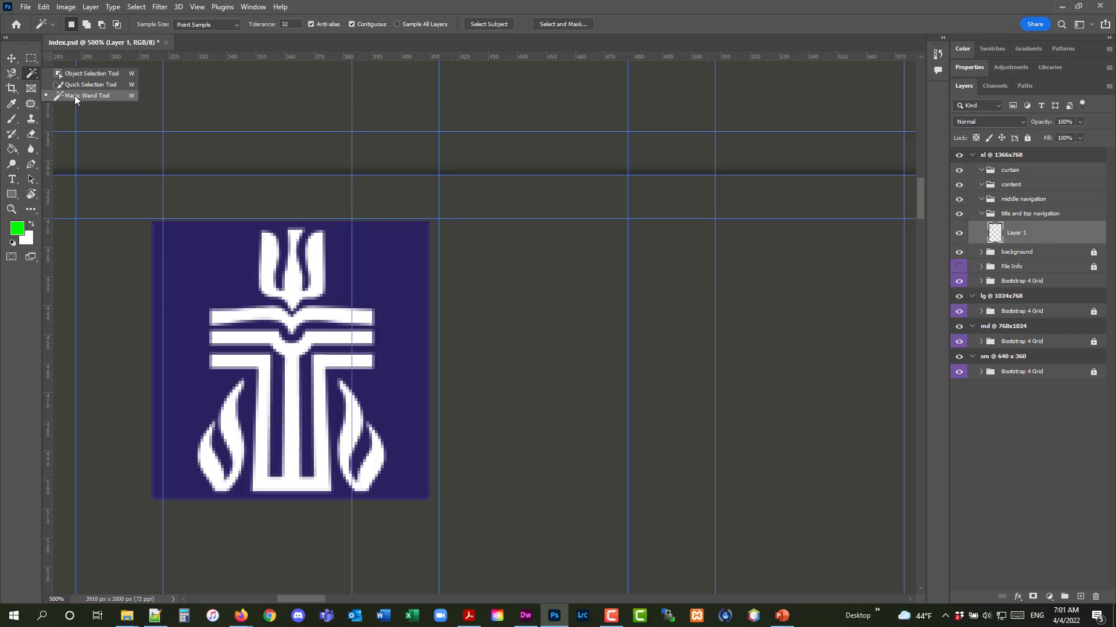
pyautogui.click(74, 95)
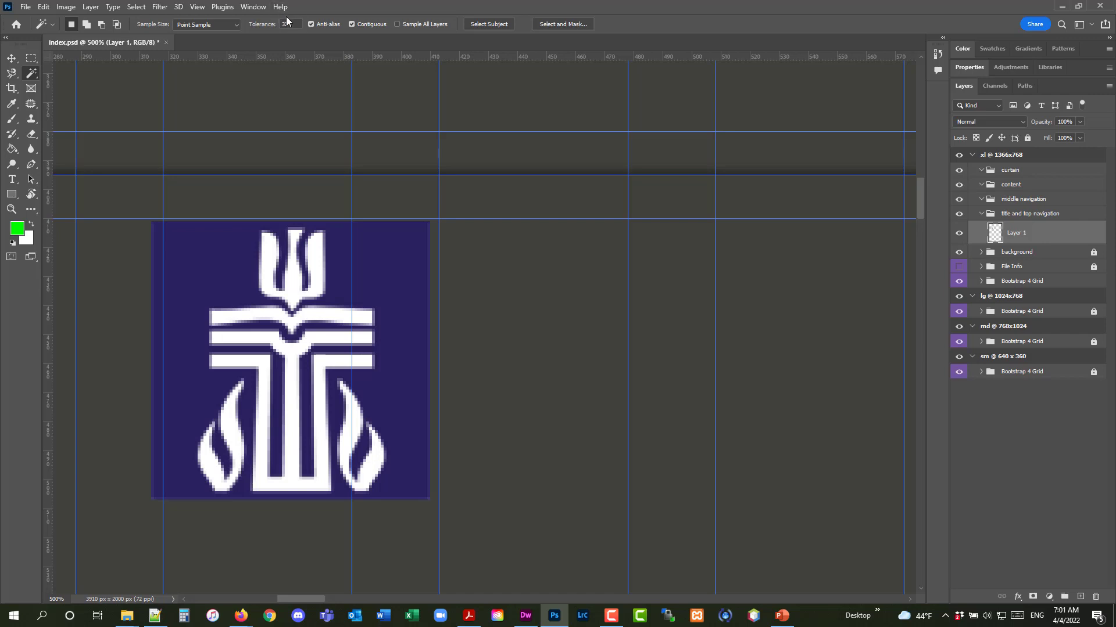
pyautogui.click(375, 249)
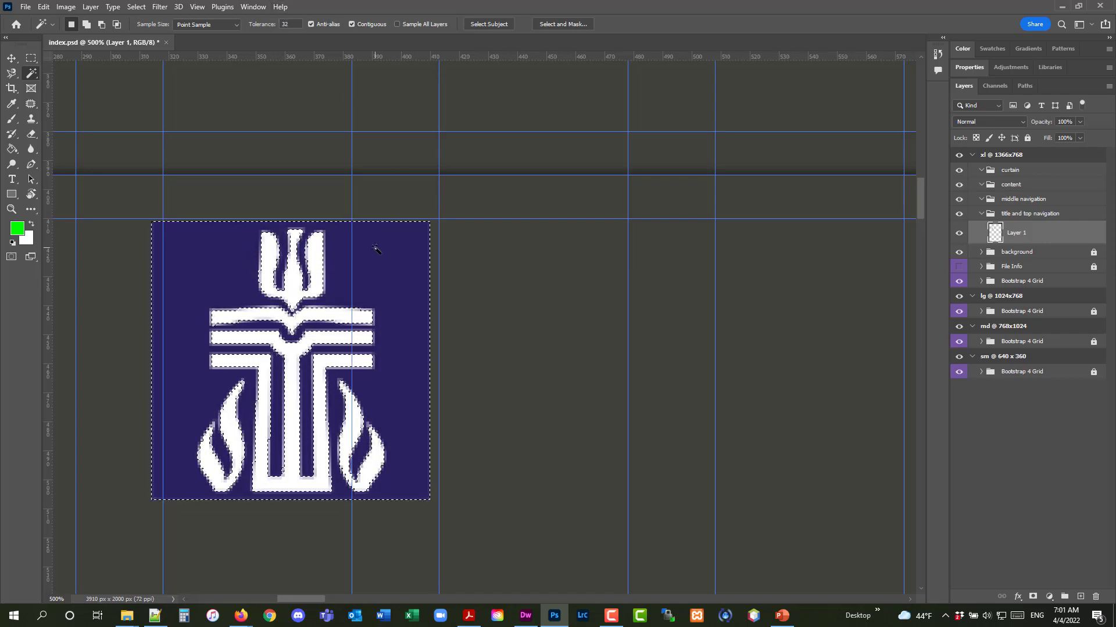
# Delete the selected dark blue background from the church symbol layer
pyautogui.press('Delete')
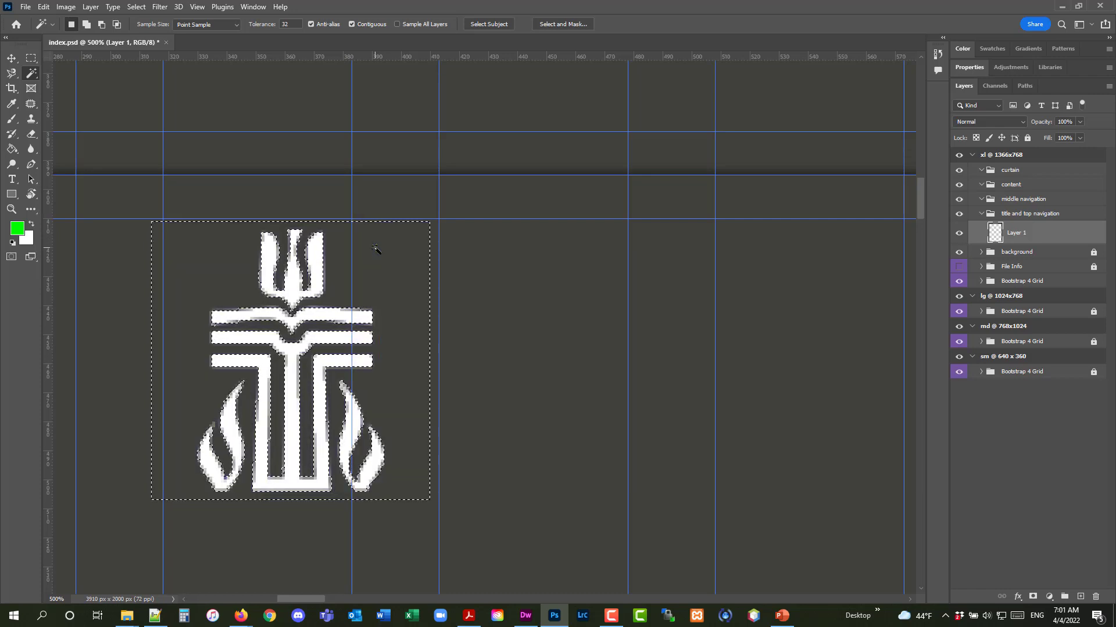
# Add the note "press delete button" below the existing lines of read_me.txt in Notepad++, then return to Photoshop
pyautogui.click(154, 615)
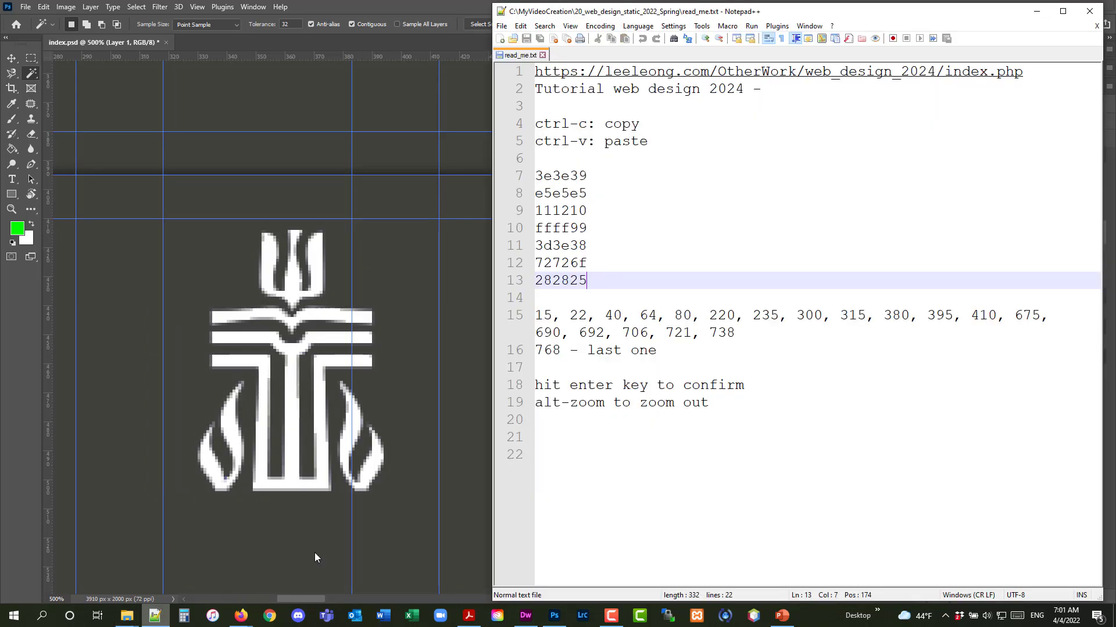
pyautogui.click(734, 400)
pyautogui.press('Return')
pyautogui.press('Return')
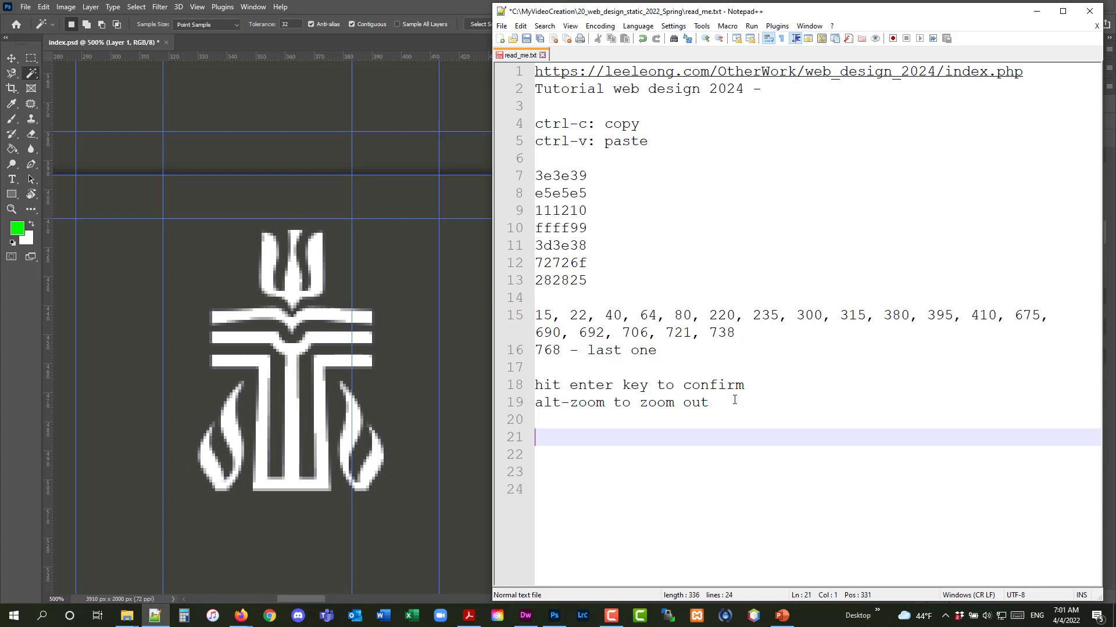
pyautogui.write('press delete button')
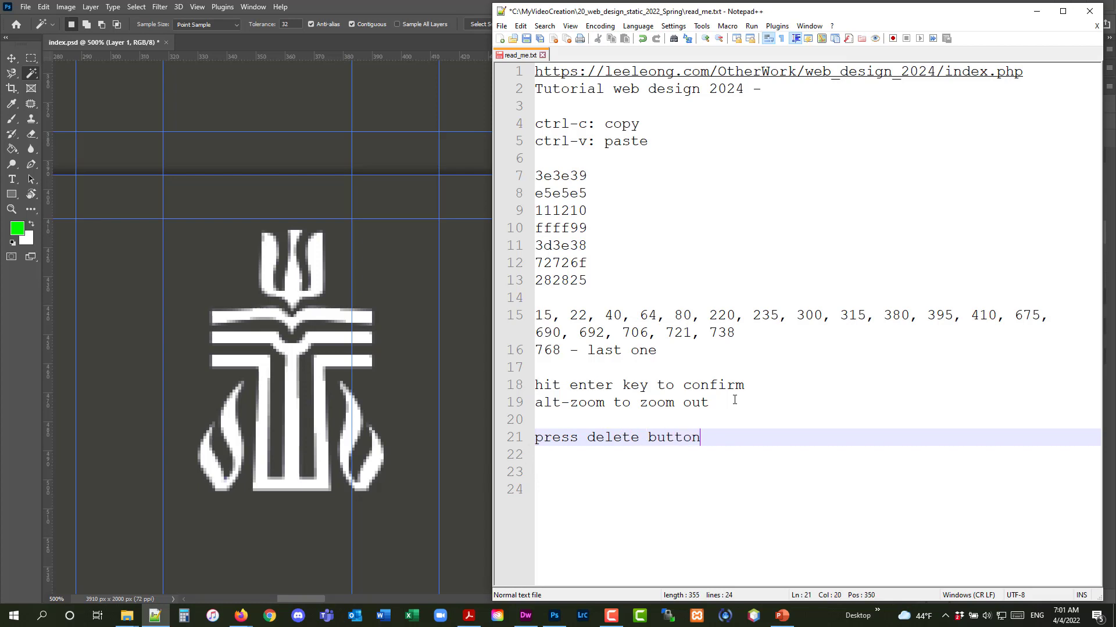
pyautogui.click(1036, 11)
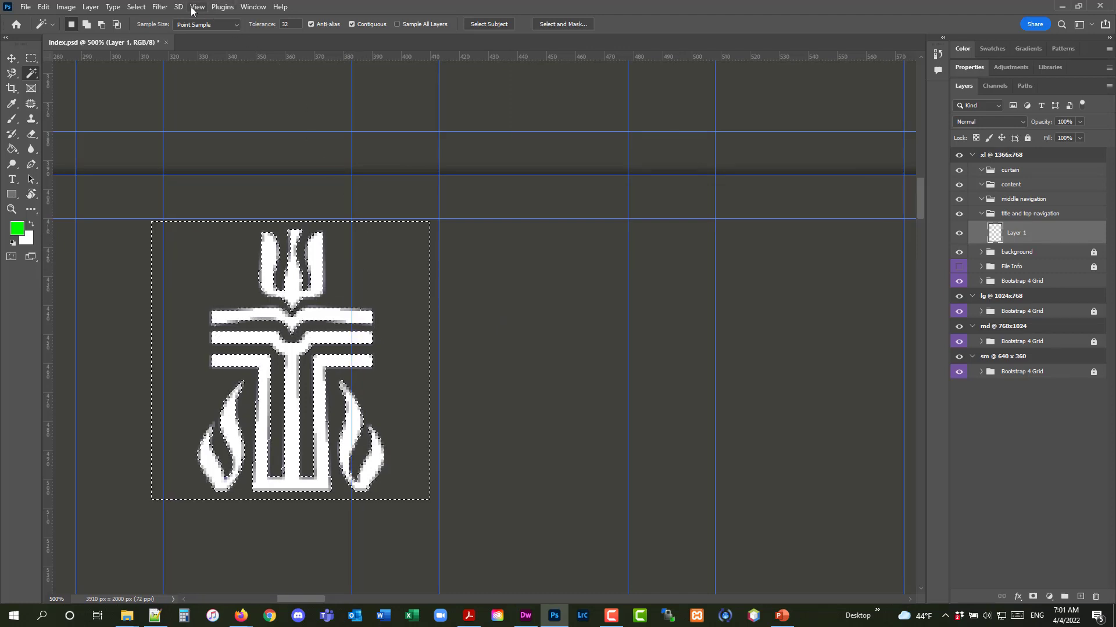
# Deselect the symbol's background area and move the symbol to the header's upper-left area, overlapping the left end of the banner photo
pyautogui.click(138, 9)
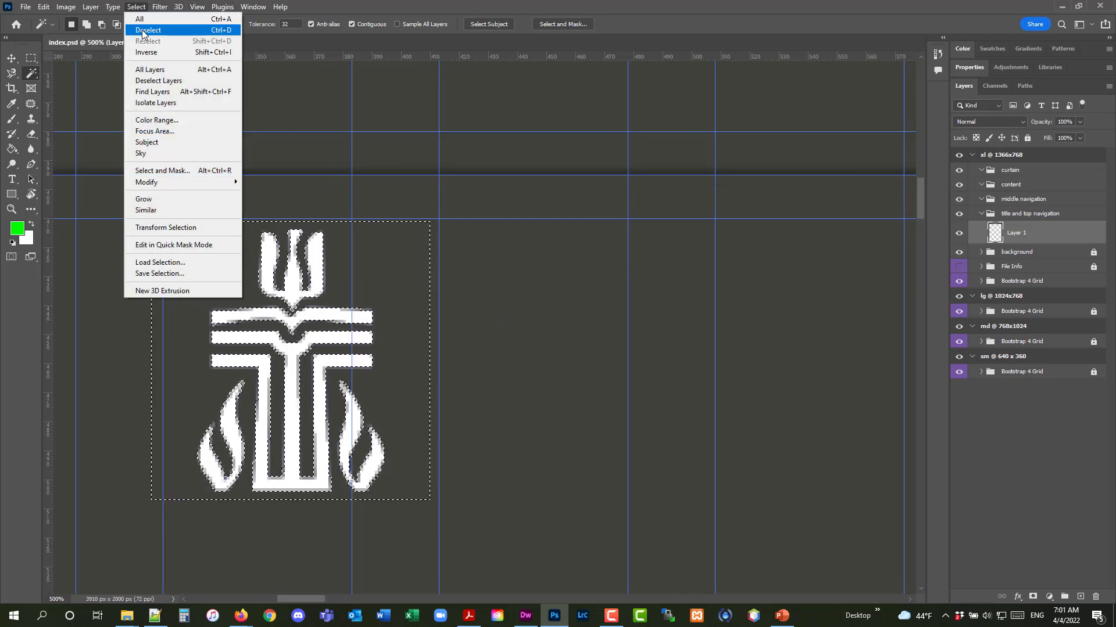
pyautogui.click(143, 32)
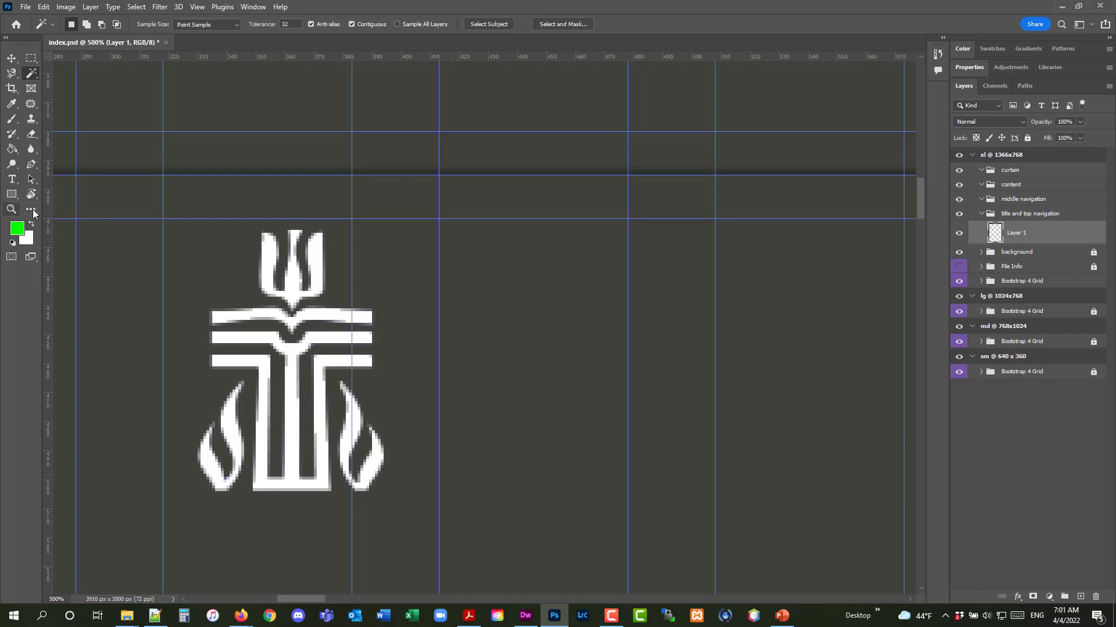
pyautogui.click(11, 210)
pyautogui.keyDown('alt'); pyautogui.click(332, 285); pyautogui.keyUp('alt')
pyautogui.keyDown('alt'); pyautogui.click(332, 285); pyautogui.keyUp('alt')
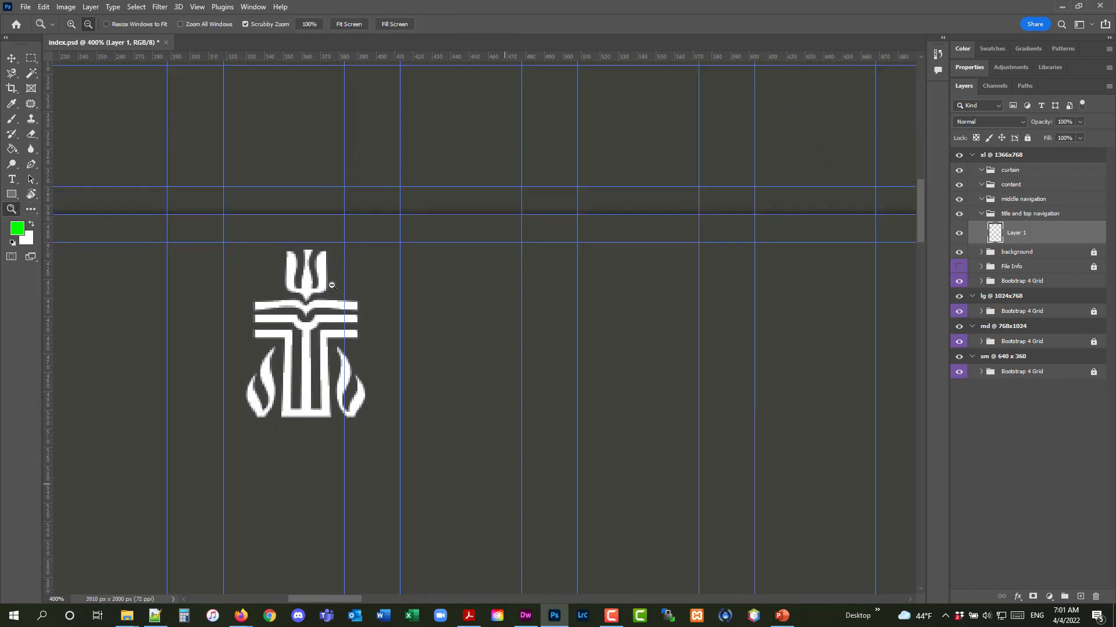
pyautogui.keyDown('alt'); pyautogui.click(332, 285); pyautogui.keyUp('alt')
pyautogui.keyDown('alt'); pyautogui.click(331, 284); pyautogui.keyUp('alt')
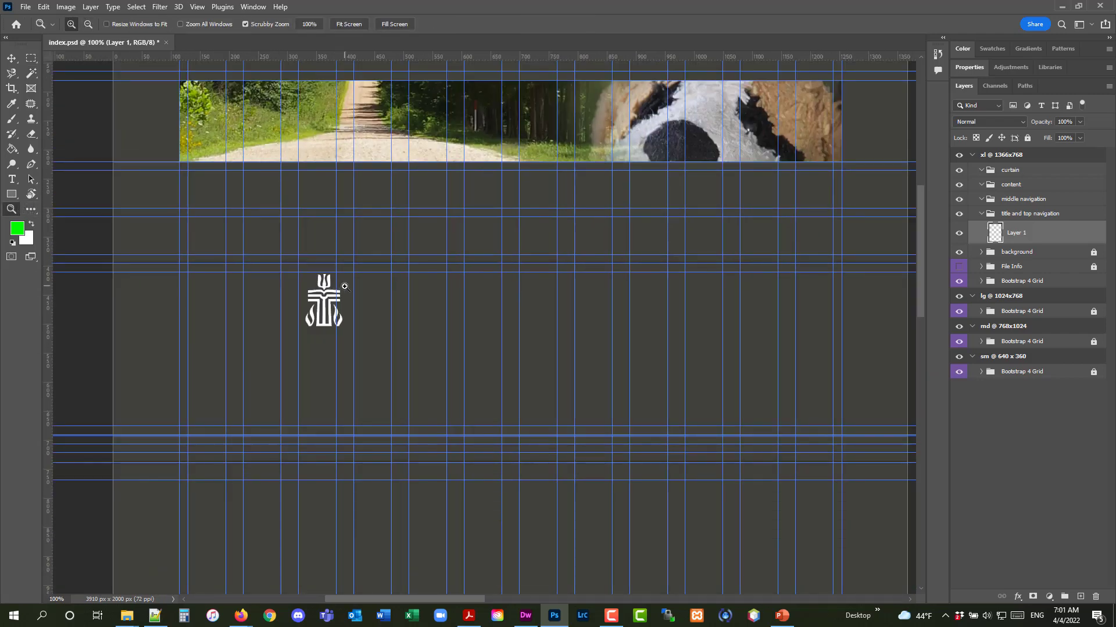
pyautogui.scroll(2, 345, 286)
pyautogui.scroll(2, 344, 287)
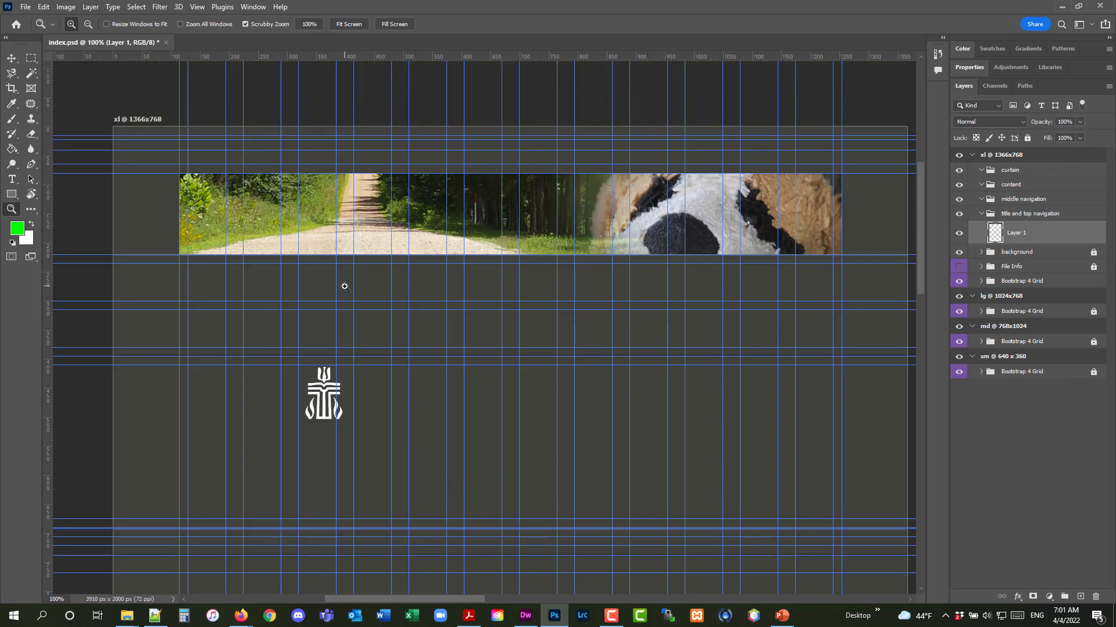
pyautogui.click(11, 58)
pyautogui.moveTo(325, 396); pyautogui.dragTo(208, 160)
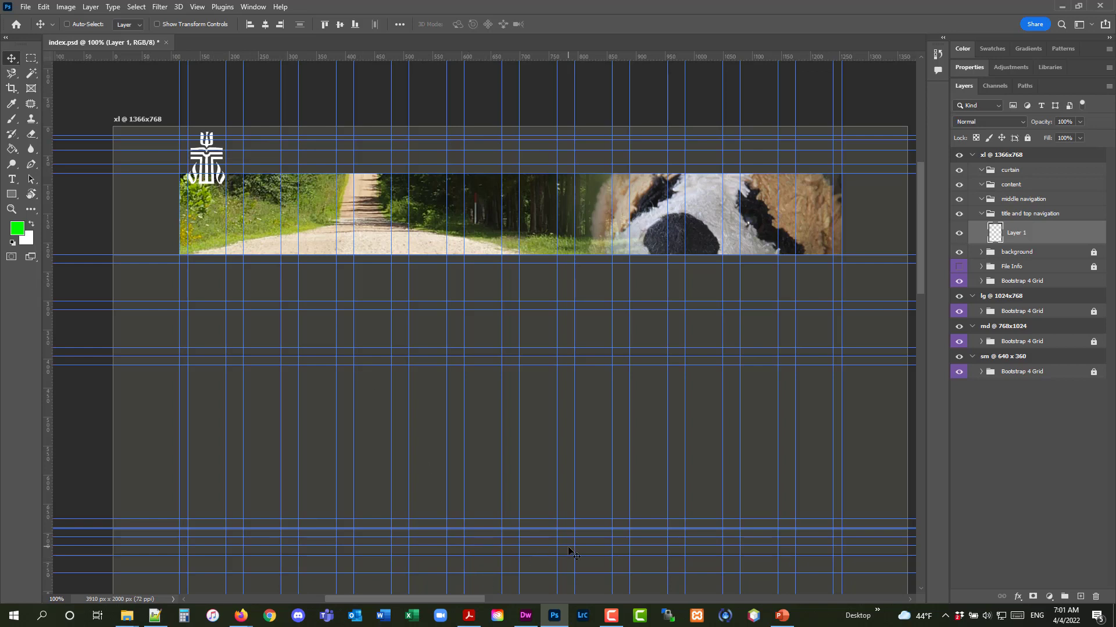
# Check the logo placement in church_design_sketch.pdf in Acrobat and examine the symbol against the header guides back in Photoshop
pyautogui.click(469, 616)
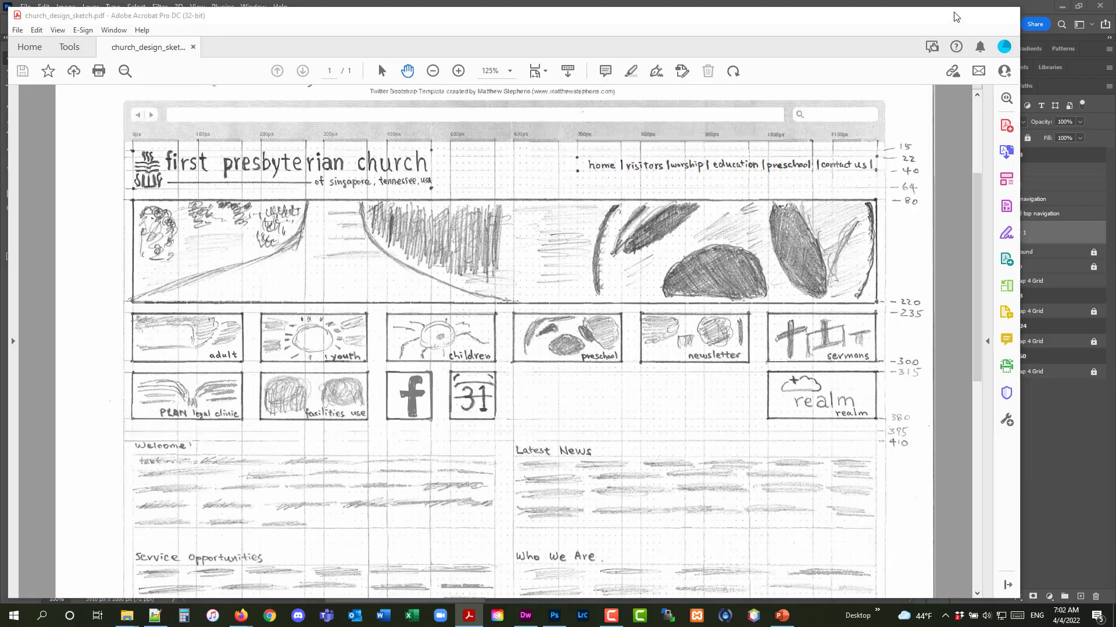
pyautogui.click(955, 16)
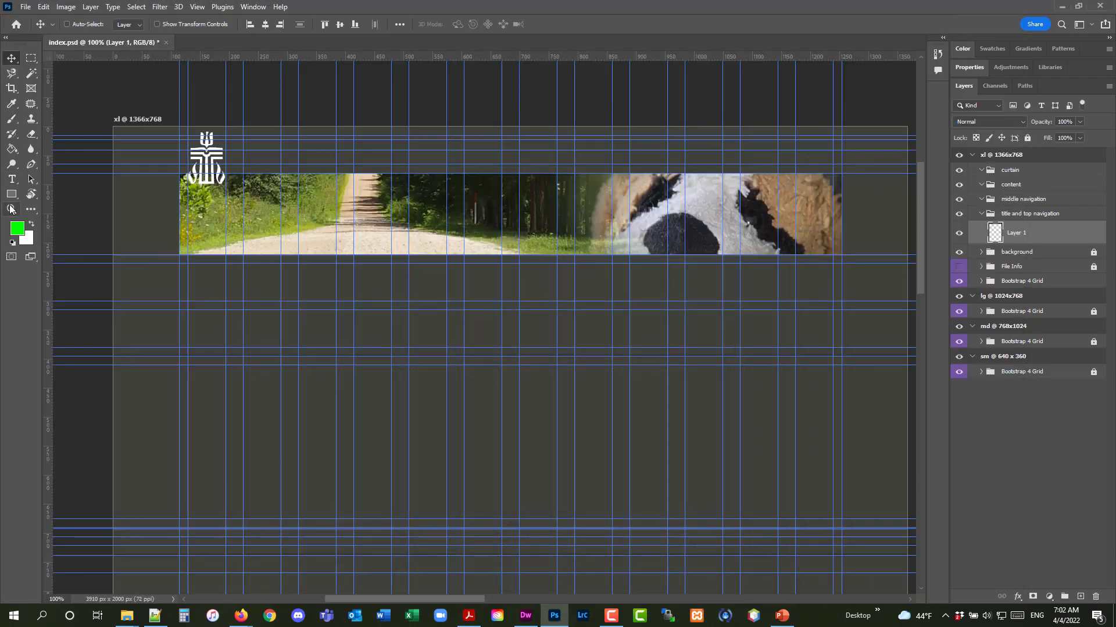
pyautogui.click(11, 210)
pyautogui.click(213, 161)
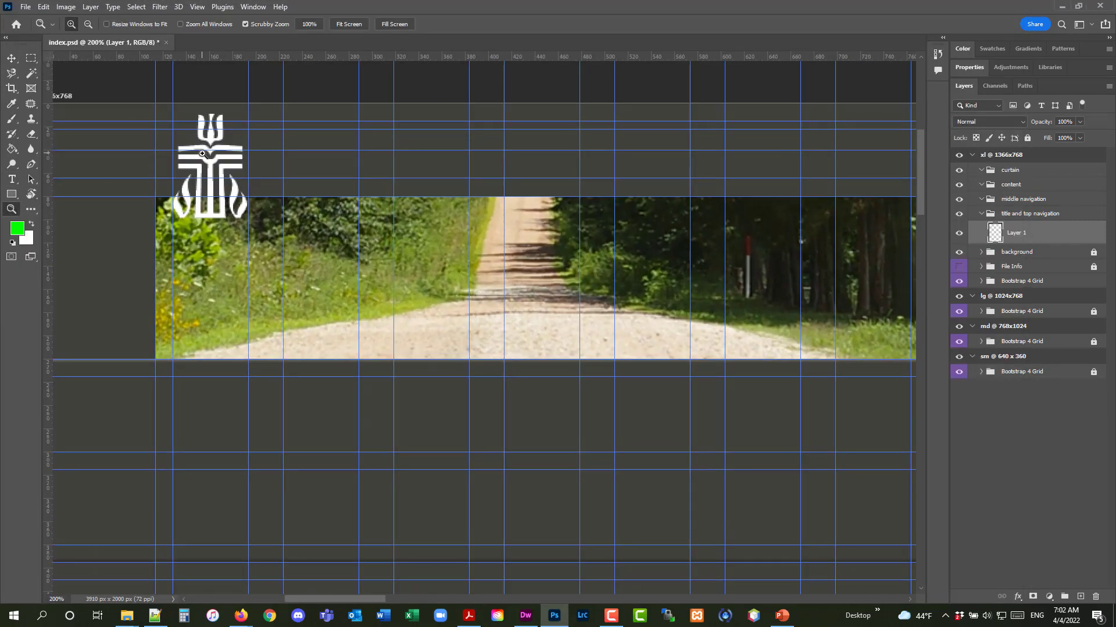
pyautogui.click(237, 160)
pyautogui.click(236, 159)
pyautogui.scroll(5, 279, 214)
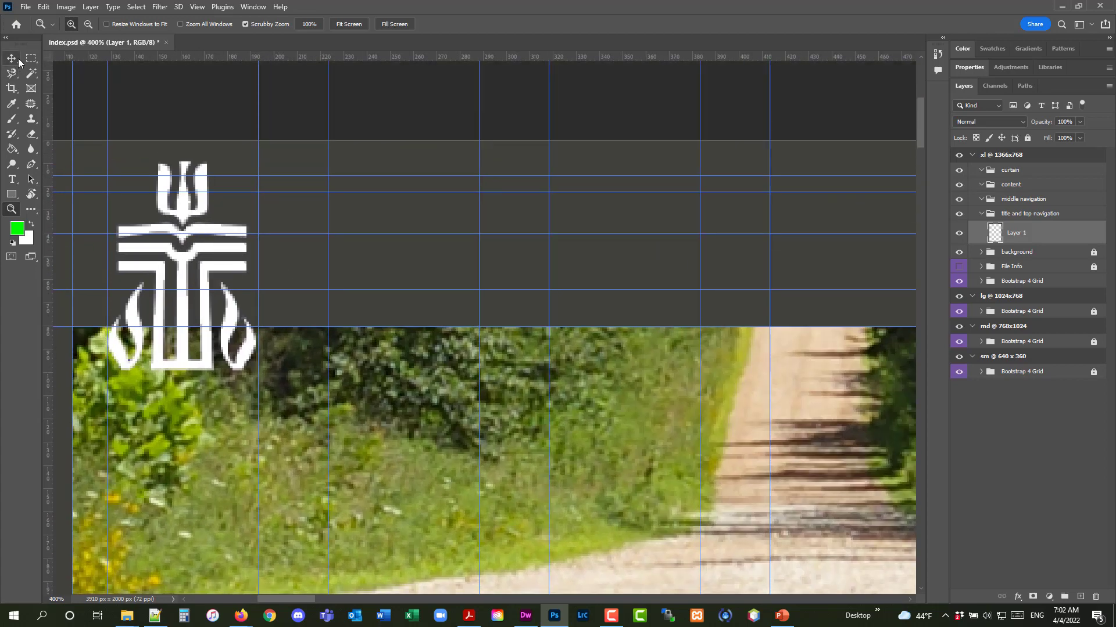
# Rename the symbol's layer, Layer 1, as "logo presbyterian"
pyautogui.click(10, 59)
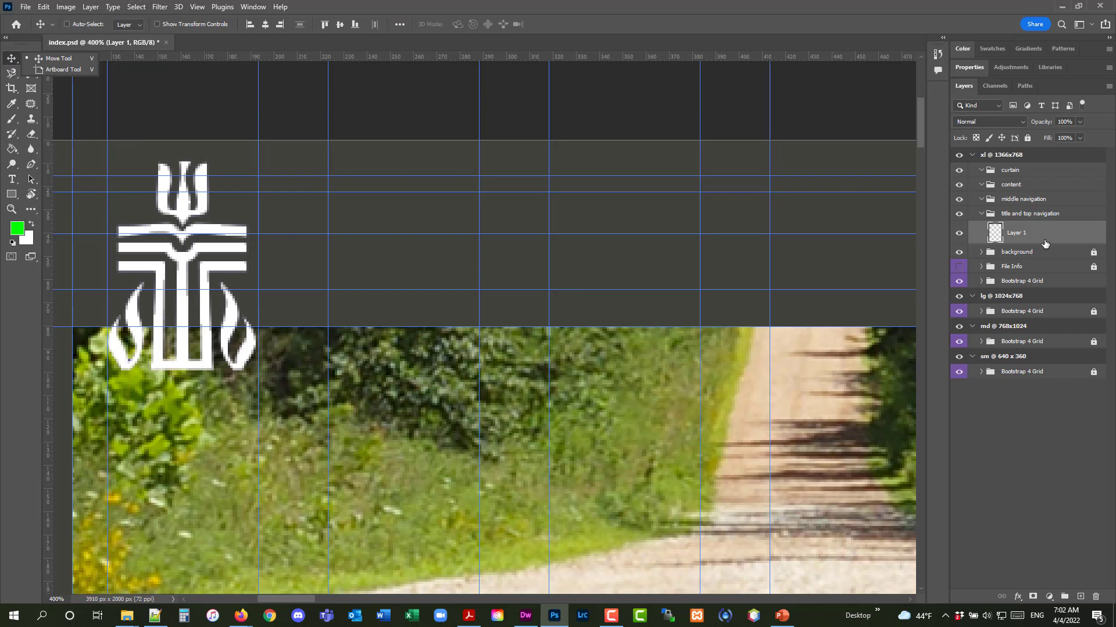
pyautogui.click(1016, 234)
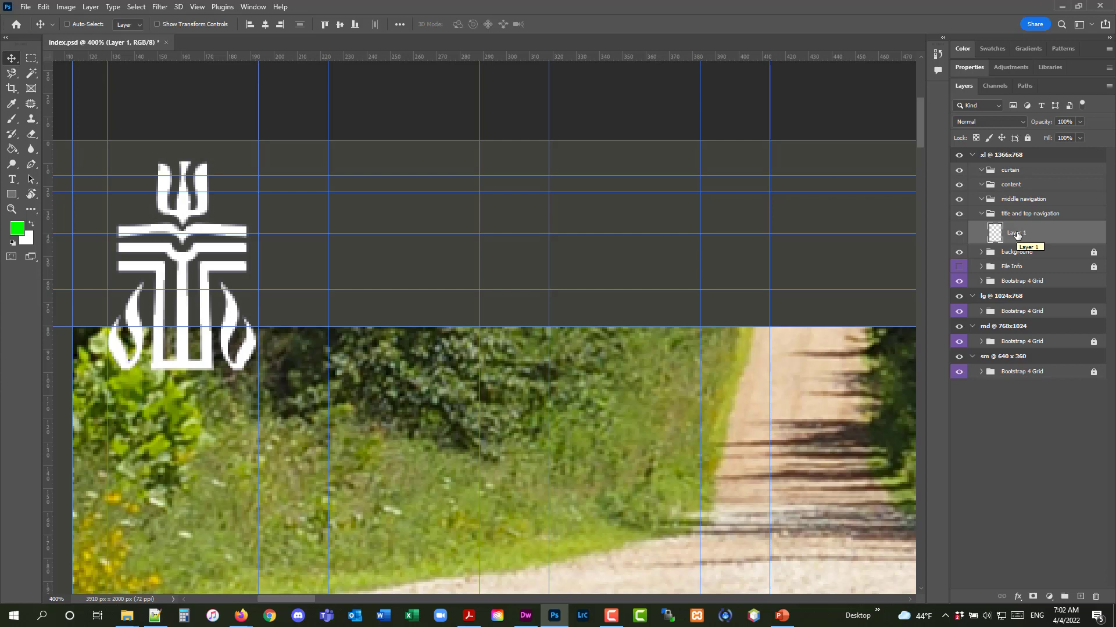
pyautogui.doubleClick(1016, 234)
pyautogui.write('logo presbyterian')
pyautogui.press('Return')
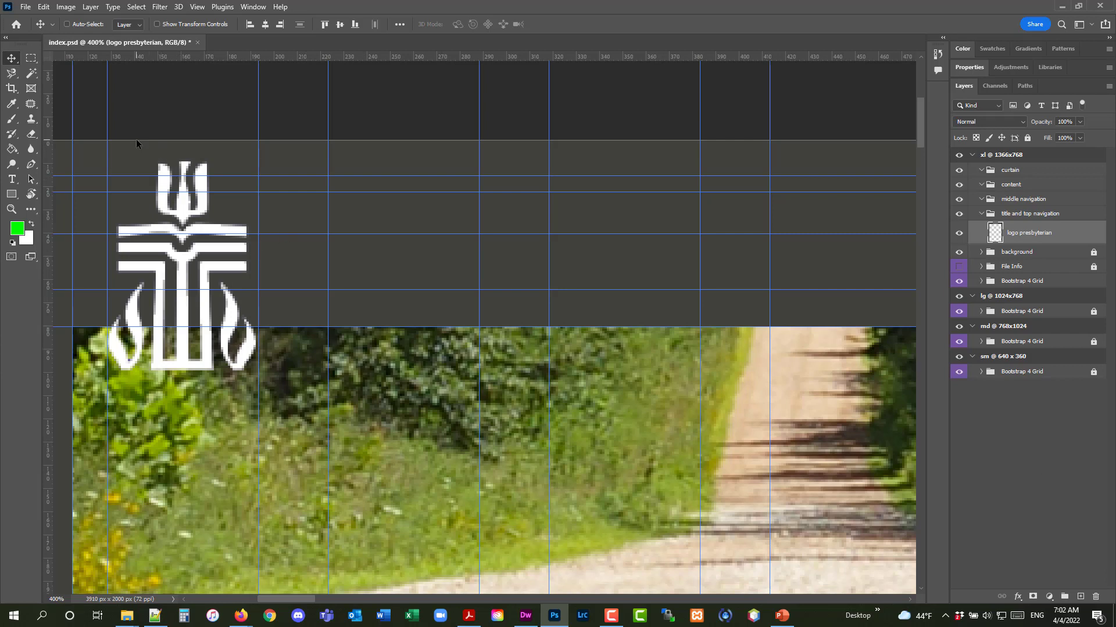
# Scale the logo proportionally to about 40 by 56 px and move it about 7 px down to the uppermost header guide
pyautogui.click(47, 10)
pyautogui.moveTo(89, 274)
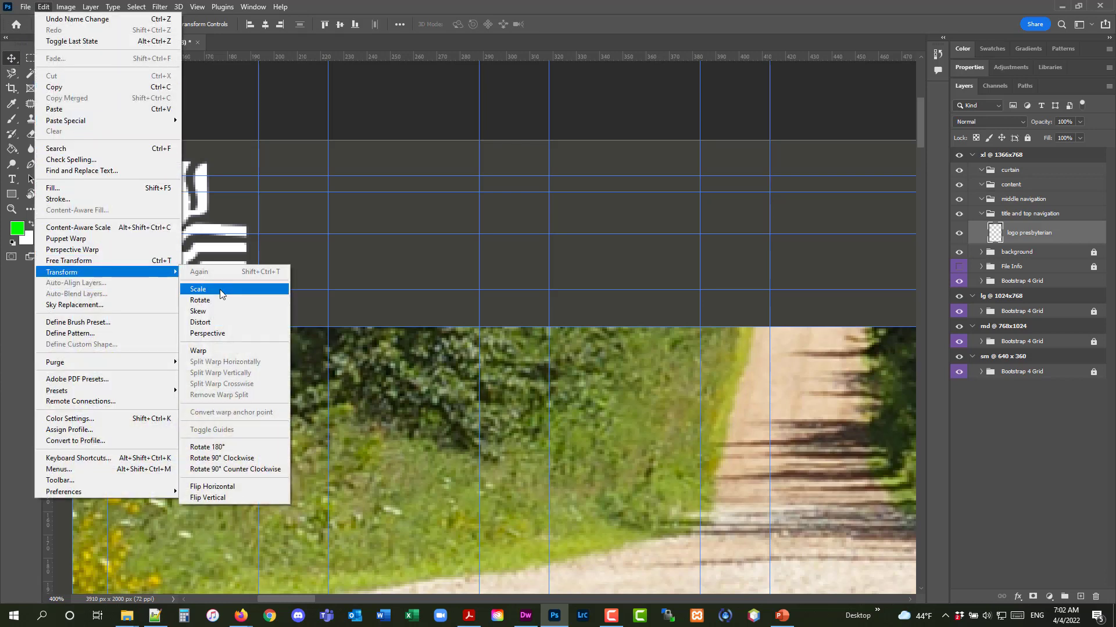
pyautogui.click(221, 295)
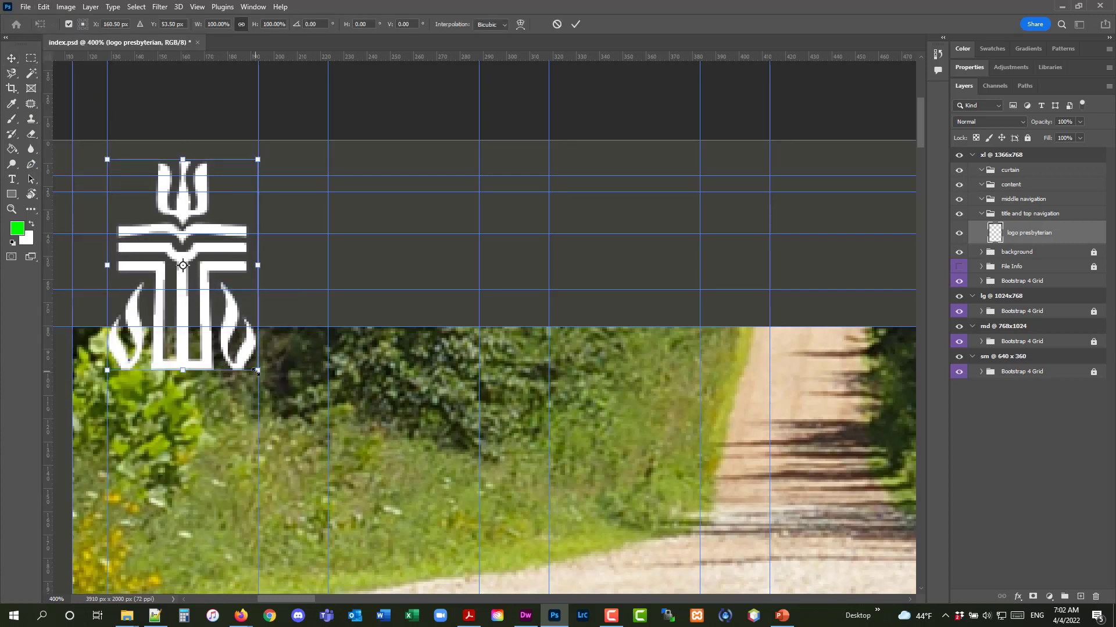
pyautogui.moveTo(256, 370); pyautogui.dragTo(217, 314)
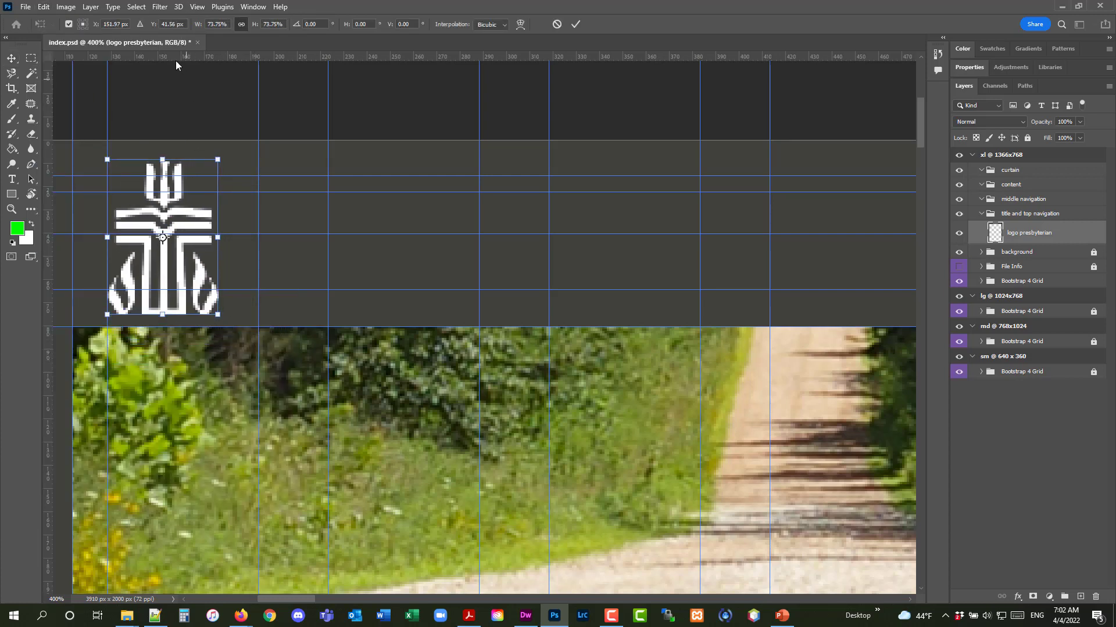
pyautogui.click(240, 25)
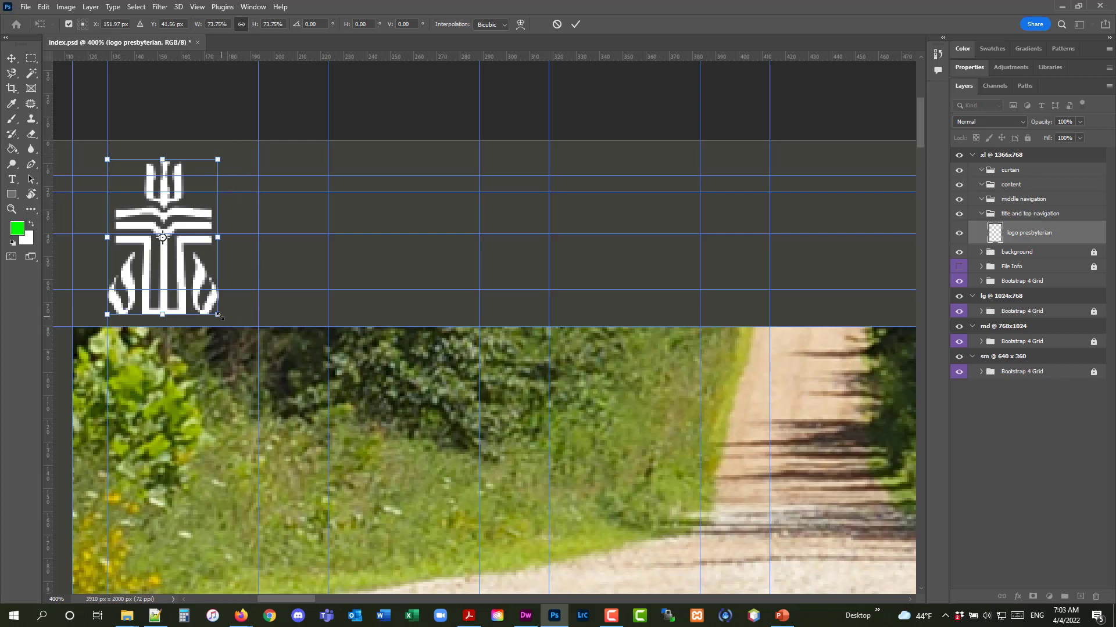
pyautogui.moveTo(219, 315); pyautogui.dragTo(196, 295)
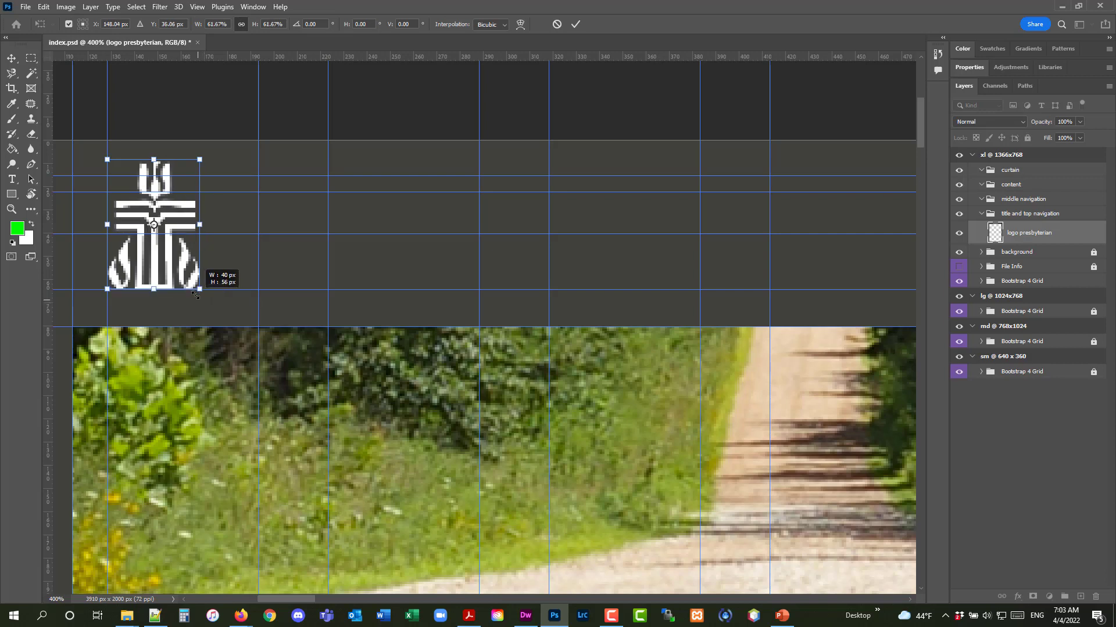
pyautogui.click(13, 60)
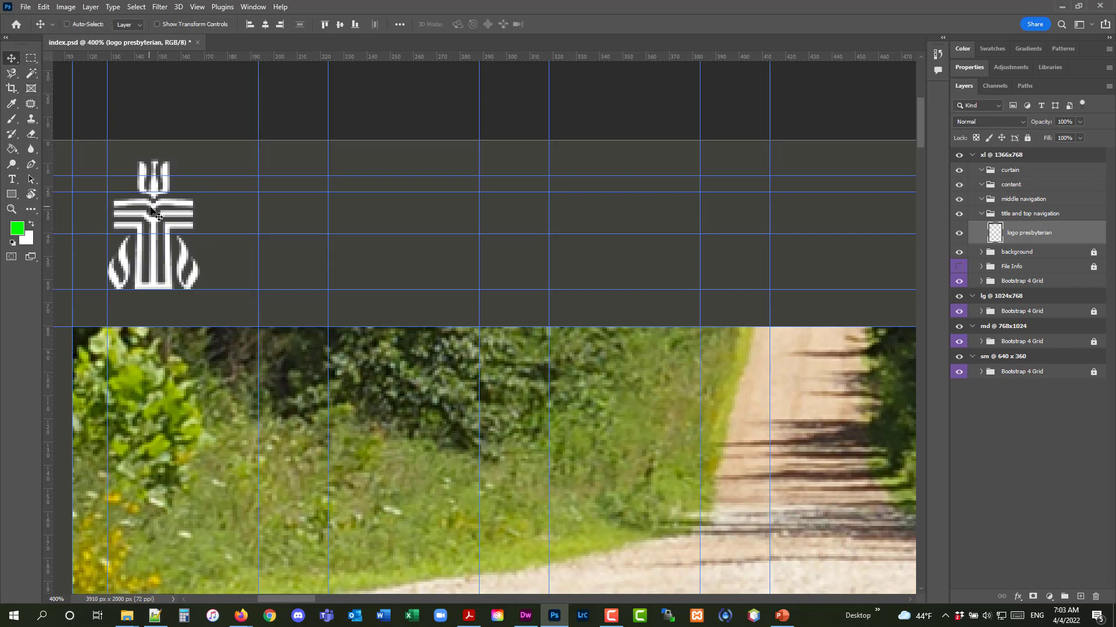
pyautogui.moveTo(152, 218); pyautogui.dragTo(152, 227)
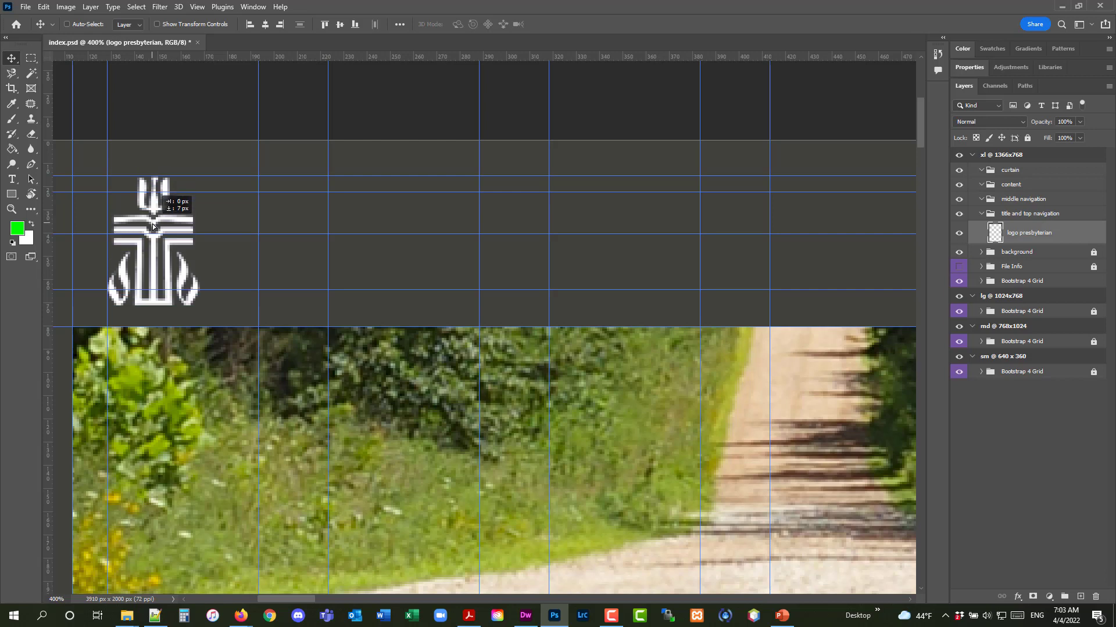
pyautogui.moveTo(153, 227); pyautogui.dragTo(153, 226)
# Scale the logo proportionally to about 82%, keeping its upper-left corner on the guides, and apply the transformation
pyautogui.click(12, 209)
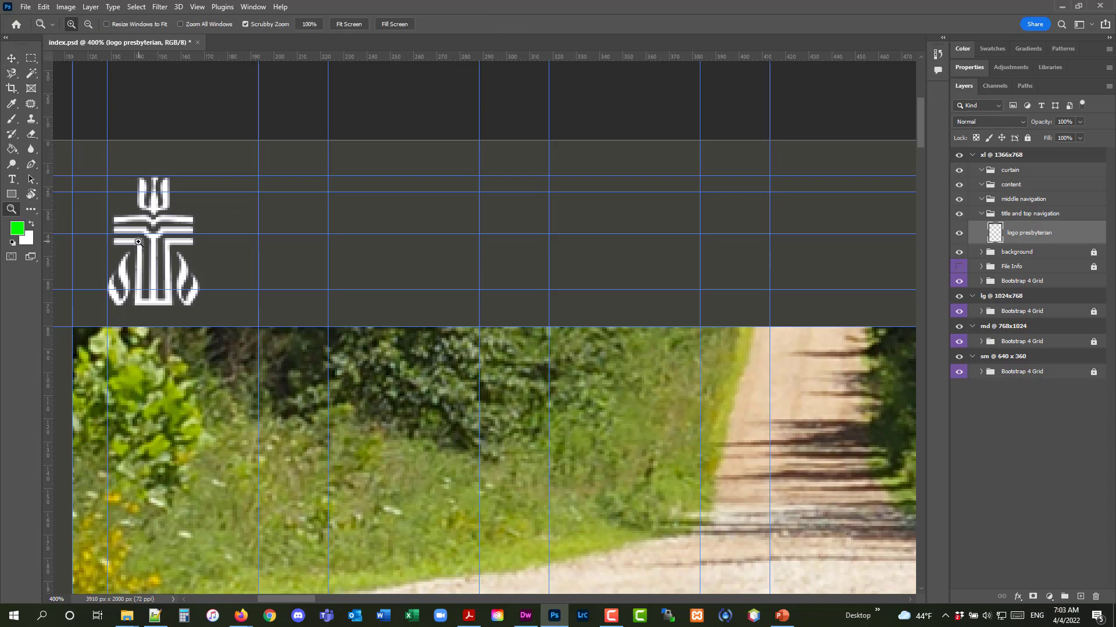
pyautogui.moveTo(140, 241); pyautogui.dragTo(140, 242)
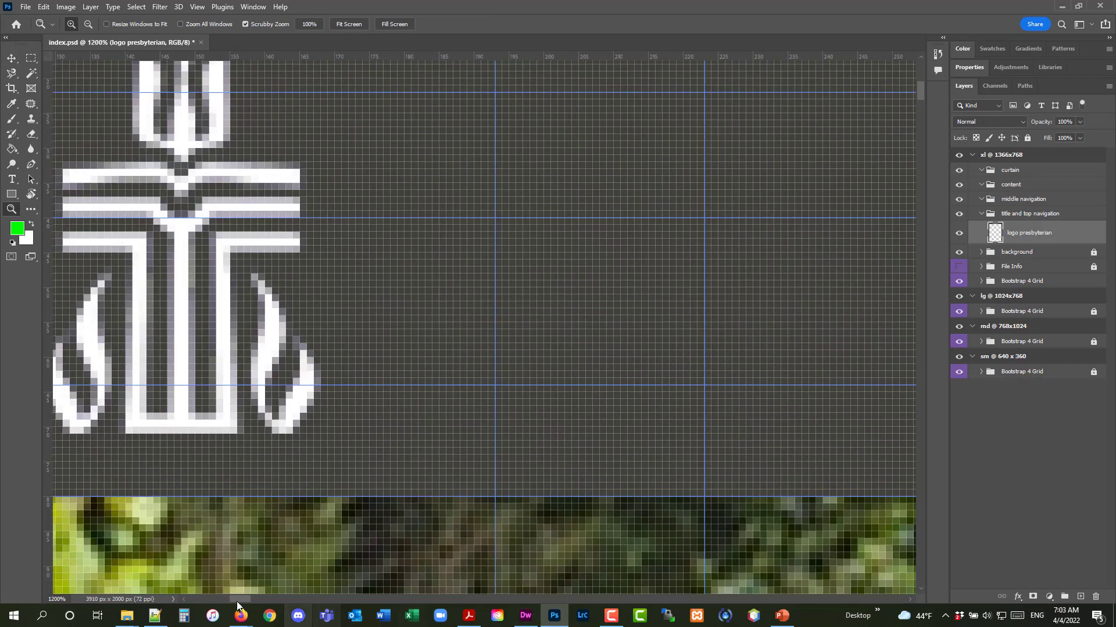
pyautogui.moveTo(238, 597); pyautogui.dragTo(236, 597)
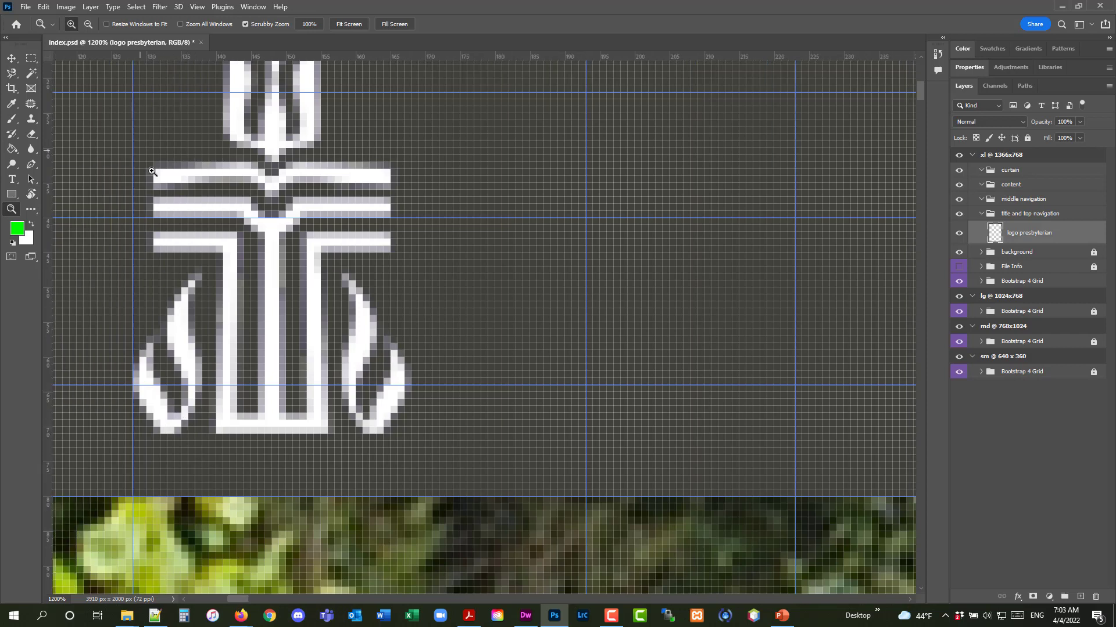
pyautogui.scroll(3, 432, 248)
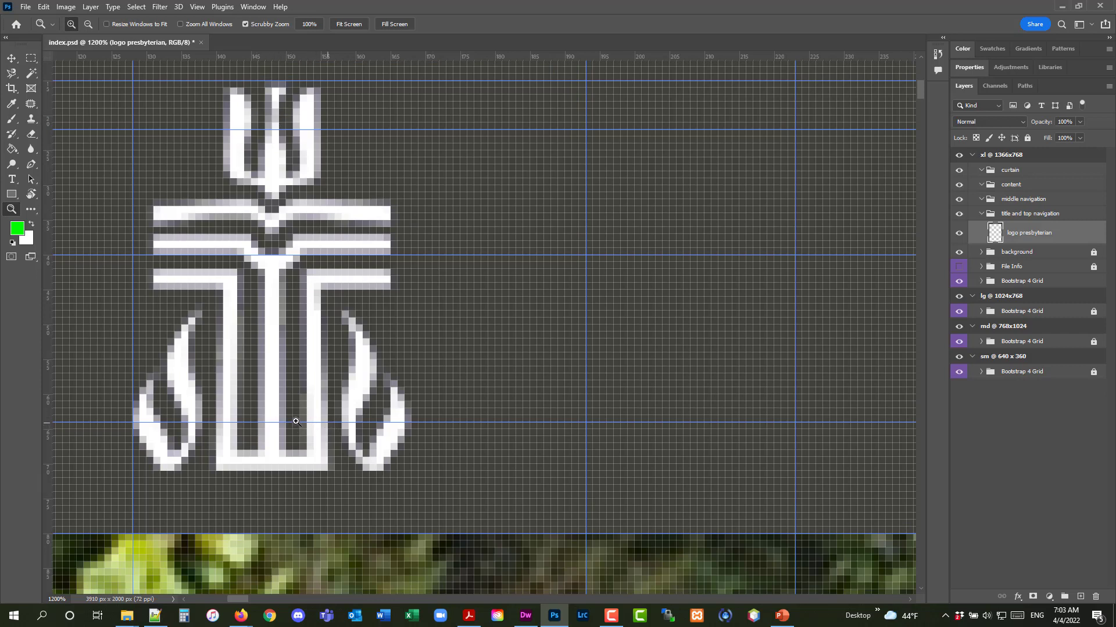
pyautogui.click(45, 7)
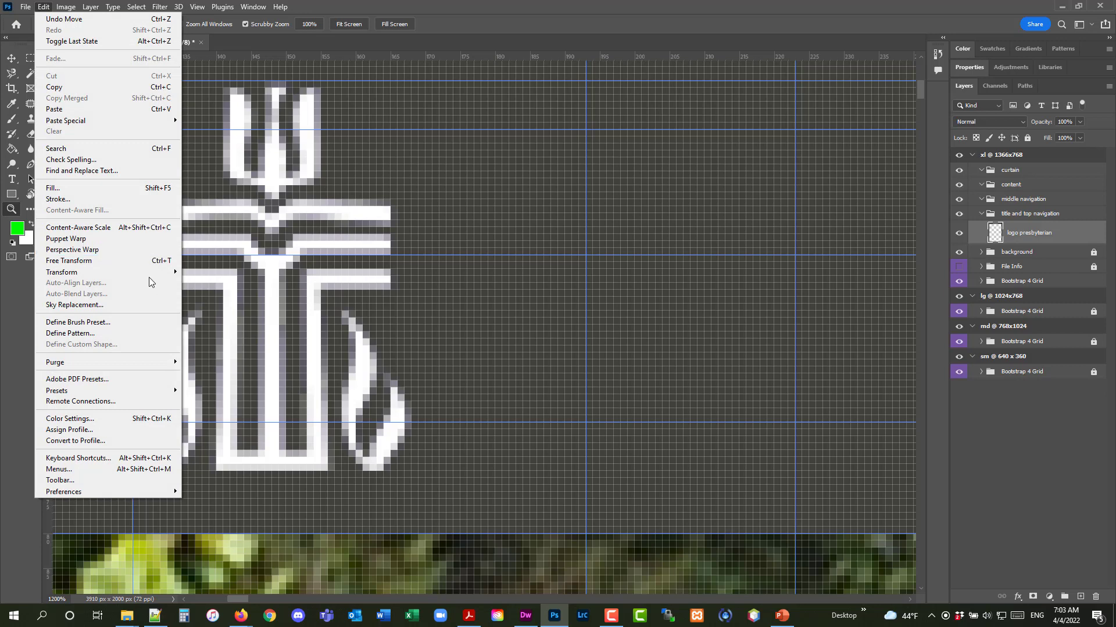
pyautogui.moveTo(181, 274)
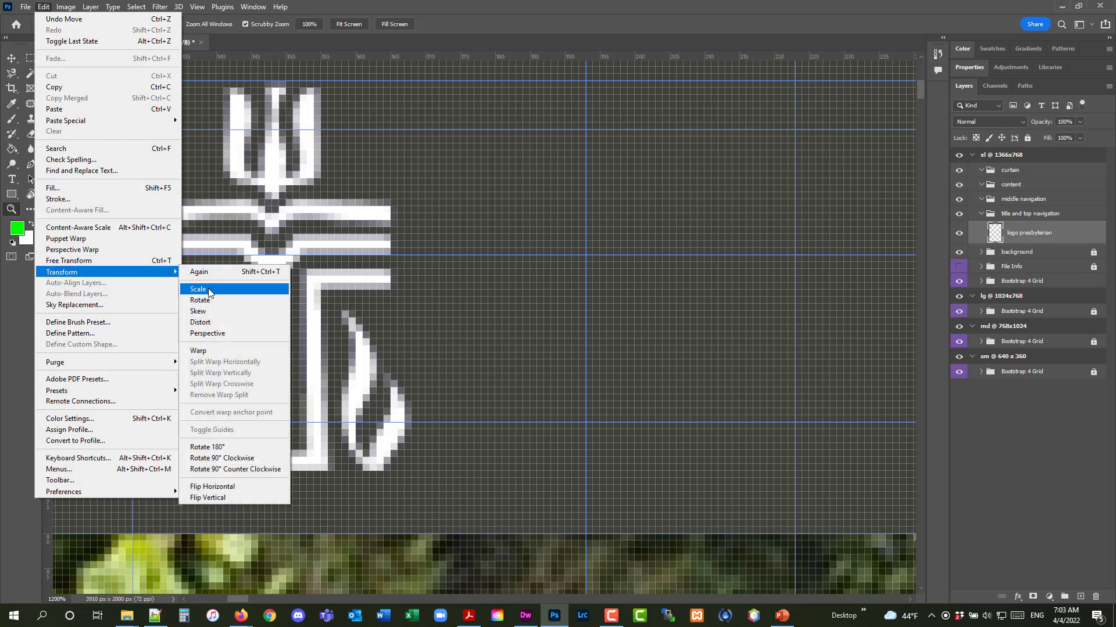
pyautogui.click(268, 290)
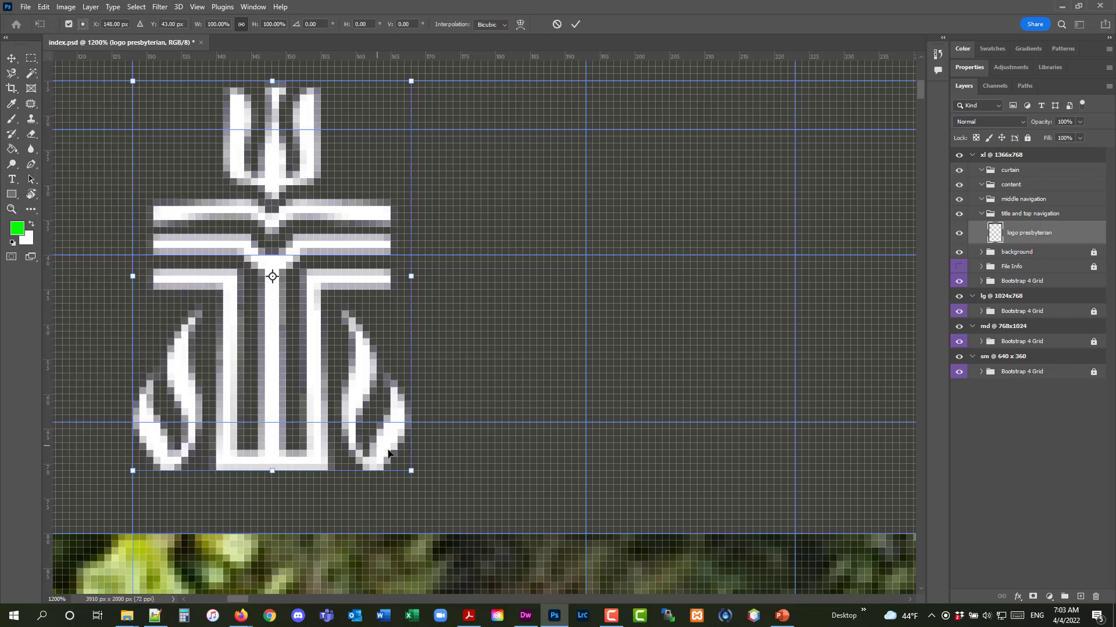
pyautogui.moveTo(406, 463); pyautogui.dragTo(357, 394)
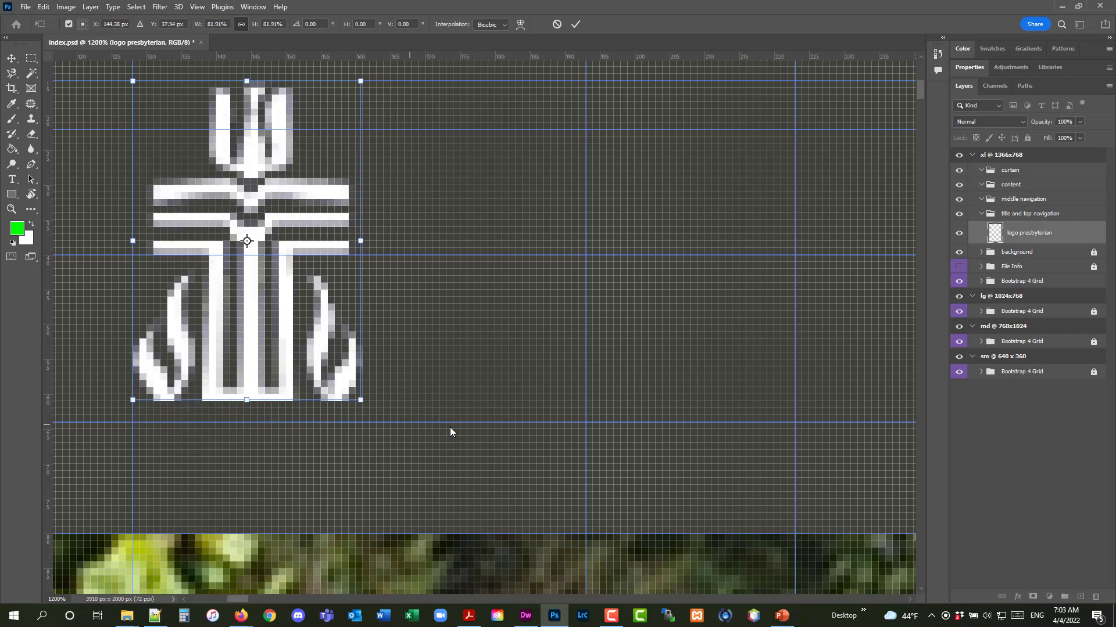
pyautogui.scroll(2, 447, 421)
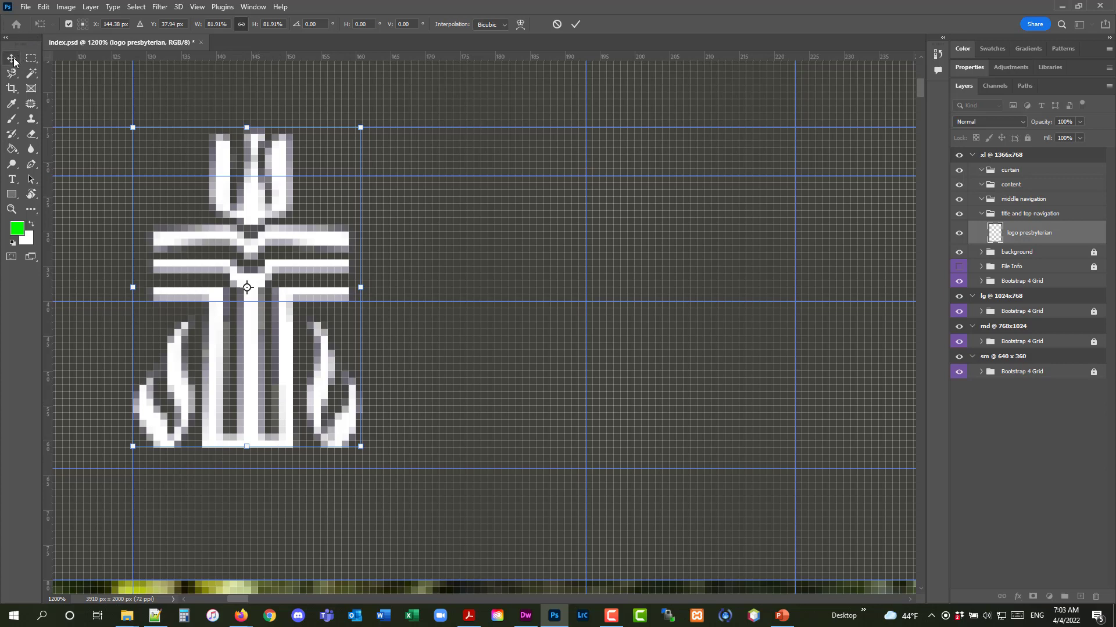
pyautogui.press('Return')
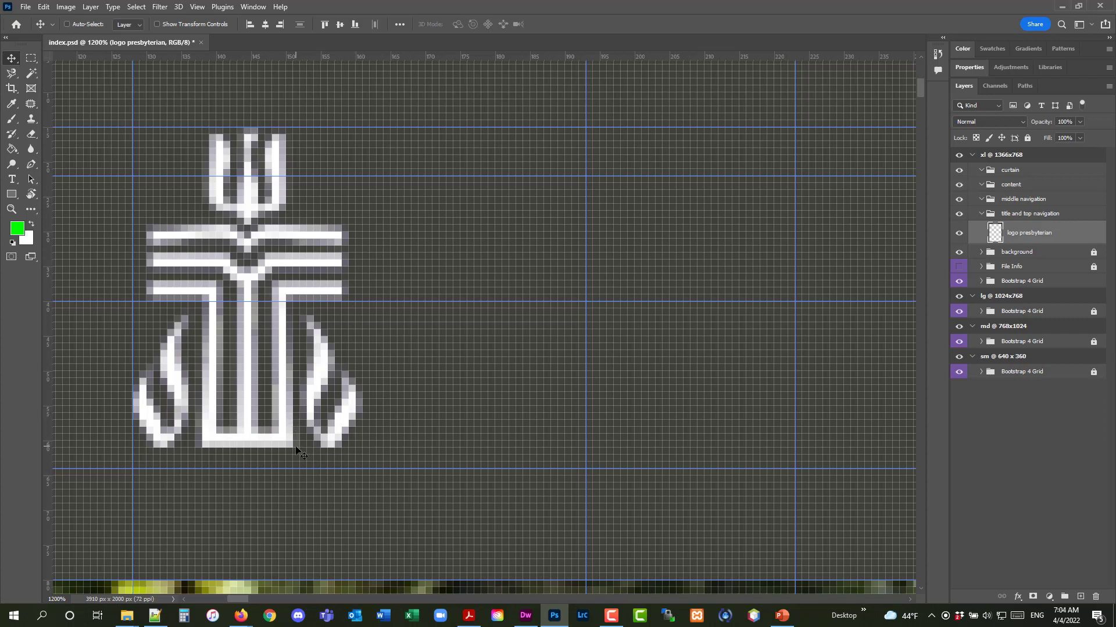
# Save index.psd with the resized logo
pyautogui.click(26, 7)
pyautogui.click(50, 136)
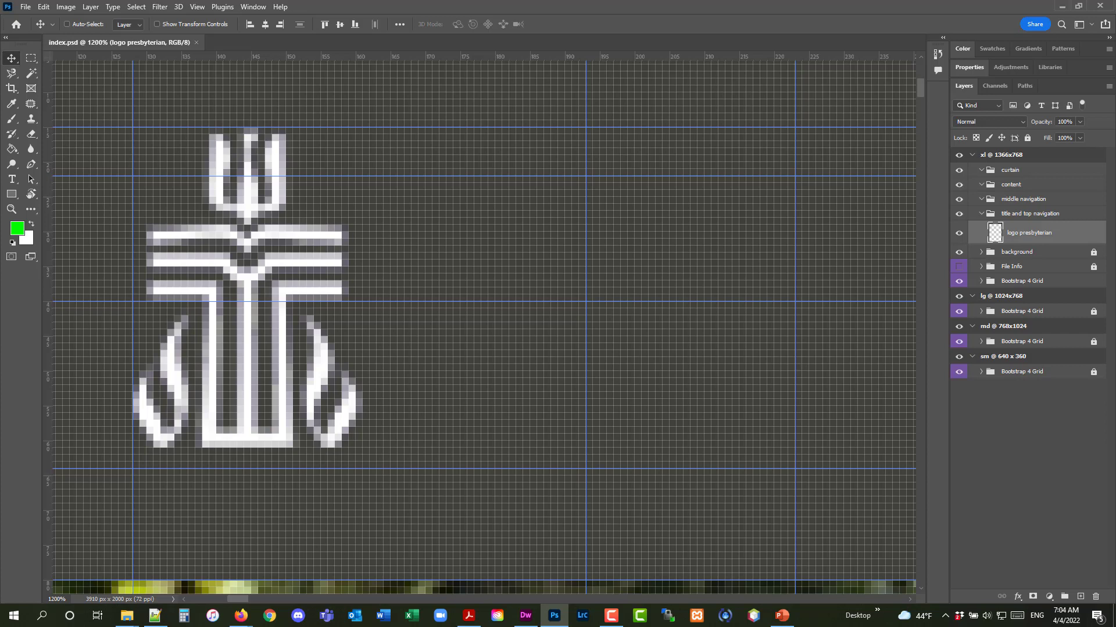
pyautogui.press('F10')
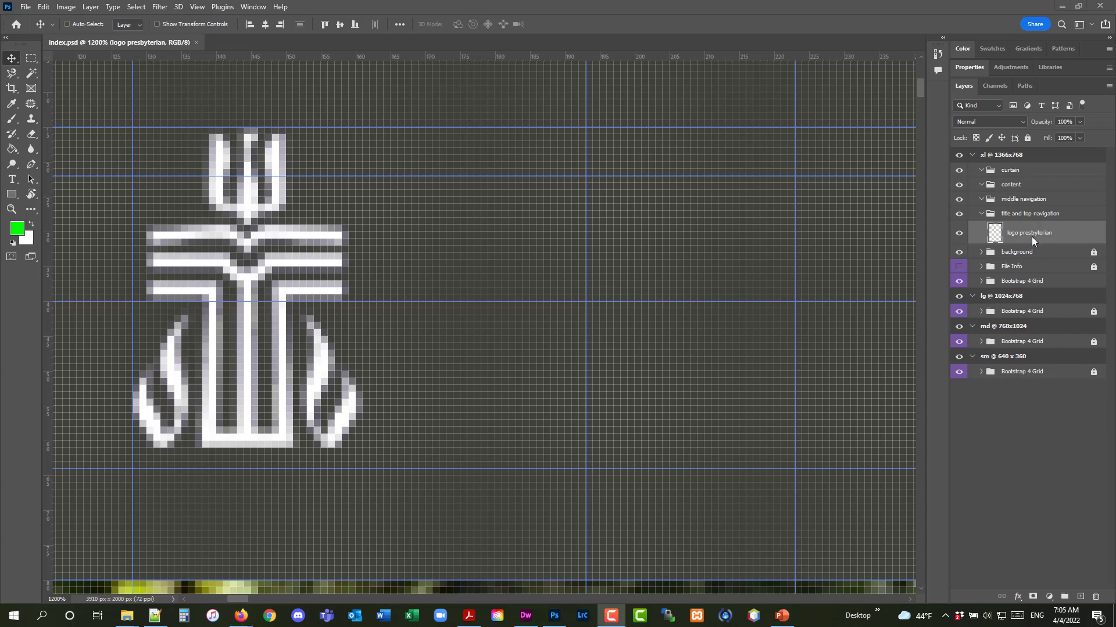
# Add a drop shadow to the logo with global light off, angle 135°, distance 3 px, spread 0% and size 3 px
pyautogui.click(1017, 597)
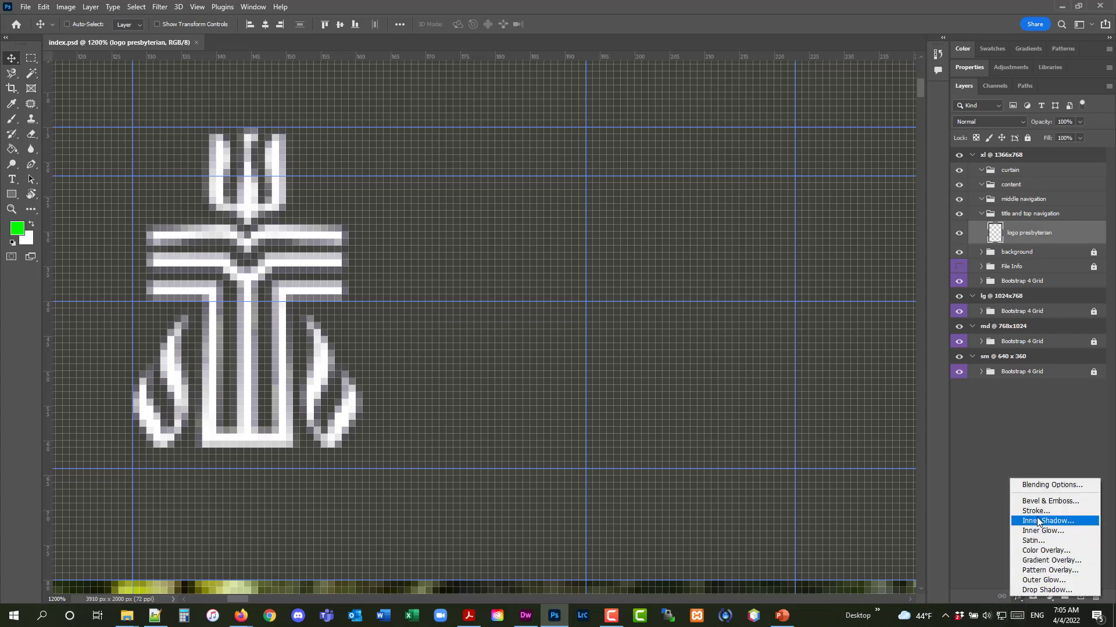
pyautogui.click(1051, 591)
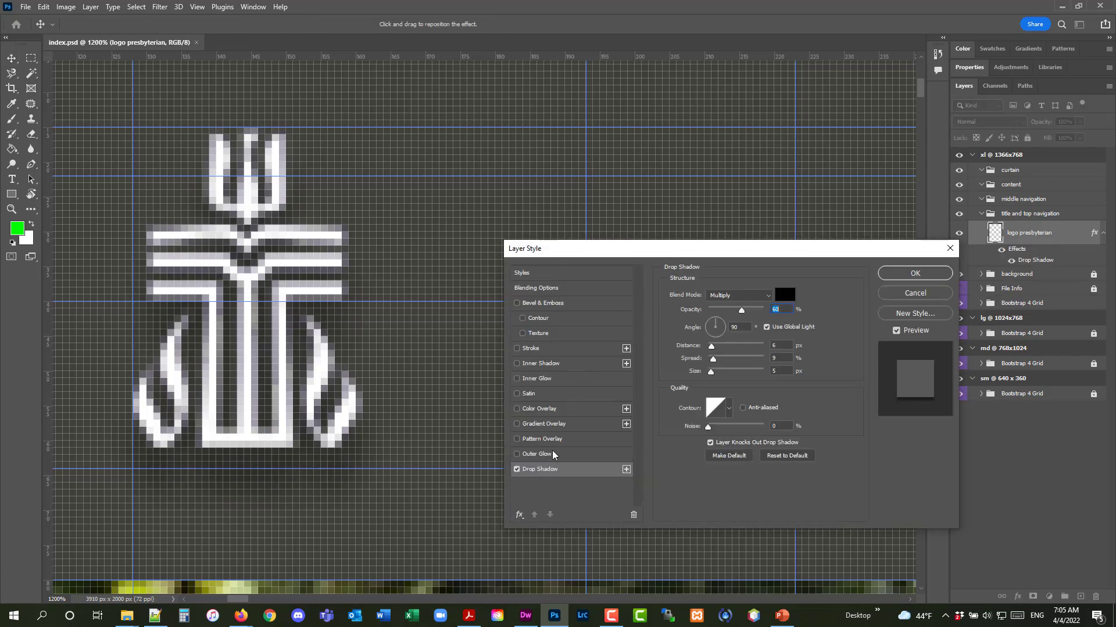
pyautogui.click(766, 328)
pyautogui.write('135')
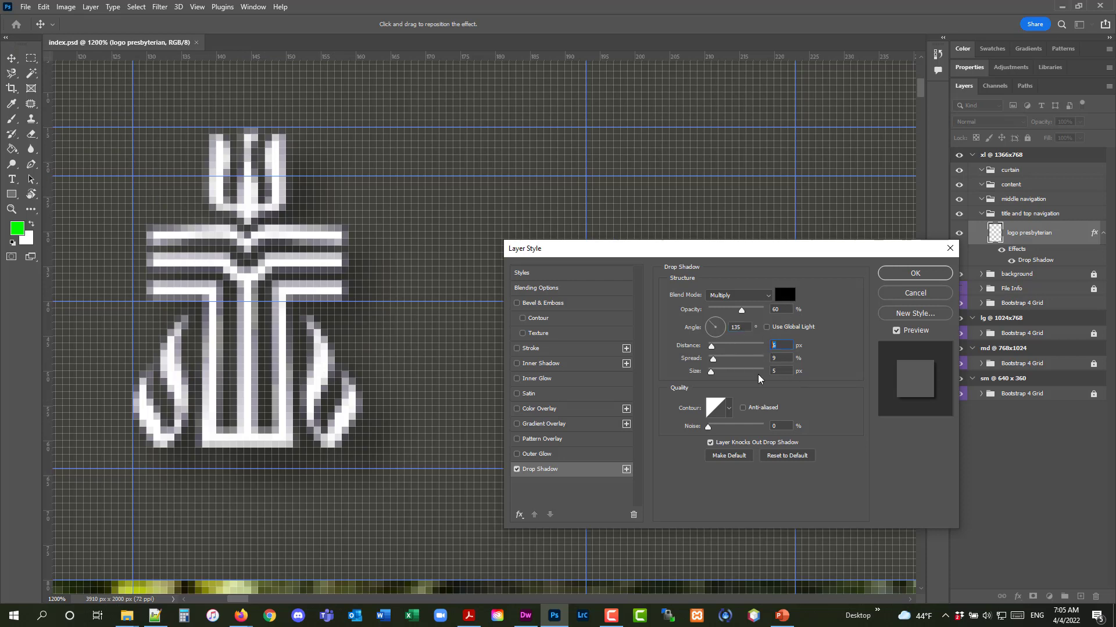
pyautogui.write('3')
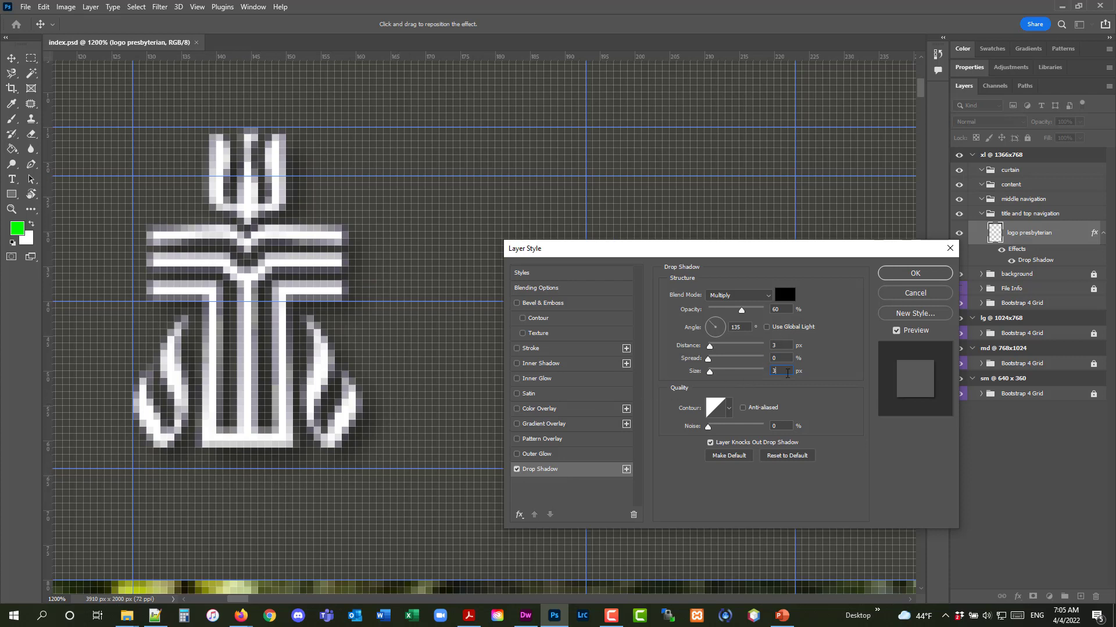
pyautogui.click(910, 273)
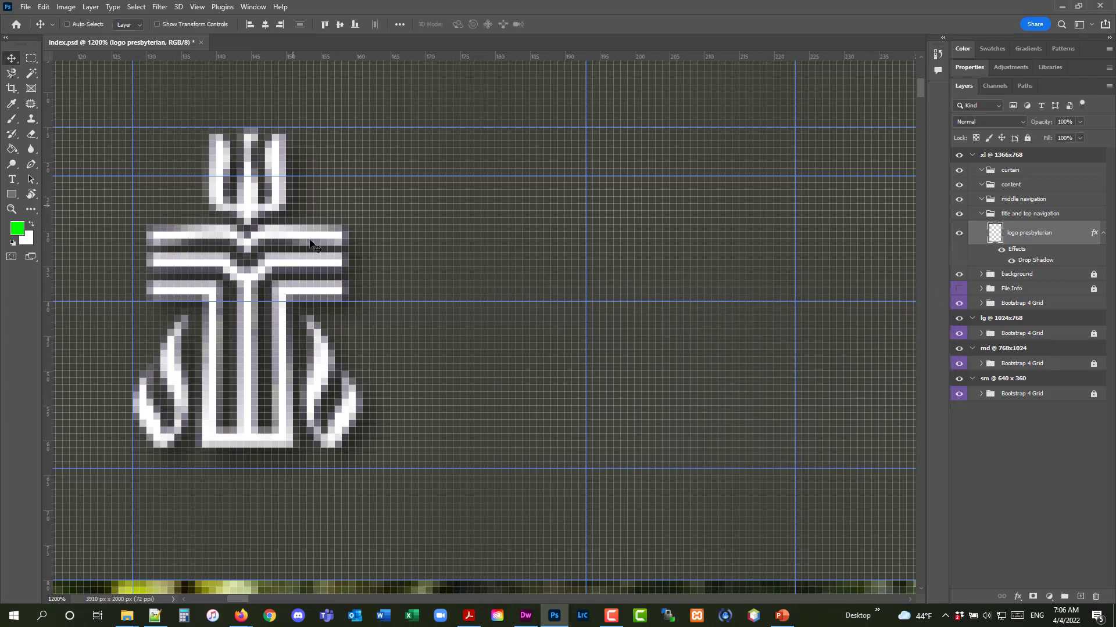
# Examine the shadowed logo against the header guides and banner photo at 200% zoom
pyautogui.click(10, 210)
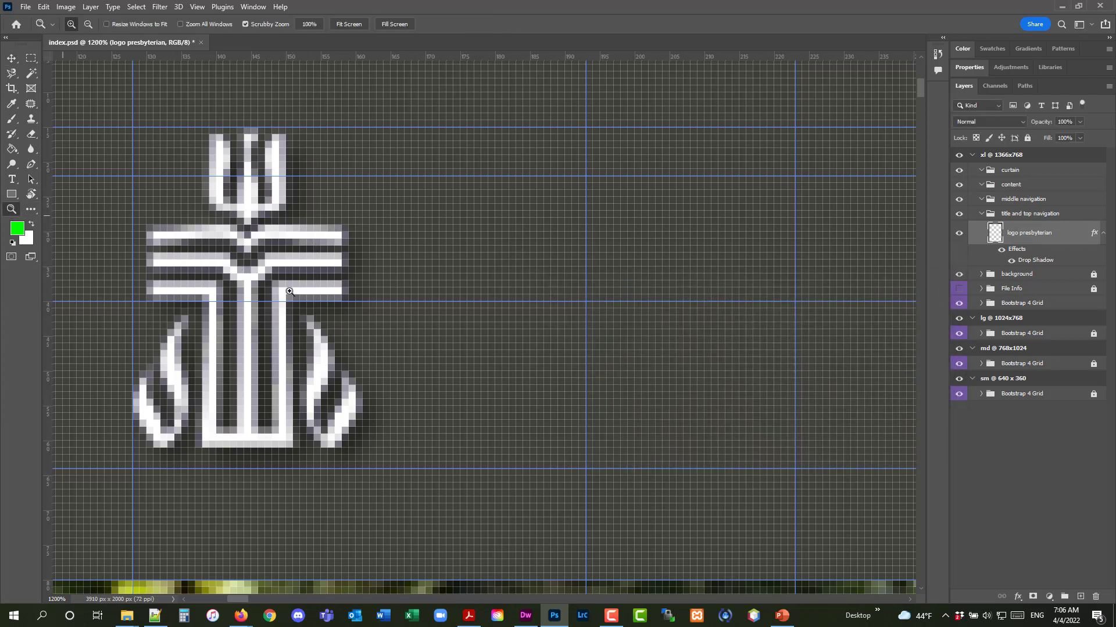
pyautogui.keyDown('alt'); pyautogui.click(318, 305); pyautogui.keyUp('alt')
pyautogui.keyDown('alt'); pyautogui.click(318, 304); pyautogui.keyUp('alt')
pyautogui.keyDown('alt'); pyautogui.click(319, 304); pyautogui.keyUp('alt')
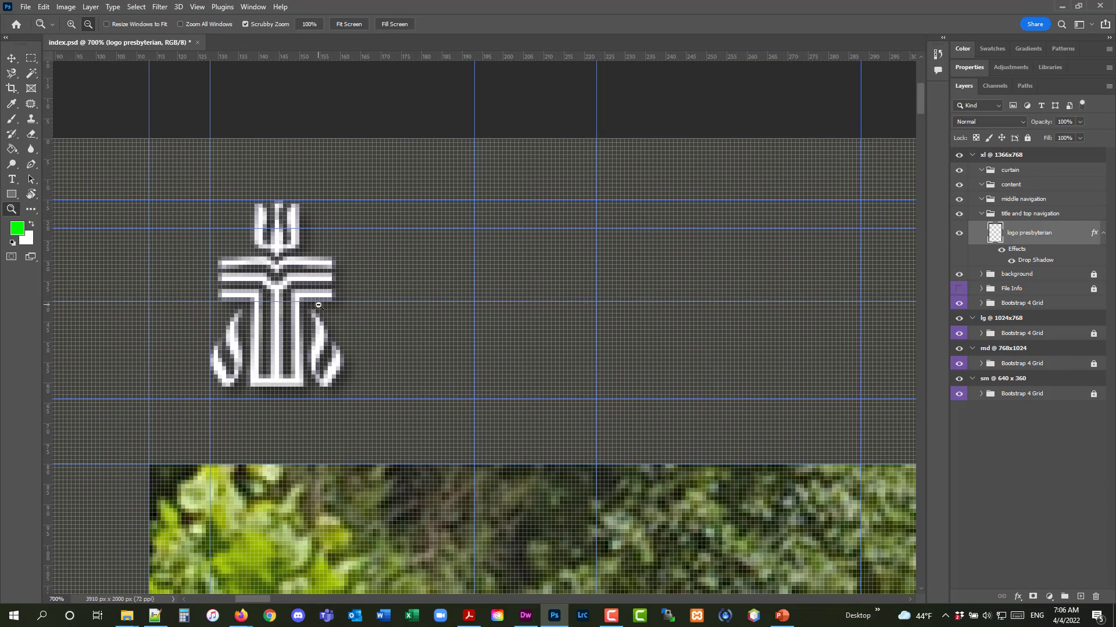
pyautogui.keyDown('alt'); pyautogui.click(318, 304); pyautogui.keyUp('alt')
pyautogui.keyDown('alt'); pyautogui.click(318, 305); pyautogui.keyUp('alt')
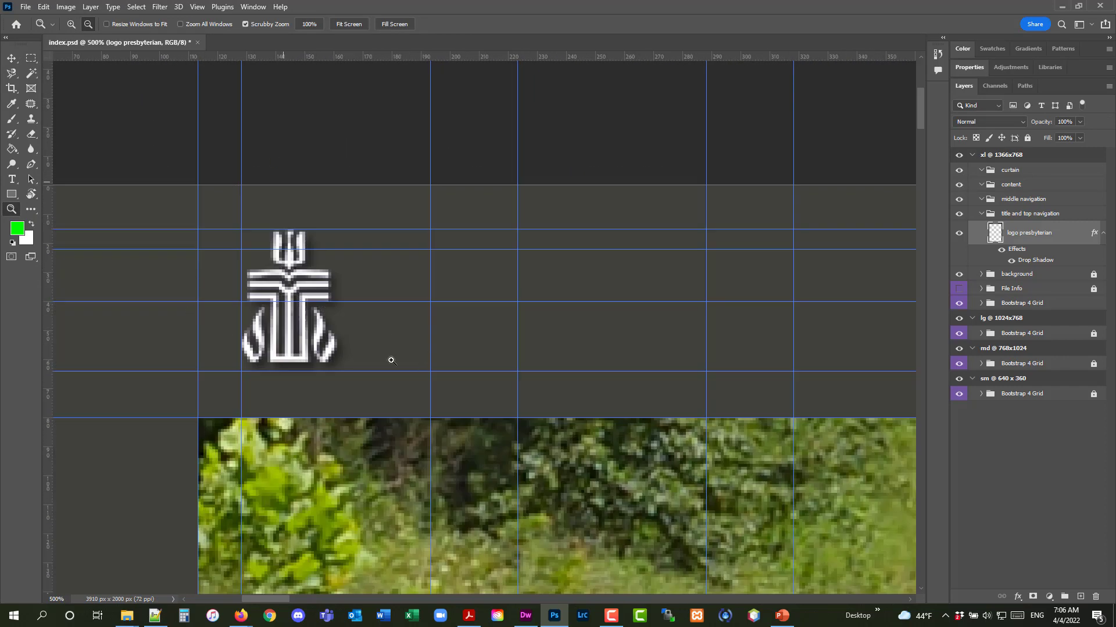
pyautogui.keyDown('alt'); pyautogui.click(396, 287); pyautogui.keyUp('alt')
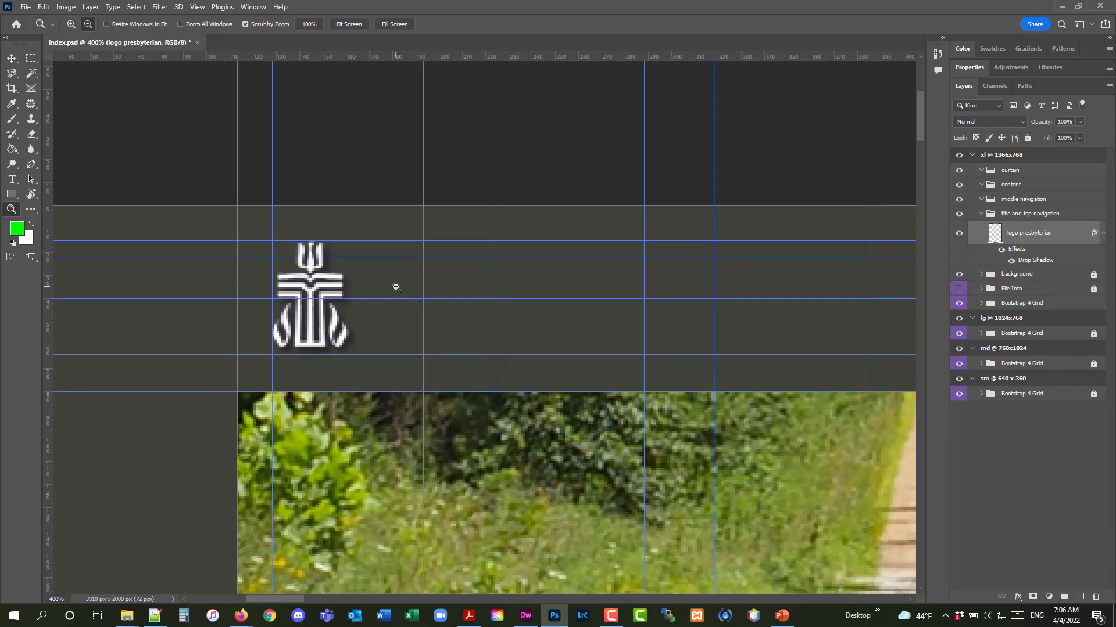
pyautogui.keyDown('alt'); pyautogui.click(395, 287); pyautogui.keyUp('alt')
pyautogui.keyDown('alt'); pyautogui.click(395, 287); pyautogui.keyUp('alt')
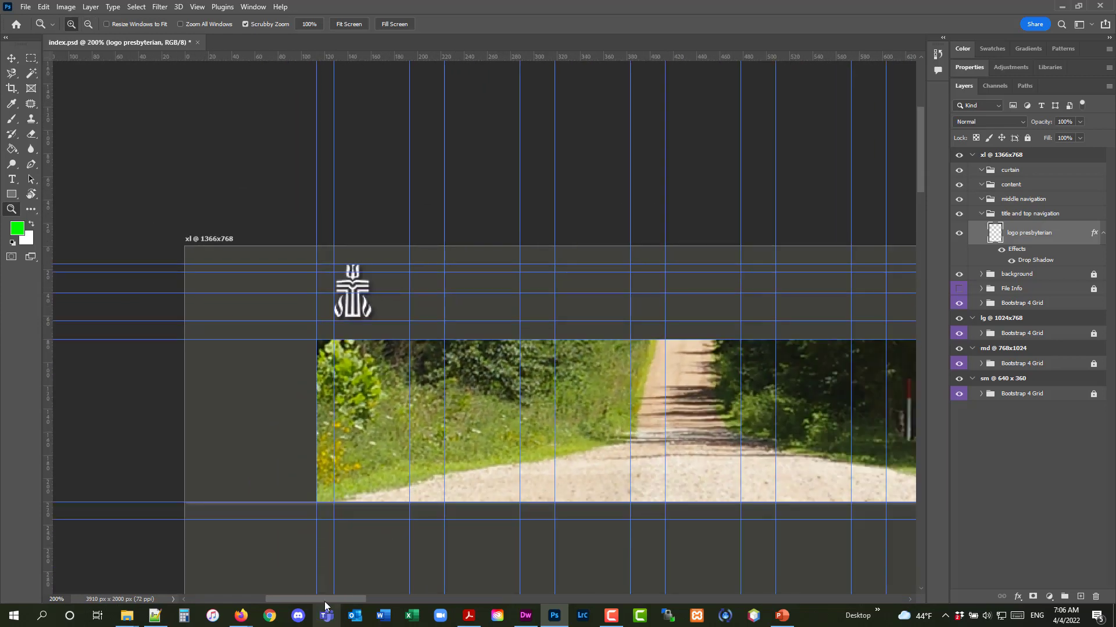
pyautogui.moveTo(319, 599); pyautogui.dragTo(354, 596)
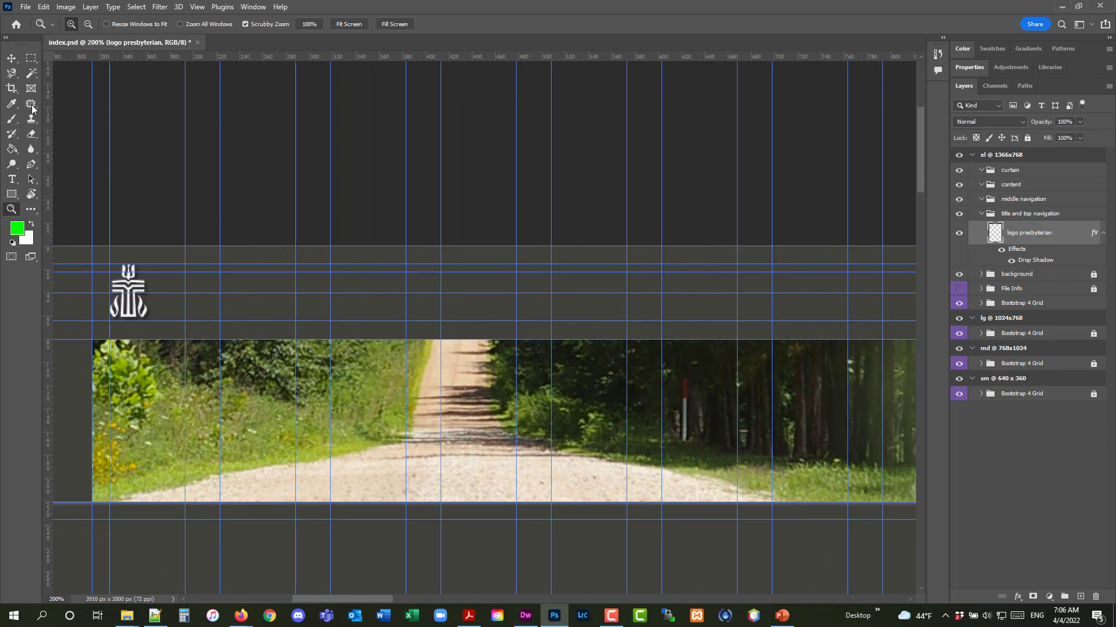
# Save index.psd, check the title layout in church_design_sketch.pdf in Acrobat, and return to Photoshop
pyautogui.click(26, 7)
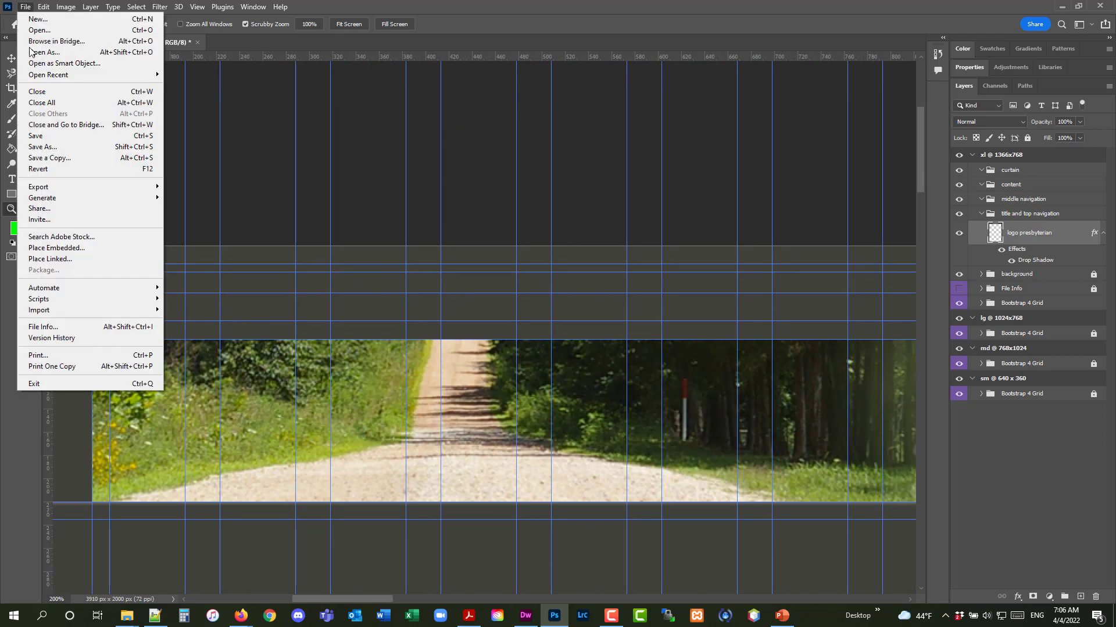
pyautogui.click(36, 135)
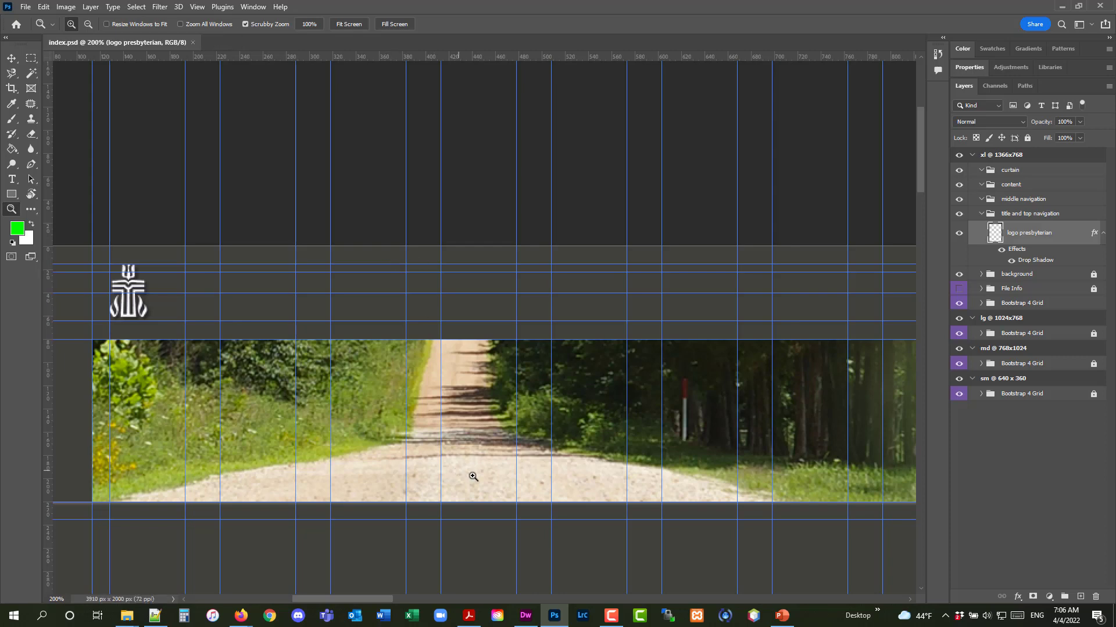
pyautogui.click(467, 616)
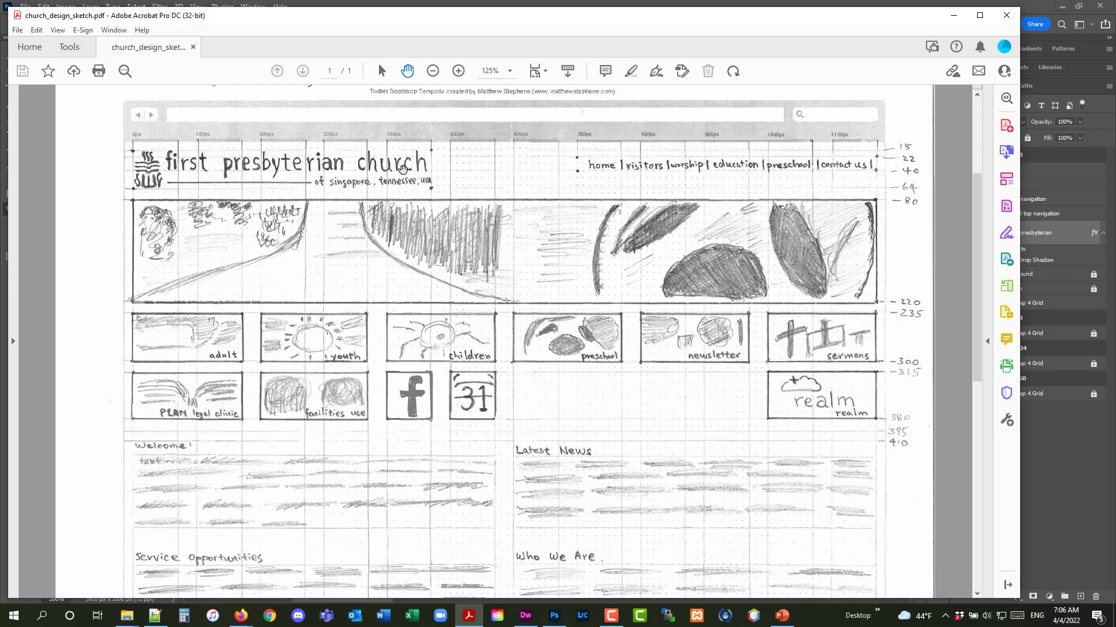
pyautogui.click(952, 16)
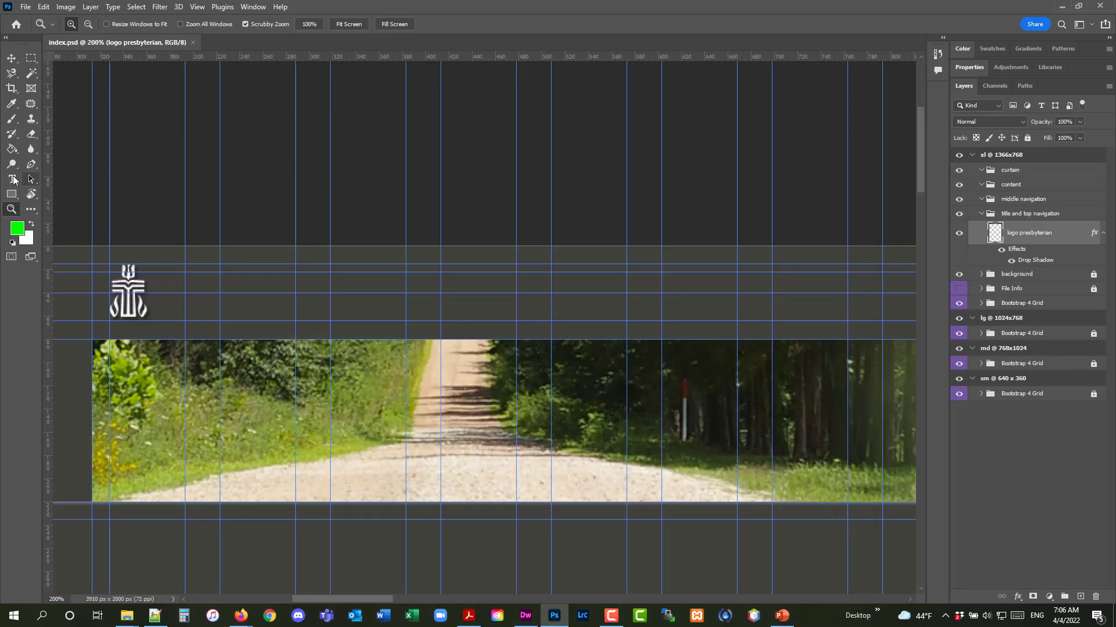
# Set the Horizontal Type tool's text color to #ececec, consulting the color list in read_me.txt in Notepad++
pyautogui.click(10, 181)
pyautogui.rightClick(10, 181)
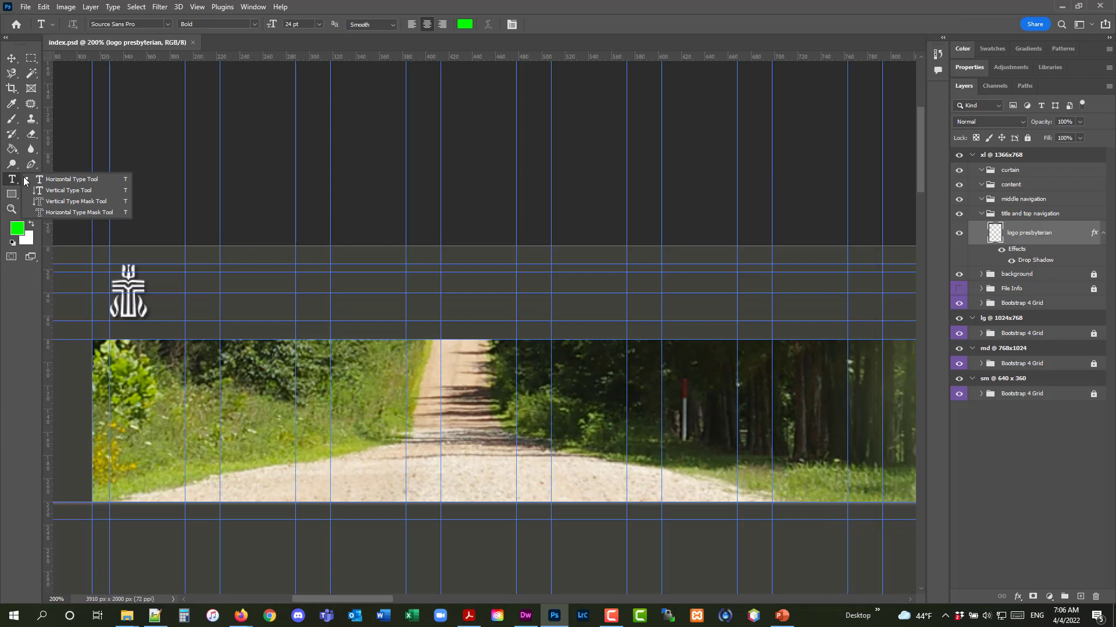
pyautogui.click(93, 180)
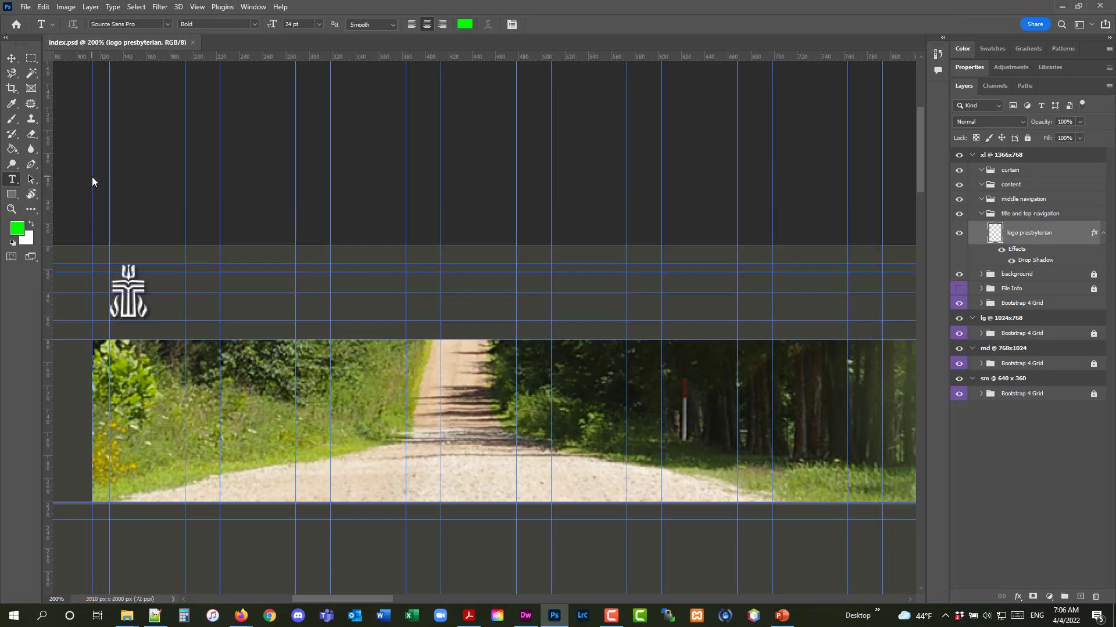
pyautogui.click(465, 26)
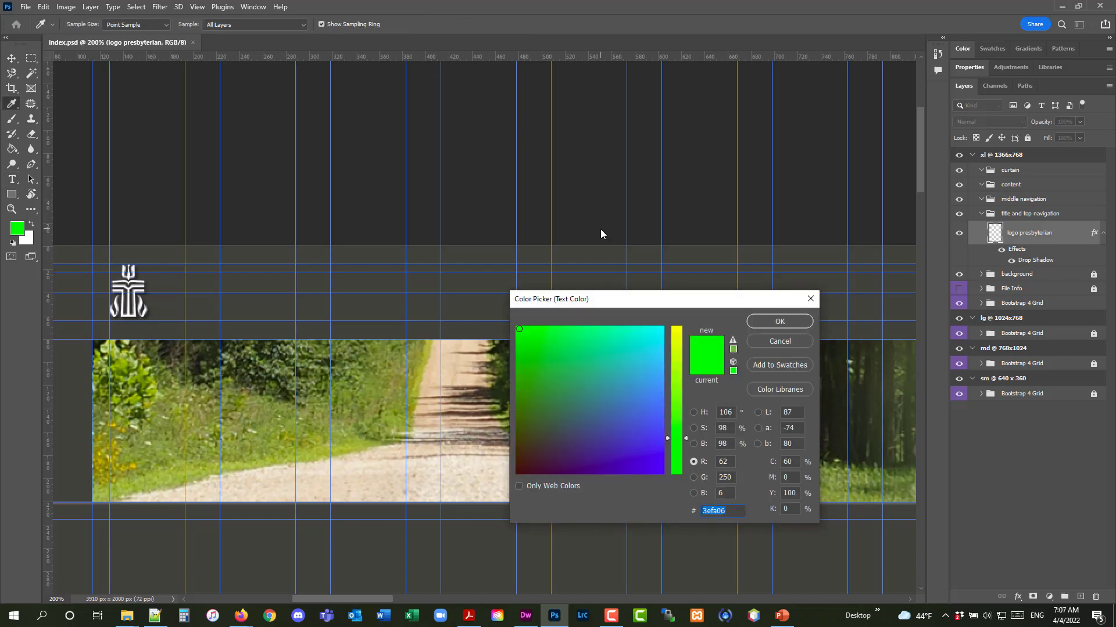
pyautogui.write('ece')
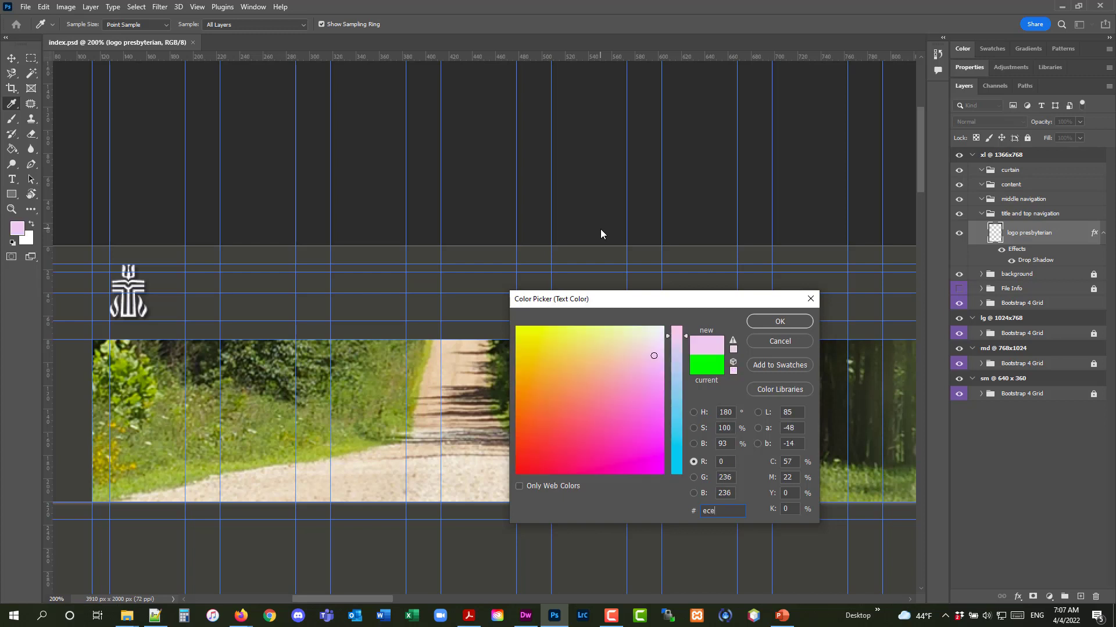
pyautogui.write('cec')
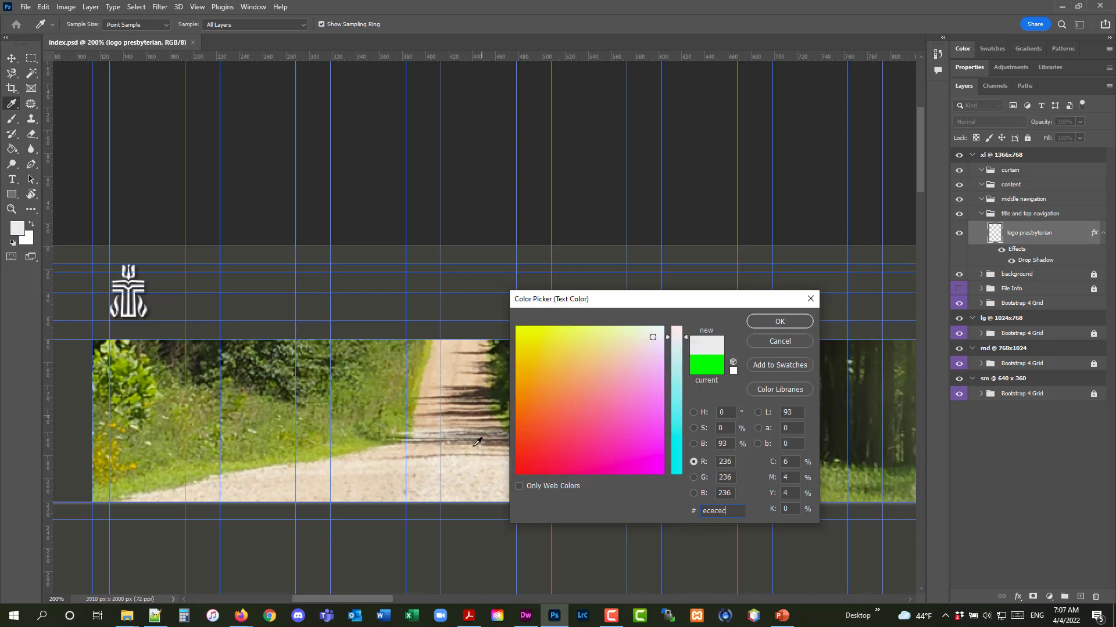
pyautogui.click(155, 616)
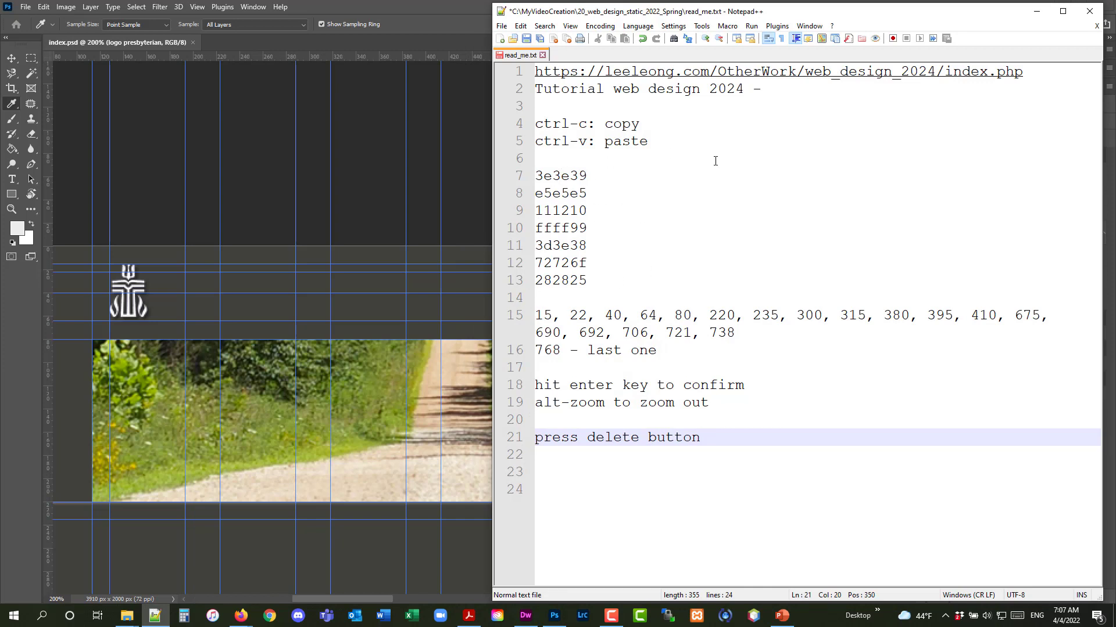
pyautogui.click(1032, 12)
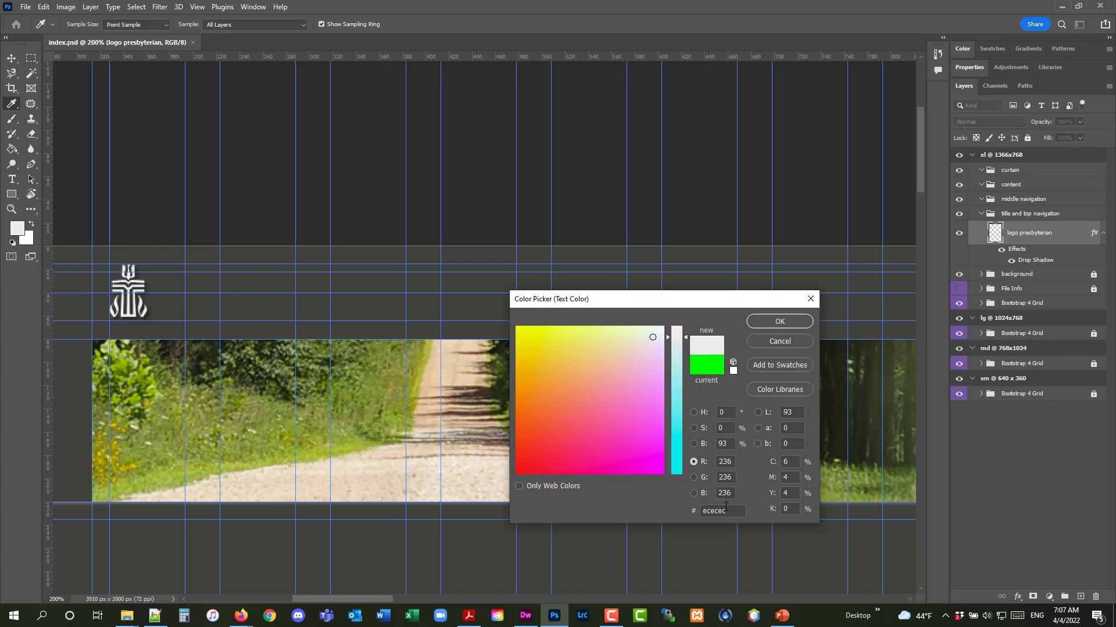
pyautogui.click(779, 323)
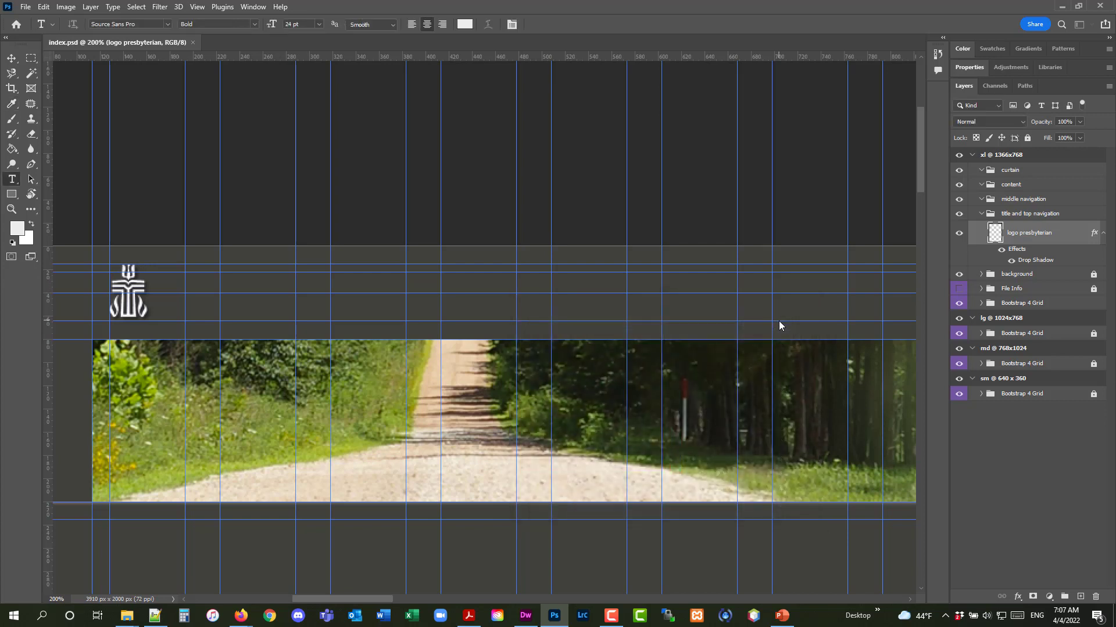
# Show the character settings and set the type font to Lucida Sans
pyautogui.click(252, 8)
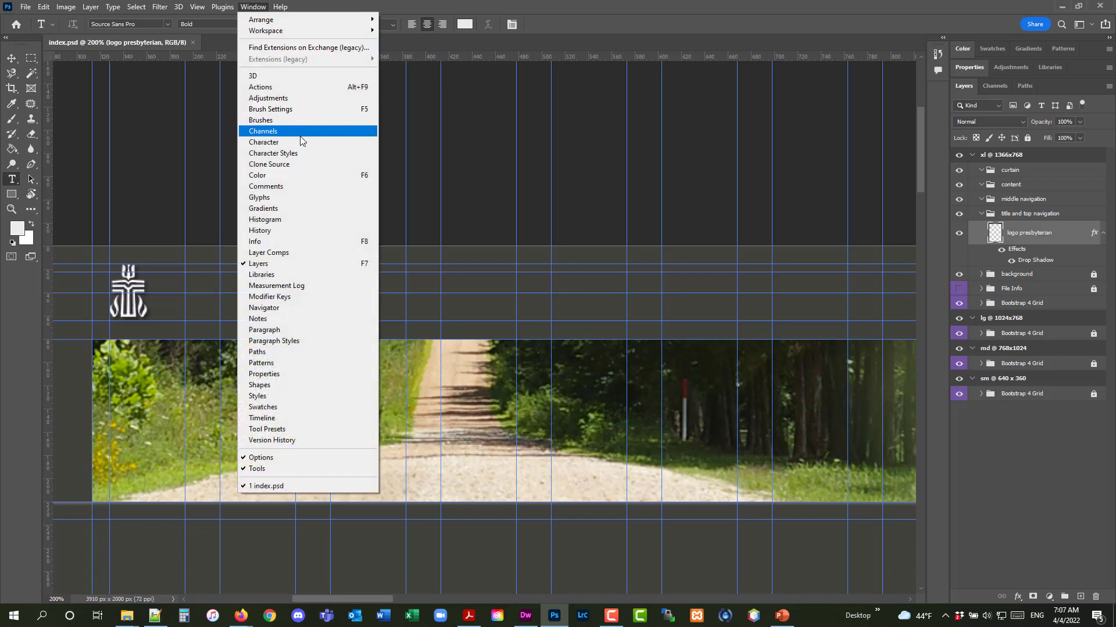
pyautogui.click(300, 142)
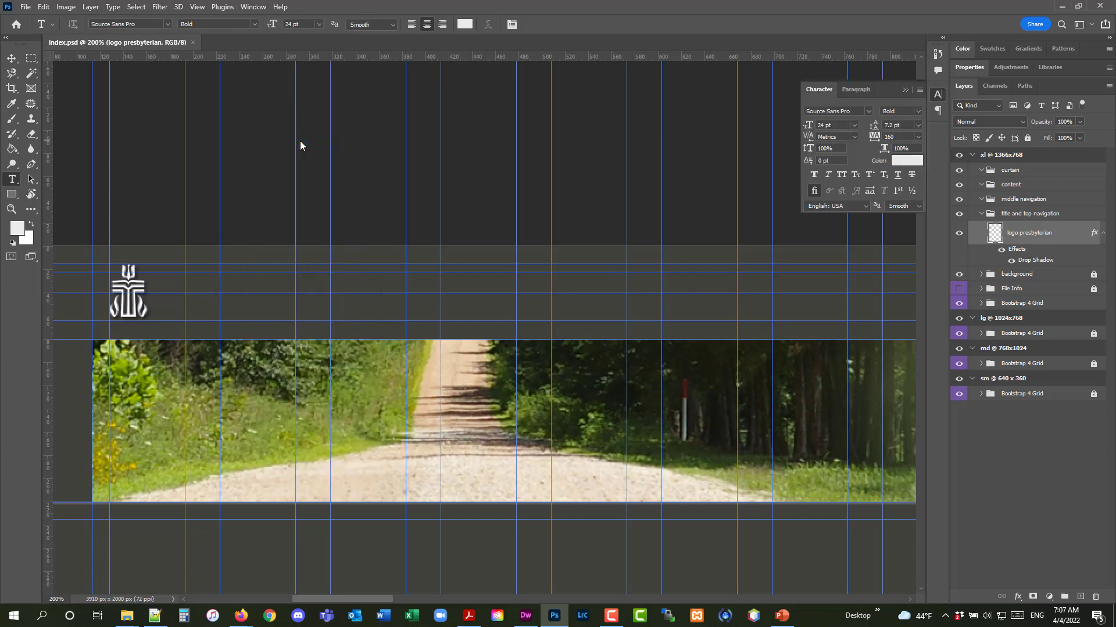
pyautogui.click(869, 112)
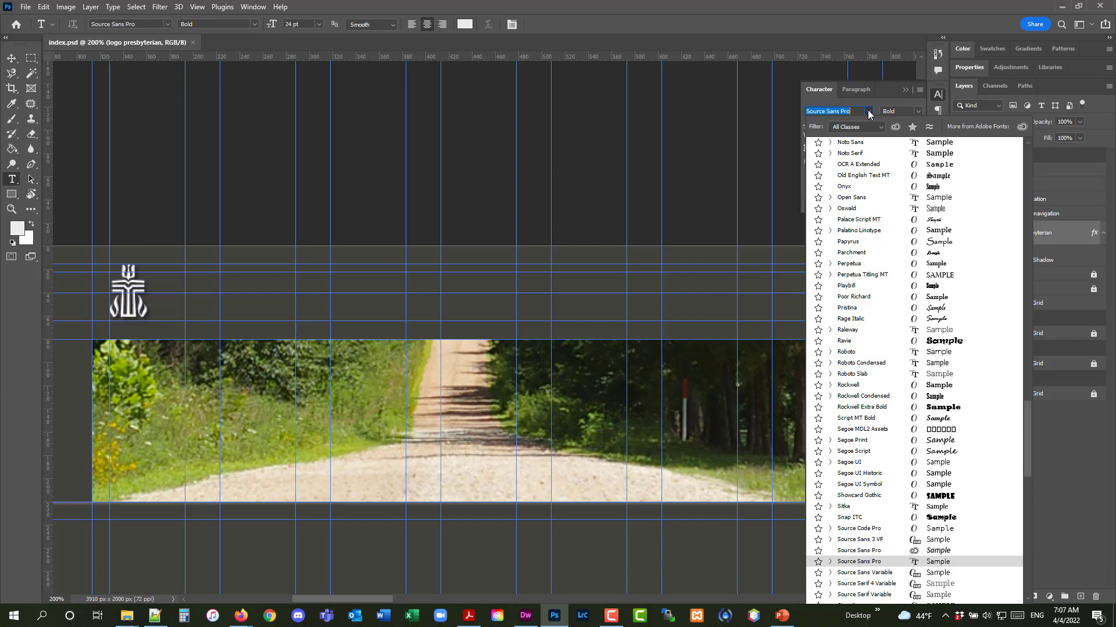
pyautogui.click(884, 276)
pyautogui.scroll(4, 883, 281)
pyautogui.press('Up')
pyautogui.press('Up')
pyautogui.press('Up')
pyautogui.press('Up')
pyautogui.press('Up')
pyautogui.press('Up')
pyautogui.press('Up')
pyautogui.press('Up')
pyautogui.press('Up')
pyautogui.press('Up')
pyautogui.press('Up')
pyautogui.press('Up')
pyautogui.press('Up')
pyautogui.press('Up')
pyautogui.press('Up')
pyautogui.press('Up')
pyautogui.press('Up')
pyautogui.press('Up')
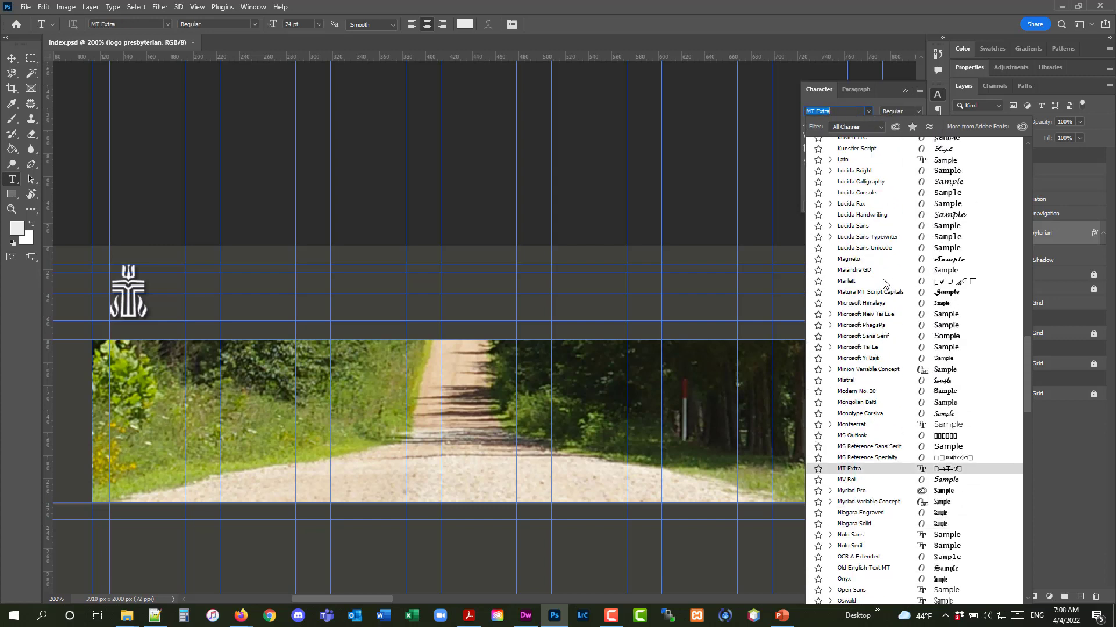
pyautogui.click(863, 227)
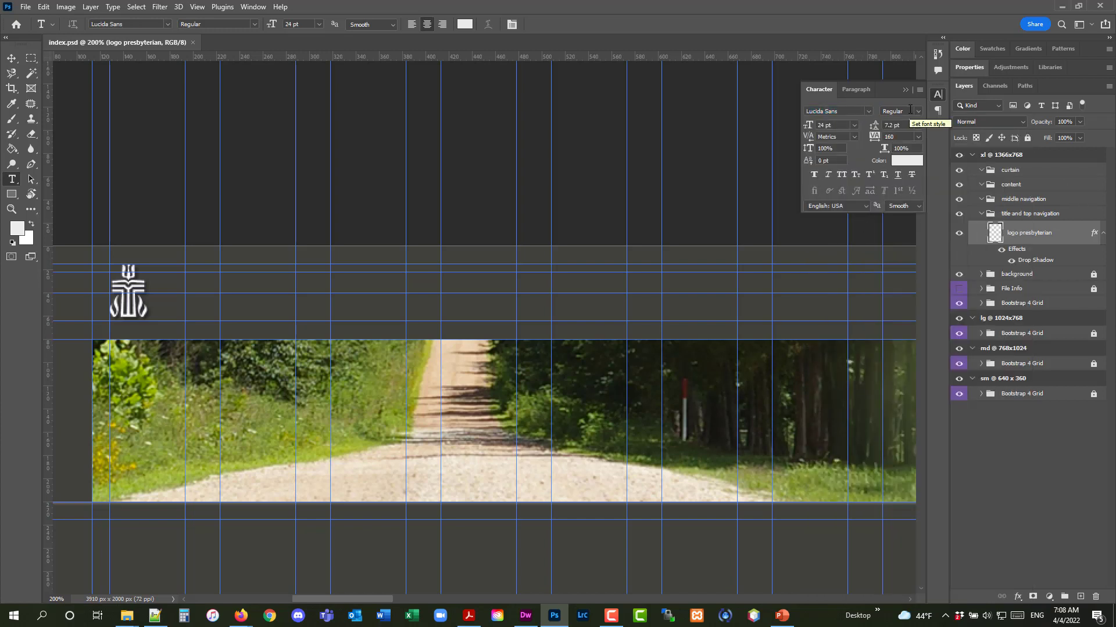
# Set the type size to 30 pt, turn on faux bold, set tracking to 30 and align the text right
pyautogui.click(822, 125)
pyautogui.write('30')
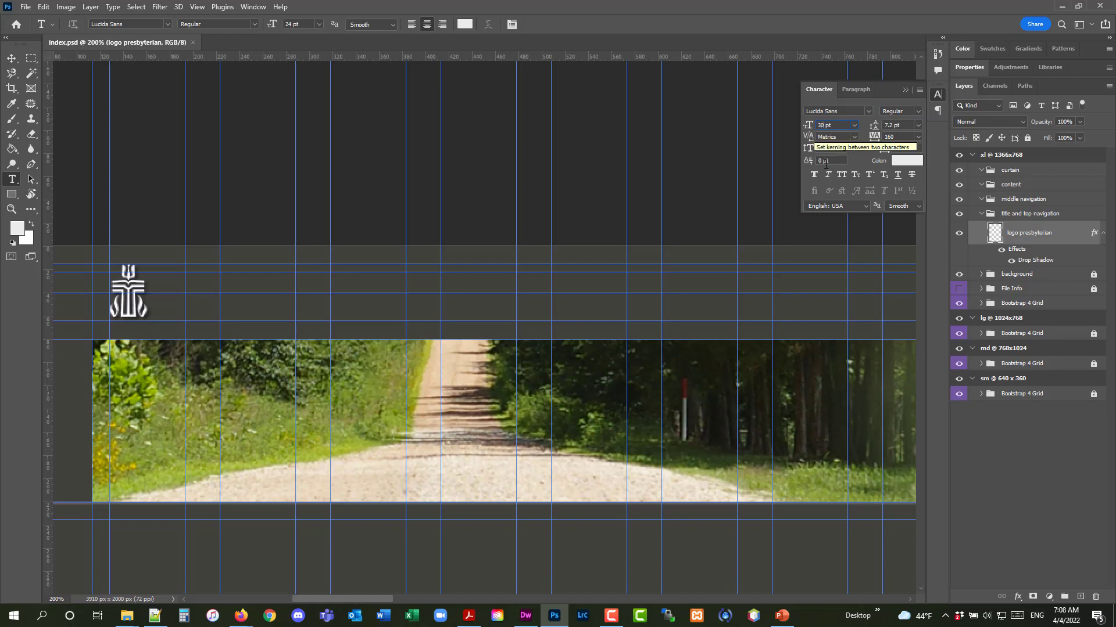
pyautogui.click(813, 175)
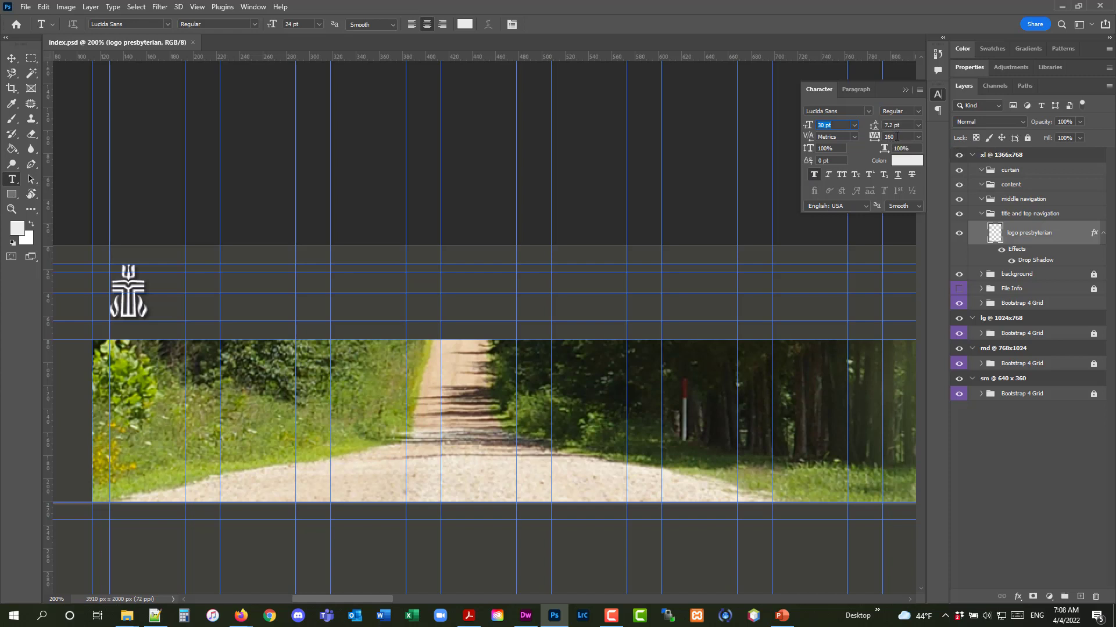
pyautogui.click(896, 136)
pyautogui.write('30')
pyautogui.click(440, 24)
# Add a text layer reading "first presbyterian church" in the header band above the road photo
pyautogui.click(605, 283)
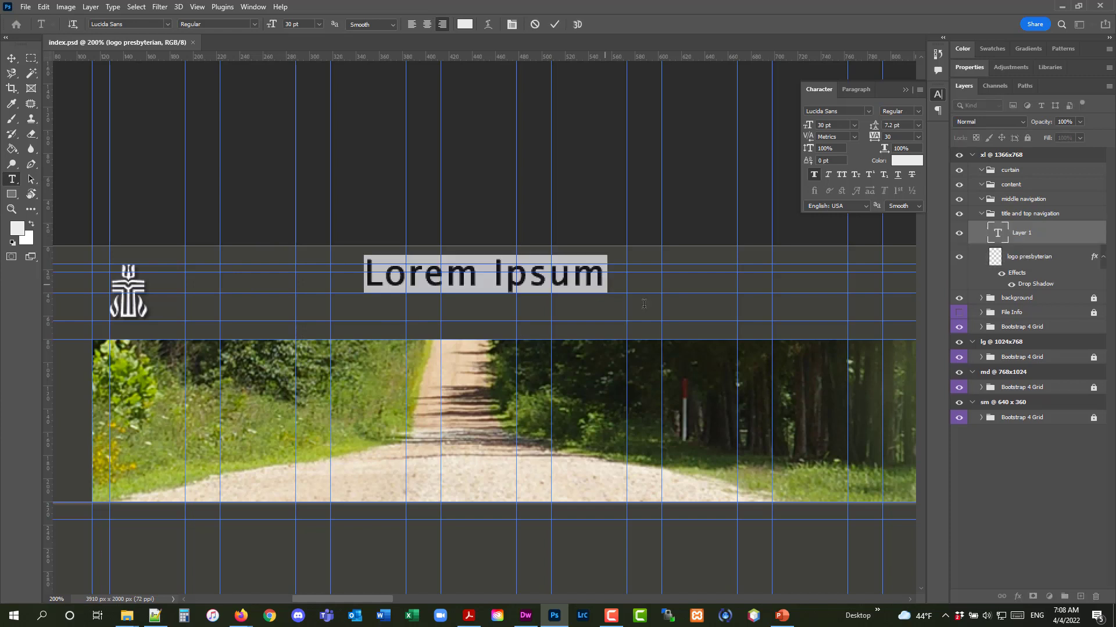
pyautogui.moveTo(369, 262); pyautogui.dragTo(601, 272)
pyautogui.write('f')
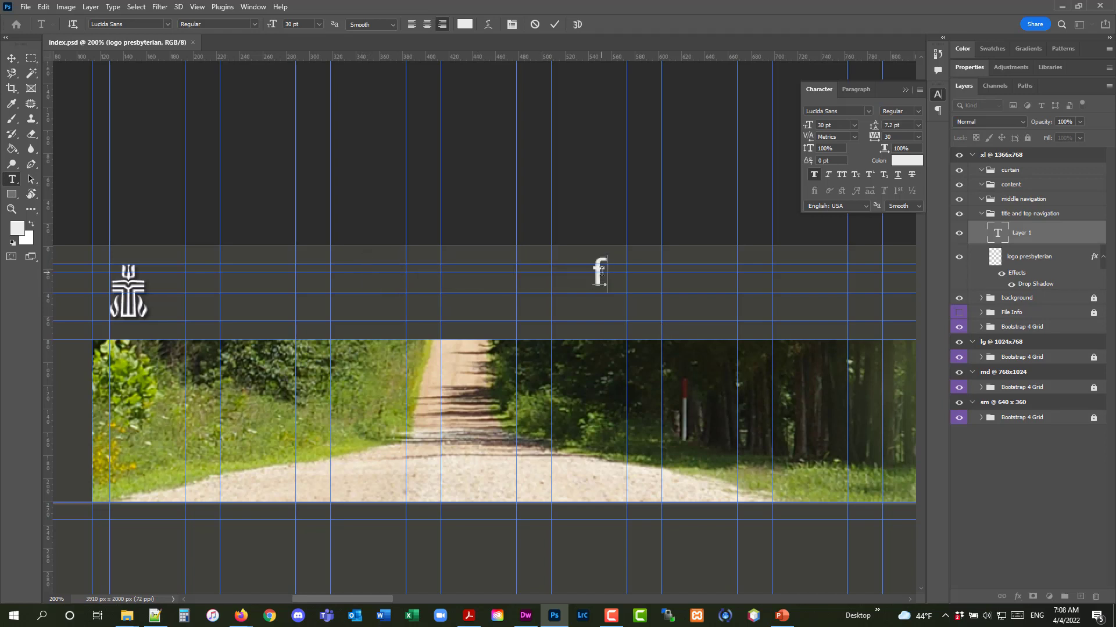
pyautogui.write('irst presby')
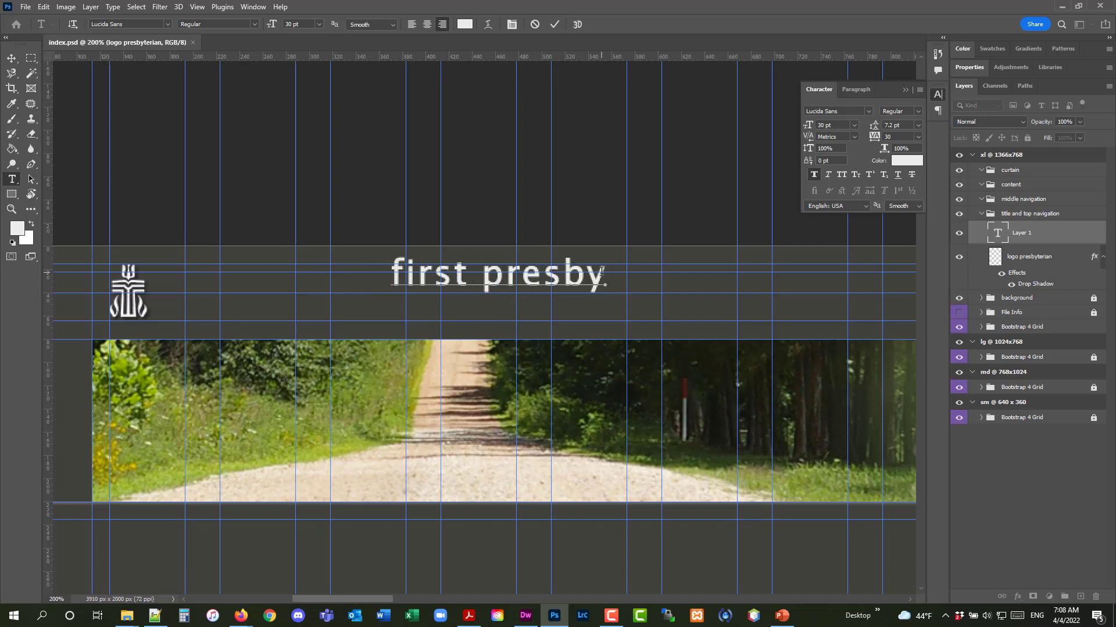
pyautogui.write('t')
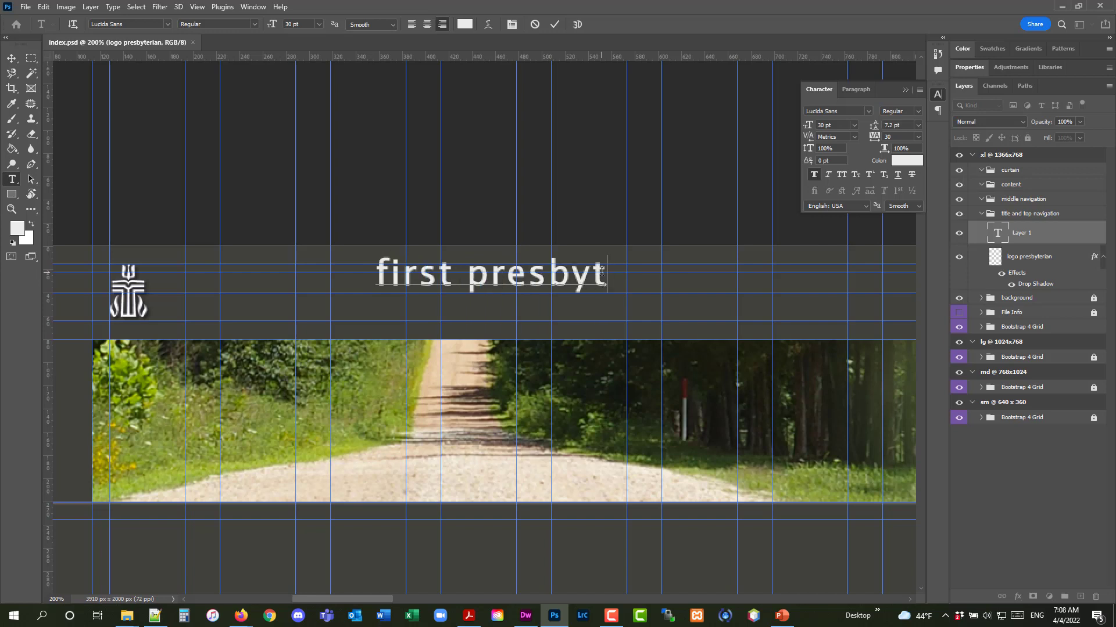
pyautogui.write('erian church')
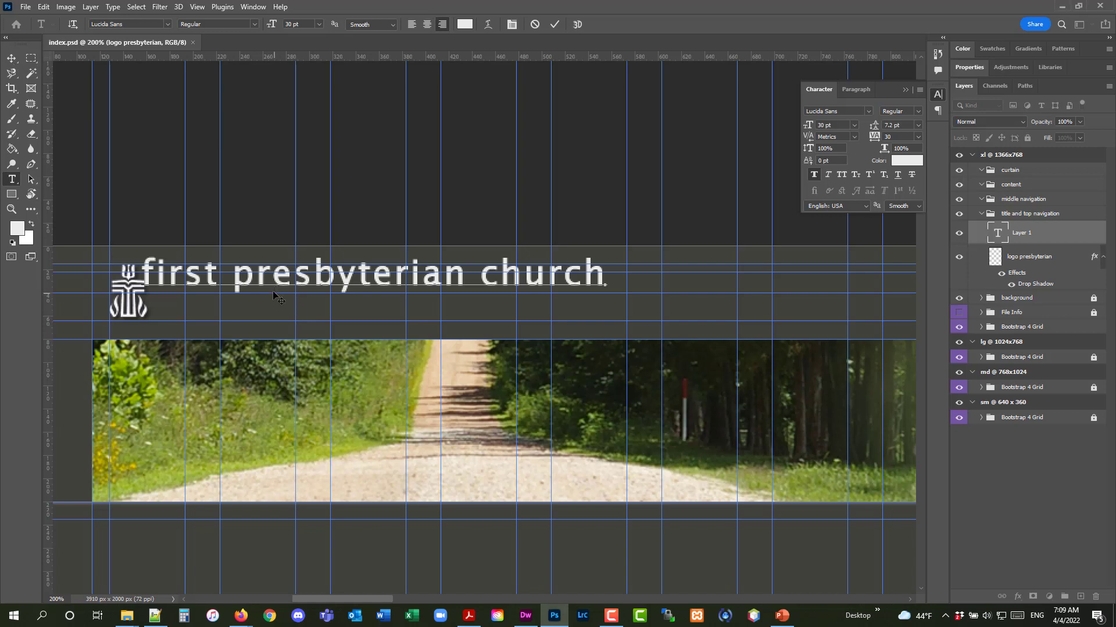
# Move the title just right of the church logo, and nudge it up one pixel so its baseline sits on the horizontal guide
pyautogui.click(11, 59)
pyautogui.moveTo(195, 283); pyautogui.dragTo(212, 290)
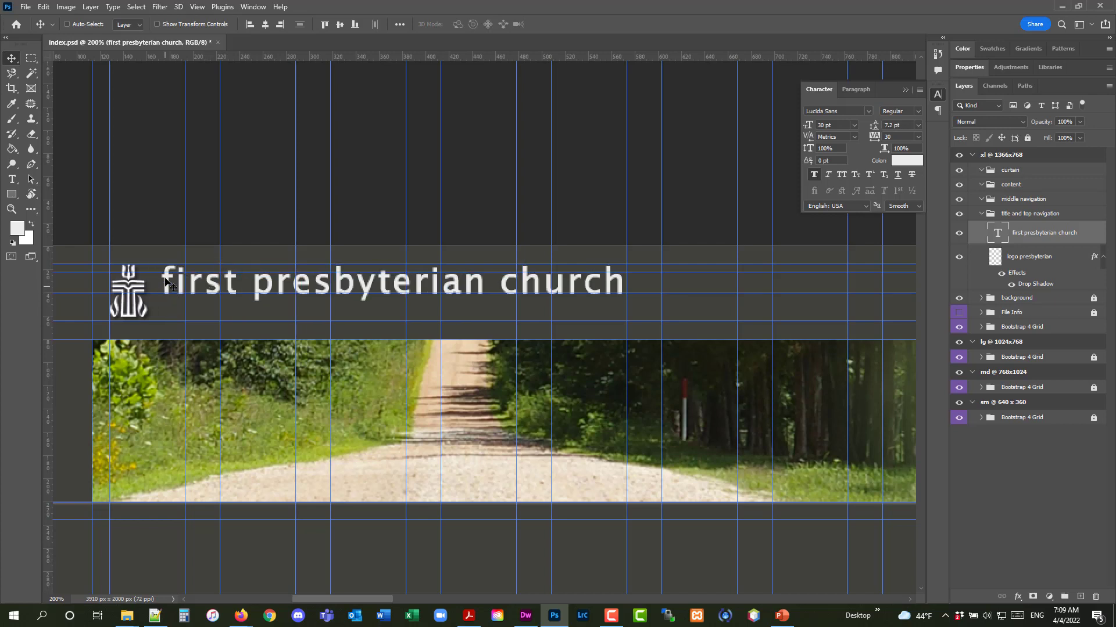
pyautogui.click(11, 208)
pyautogui.click(175, 269)
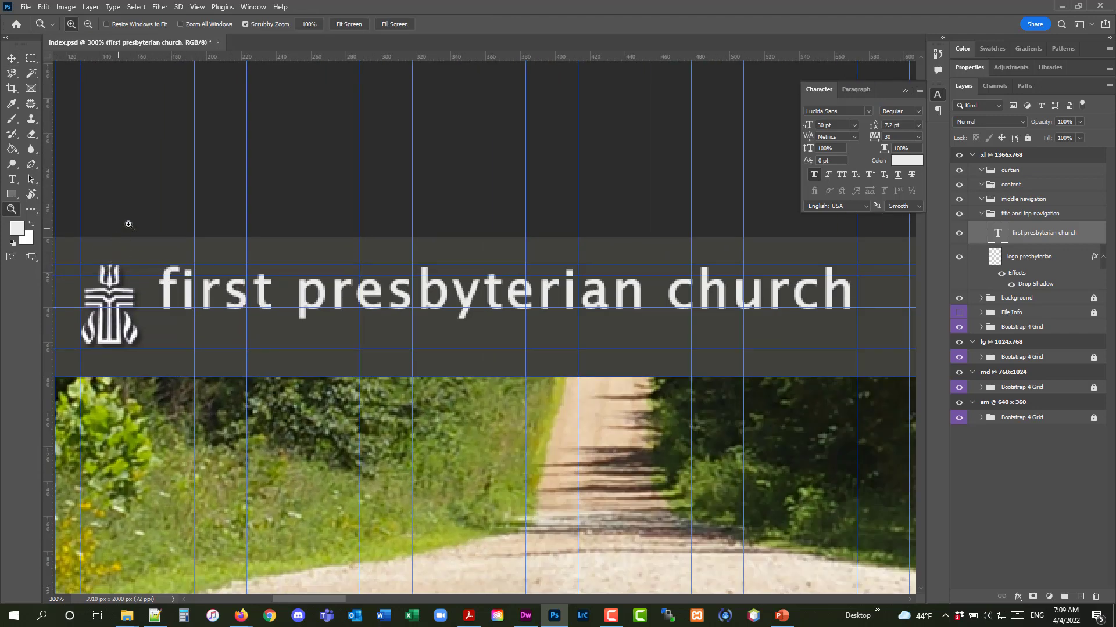
pyautogui.click(168, 266)
pyautogui.click(171, 271)
pyautogui.click(172, 271)
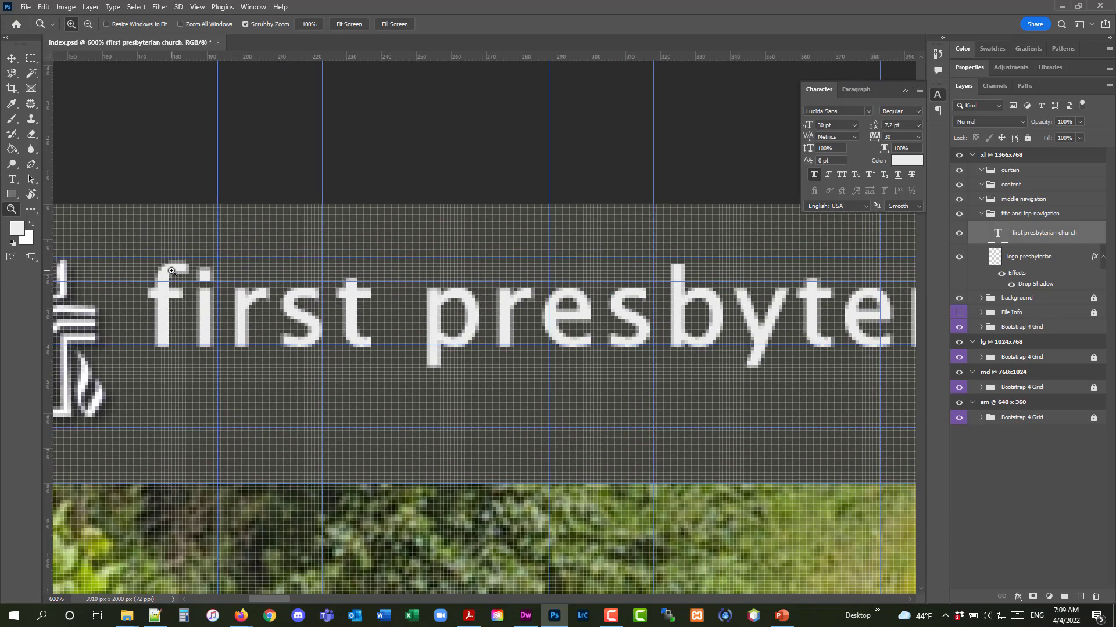
pyautogui.click(171, 271)
pyautogui.click(12, 60)
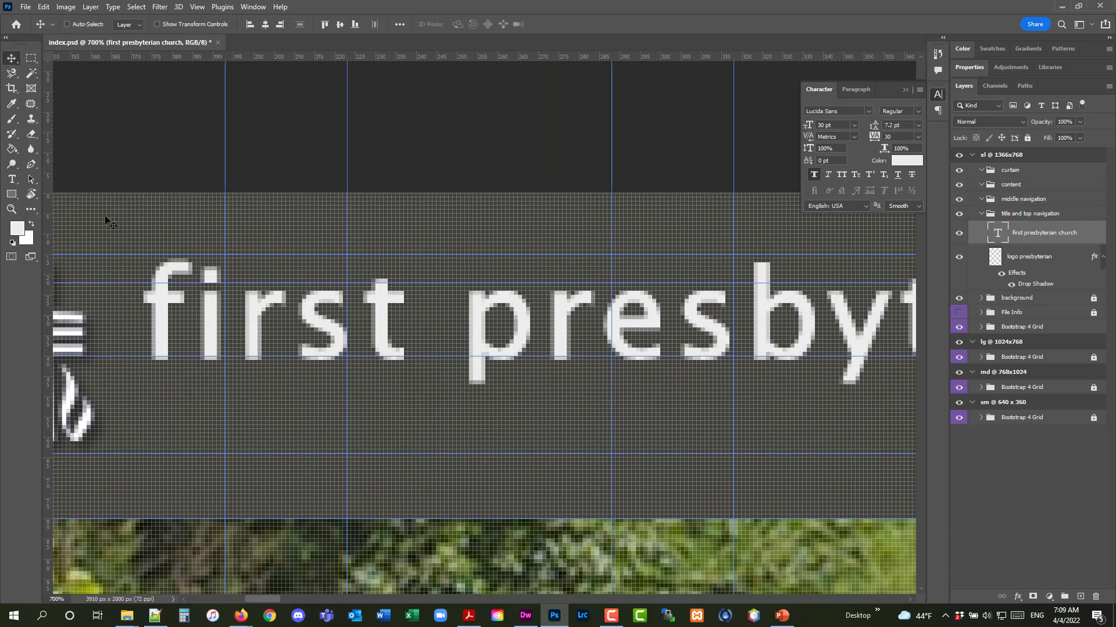
pyautogui.press('Up')
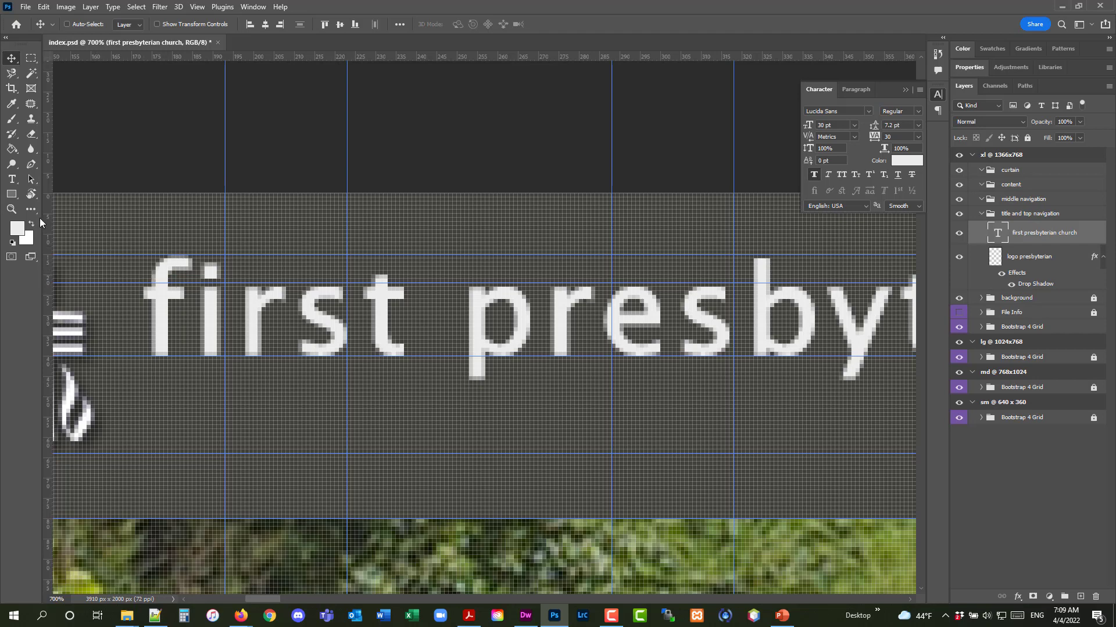
# Nudge the title one pixel to the right, away from the logo
pyautogui.click(12, 209)
pyautogui.keyDown('alt'); pyautogui.click(434, 304); pyautogui.keyUp('alt')
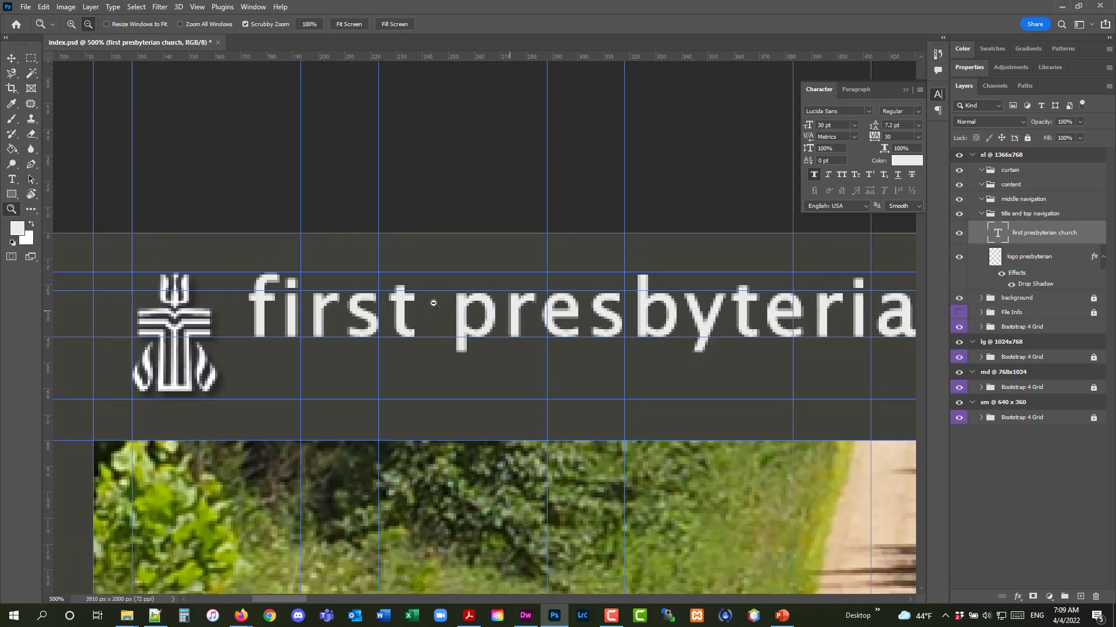
pyautogui.keyDown('alt'); pyautogui.click(433, 303); pyautogui.keyUp('alt')
pyautogui.keyDown('alt'); pyautogui.click(433, 303); pyautogui.keyUp('alt')
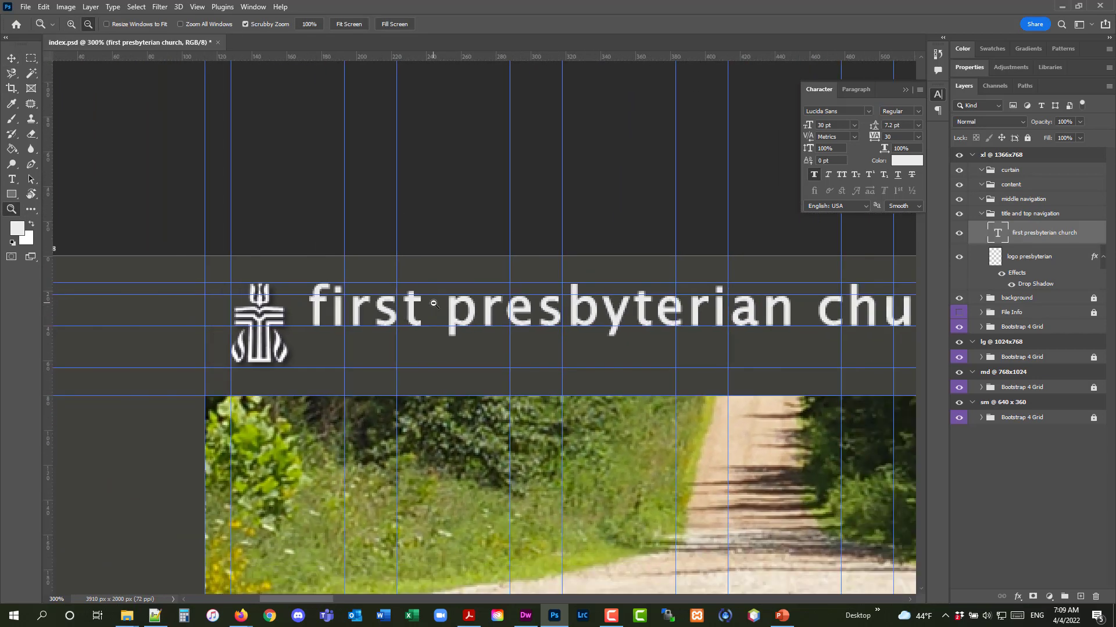
pyautogui.keyDown('alt'); pyautogui.click(433, 303); pyautogui.keyUp('alt')
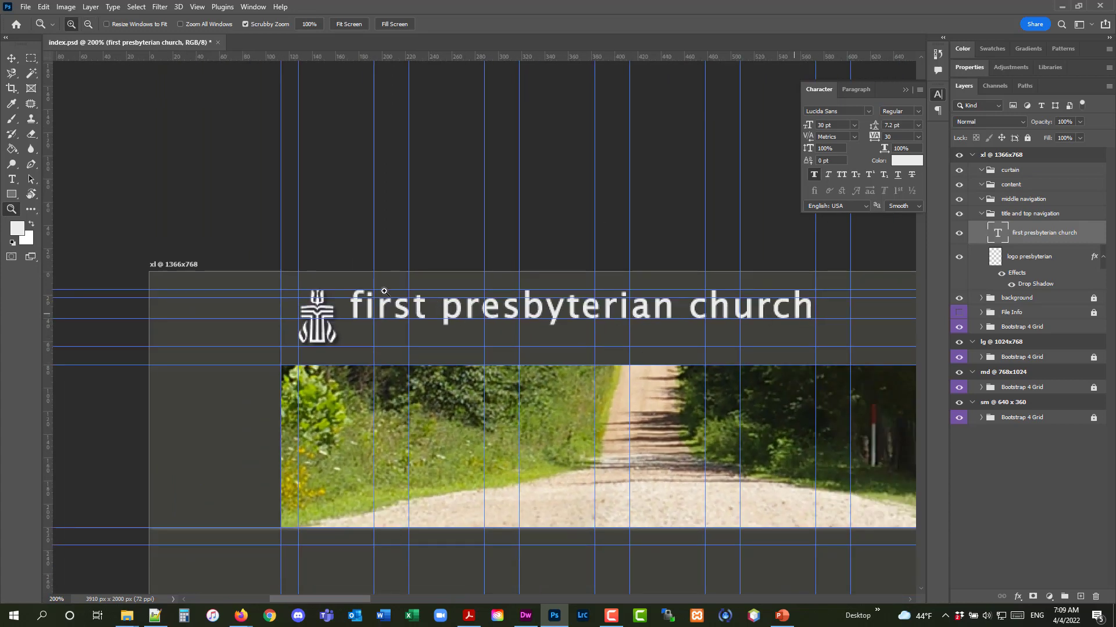
pyautogui.click(13, 59)
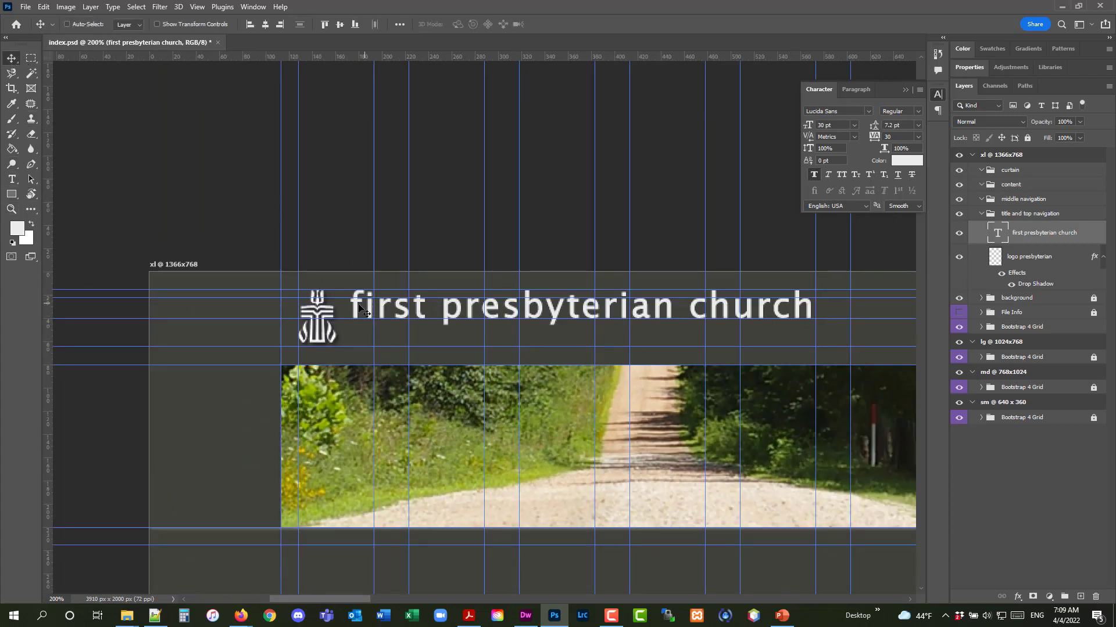
pyautogui.press('Right')
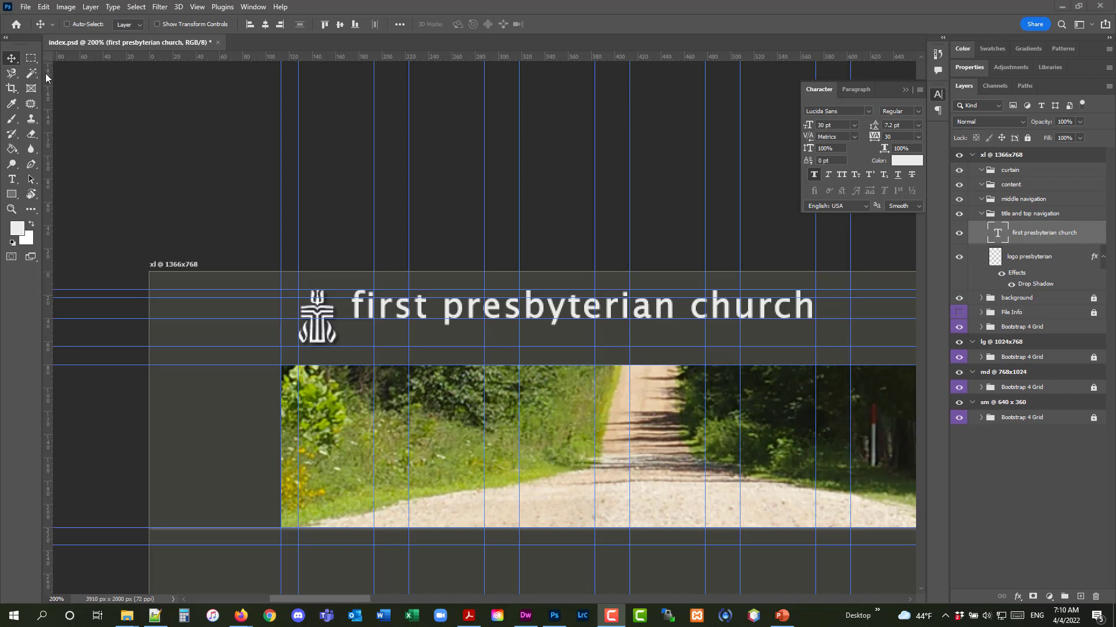
# Copy the drop shadow effect from the logo presbyterian layer to the first presbyterian church text layer
pyautogui.click(1024, 275)
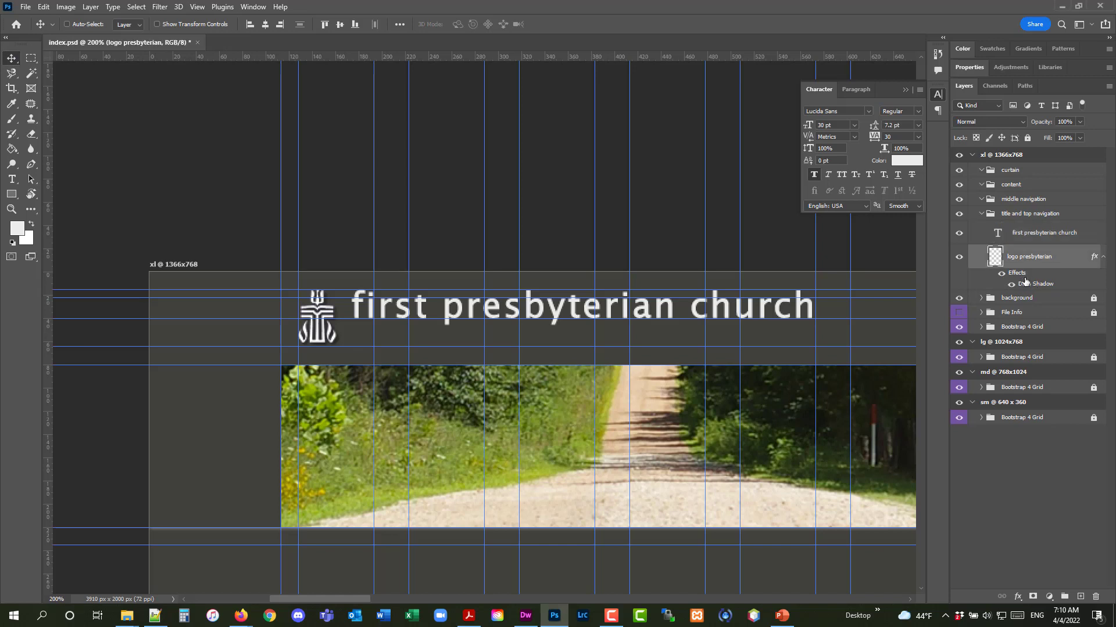
pyautogui.moveTo(1024, 278); pyautogui.dragTo(1034, 243)
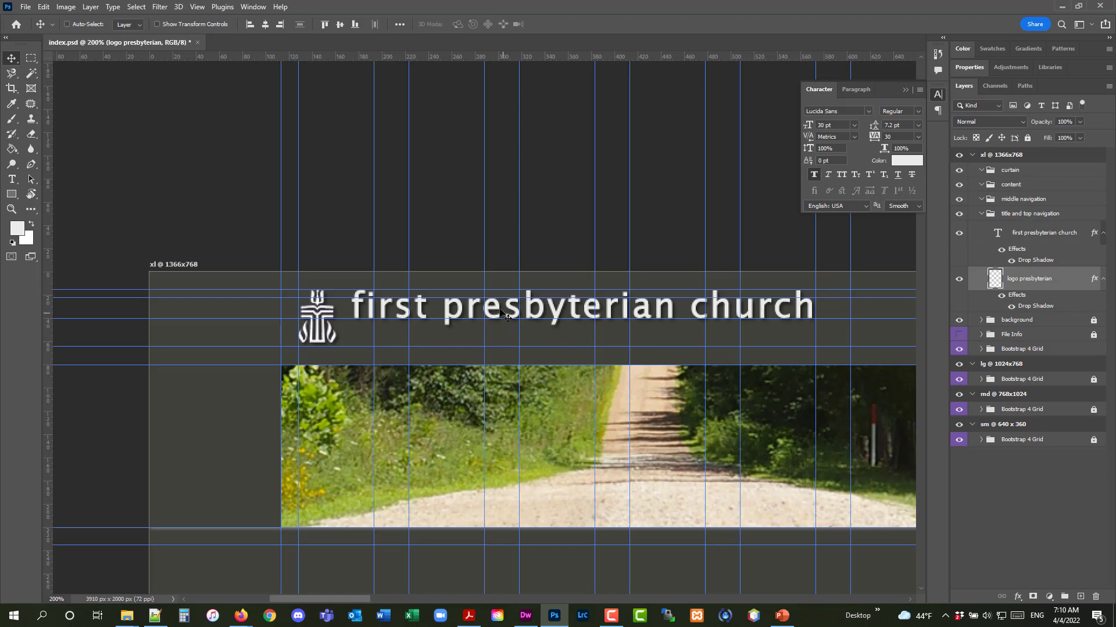
# Add the line "alt - drag" below "press delete button" in read_me.txt in Notepad++, return to Photoshop and save index.psd
pyautogui.click(155, 615)
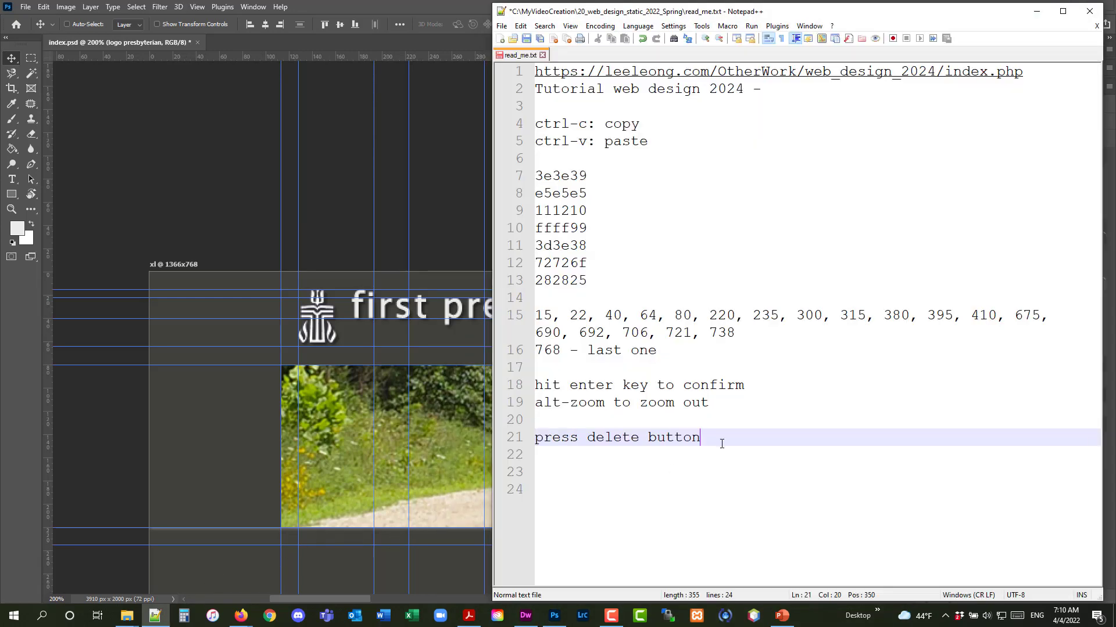
pyautogui.press('Return')
pyautogui.write('ak')
pyautogui.press('BackSpace')
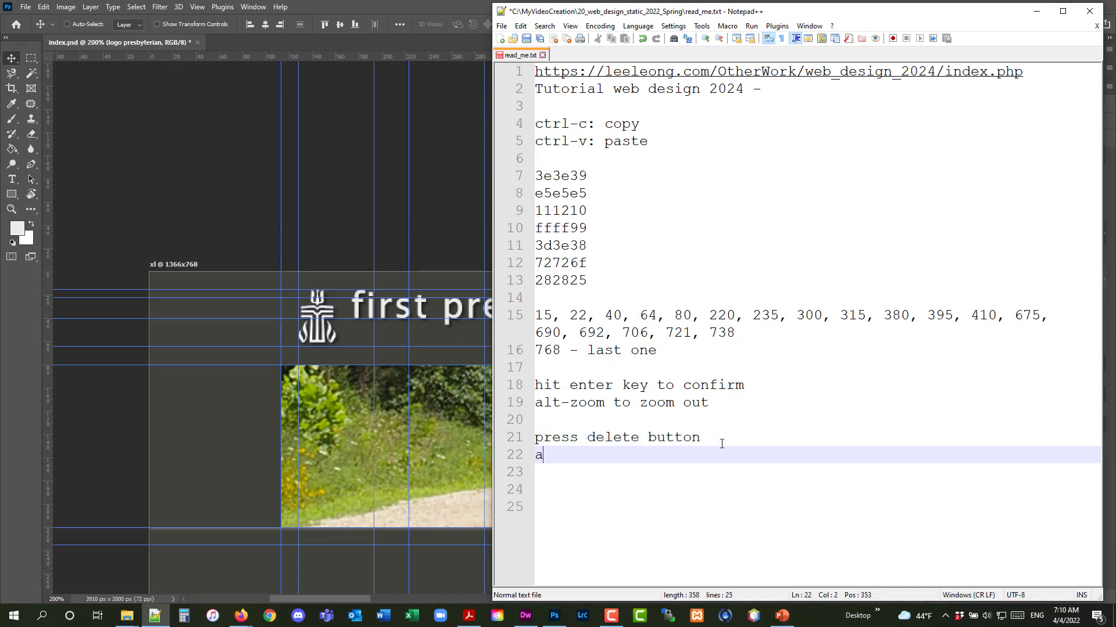
pyautogui.write('lt')
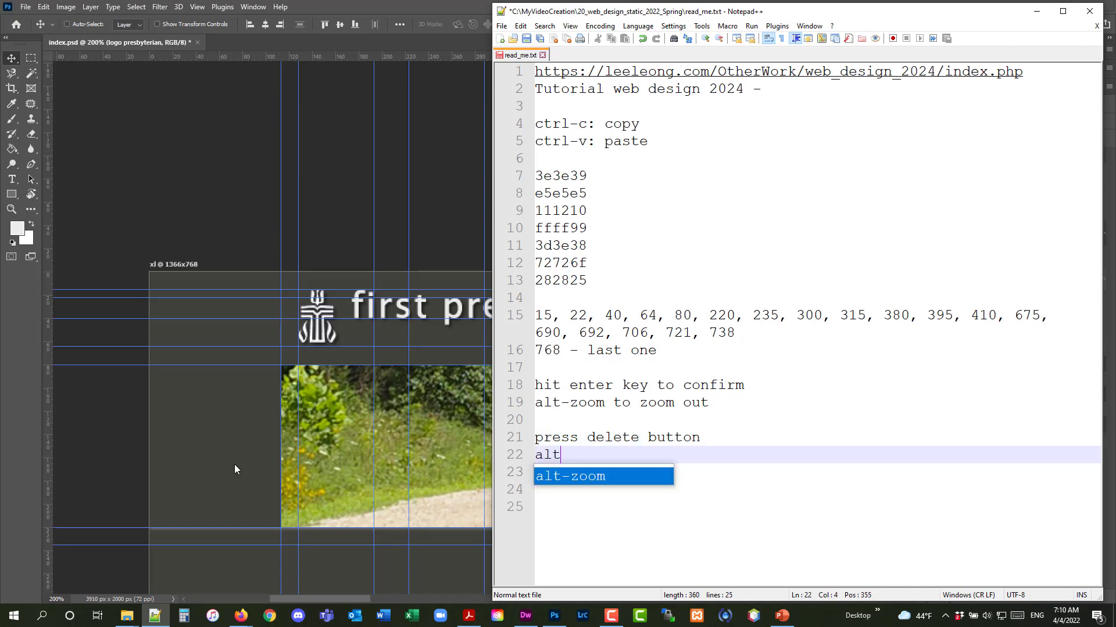
pyautogui.write(' - drag')
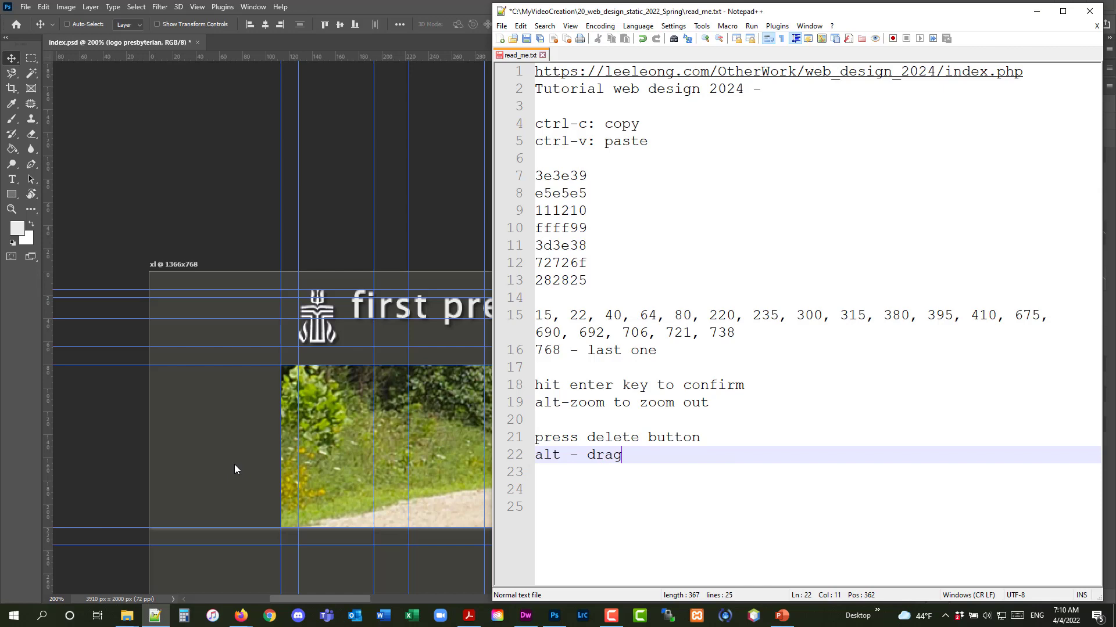
pyautogui.click(1036, 11)
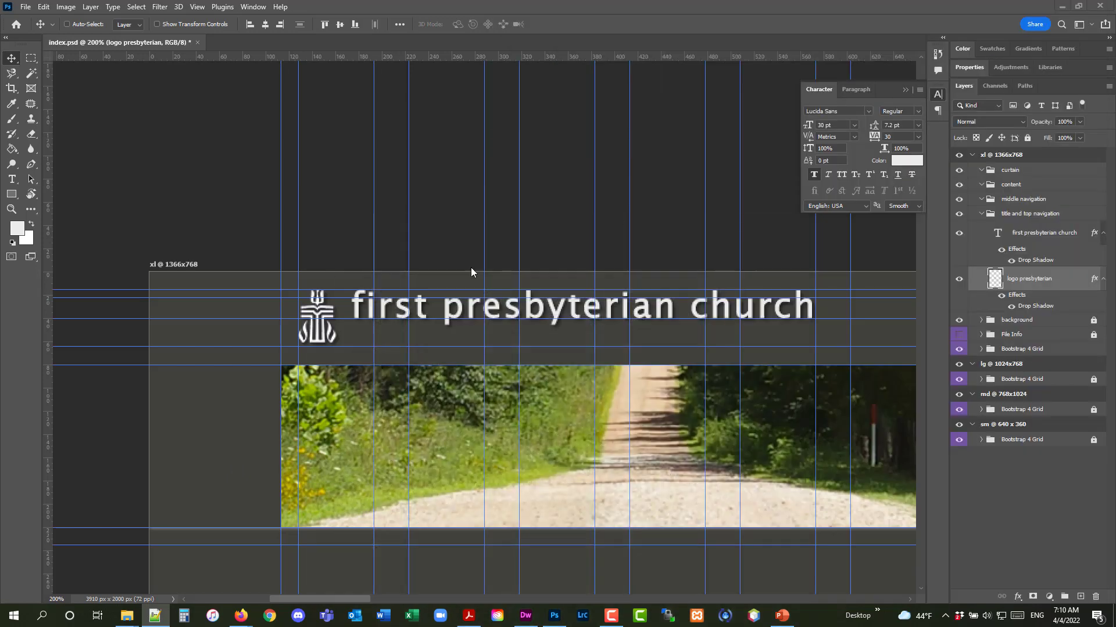
pyautogui.click(31, 11)
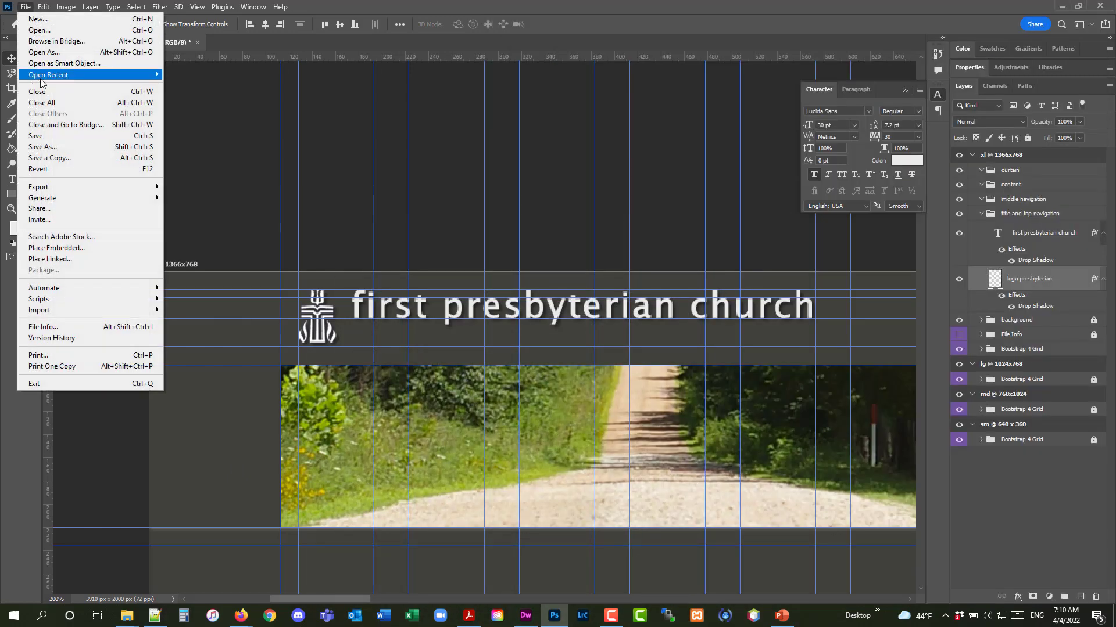
pyautogui.click(48, 138)
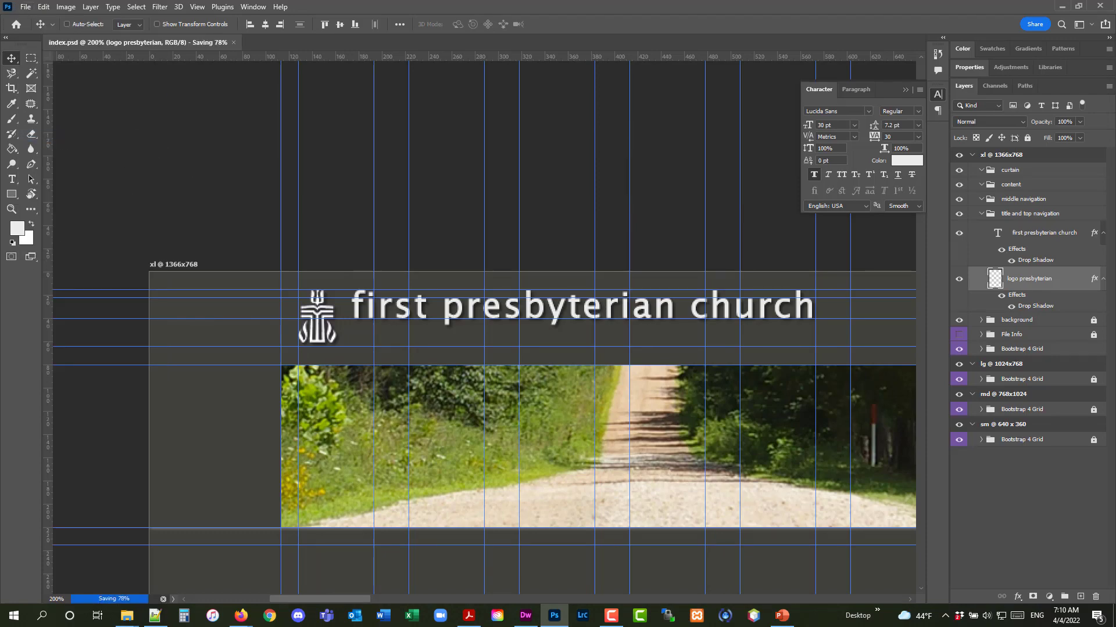